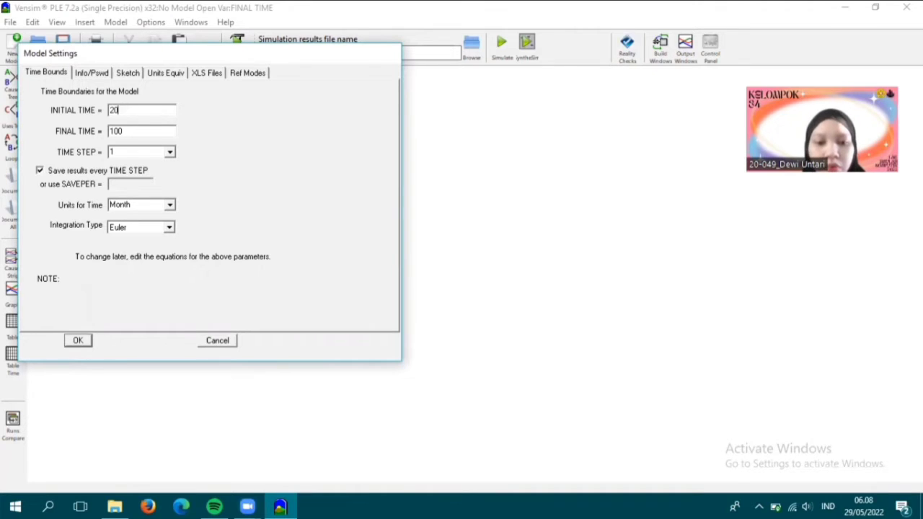
Set the model's time bounds from 2017 to 2019 with Year as the time unit and create the model.
{"action": "type", "text": "2017"}
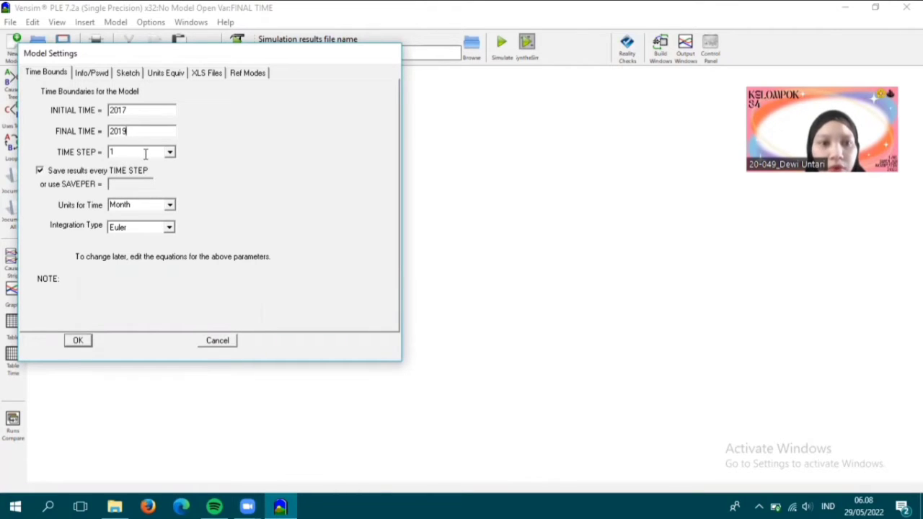
{"action": "left_click", "coordinate": [171, 207]}
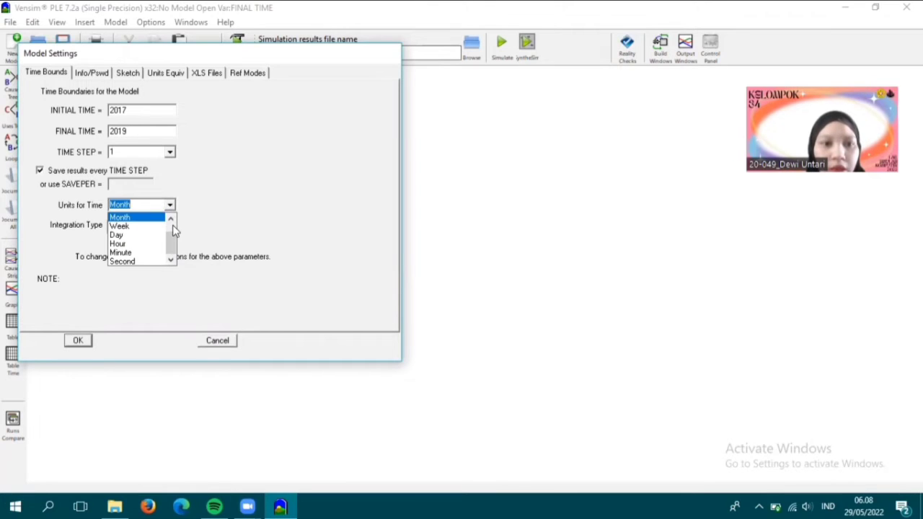
{"action": "scroll", "coordinate": [136, 227], "scroll_direction": "up", "scroll_amount": 1}
{"action": "left_click", "coordinate": [121, 217]}
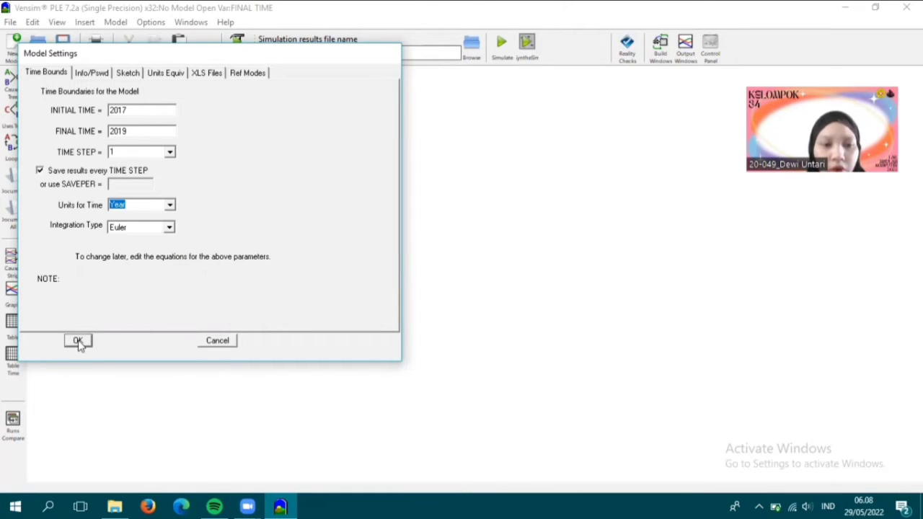
{"action": "left_click", "coordinate": [78, 341]}
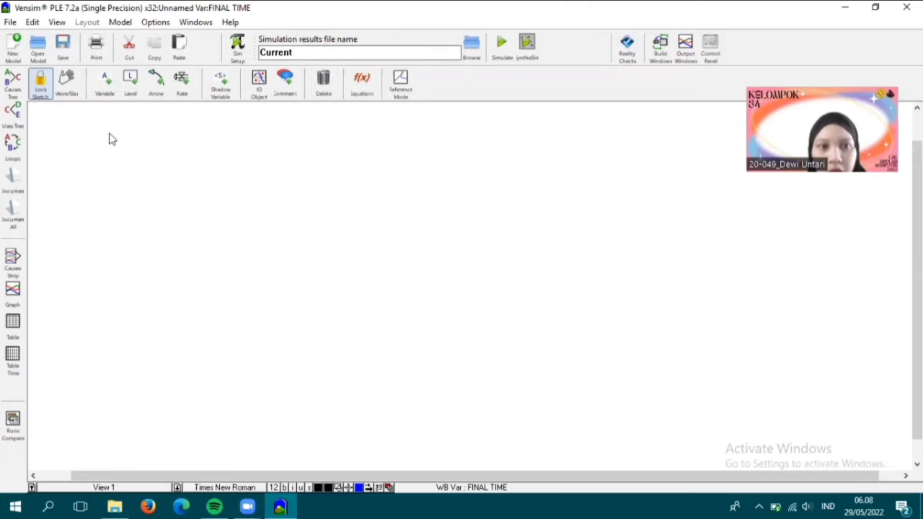
Add a variable named "Hasil Panen Ubi Ungu" to the upper-left area of the sketch.
{"action": "left_click", "coordinate": [104, 83]}
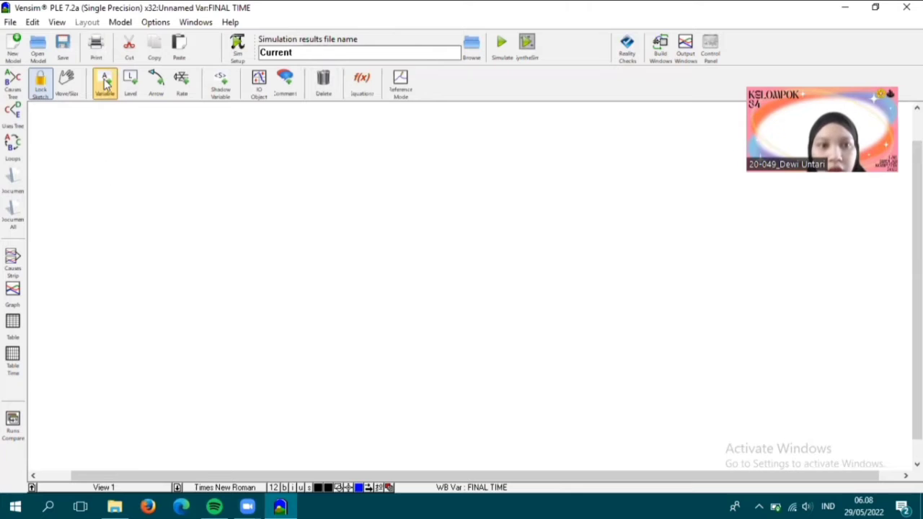
{"action": "left_click", "coordinate": [249, 186]}
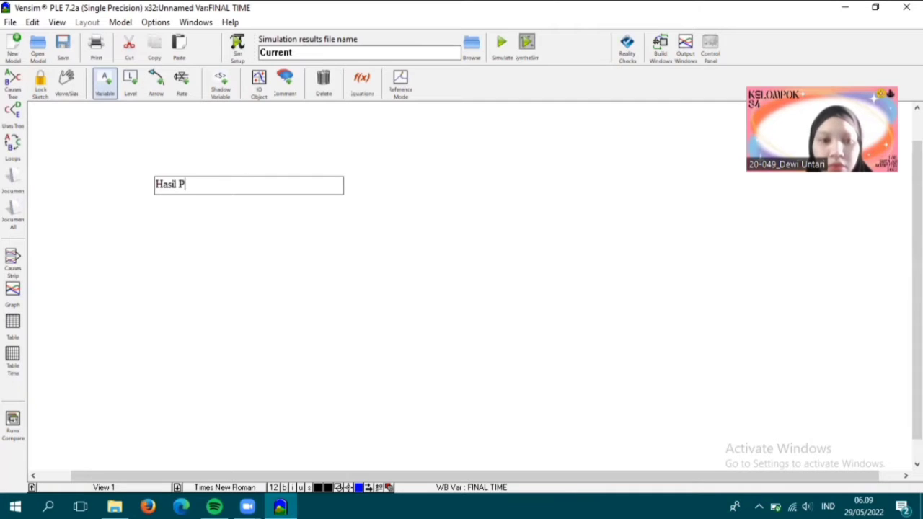
{"action": "type", "text": "anen Ubi Ungu"}
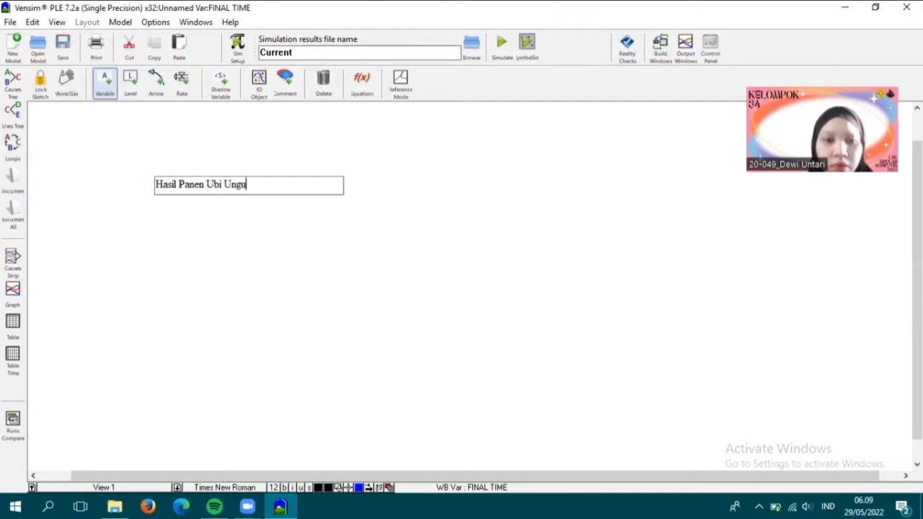
{"action": "key", "text": "Return"}
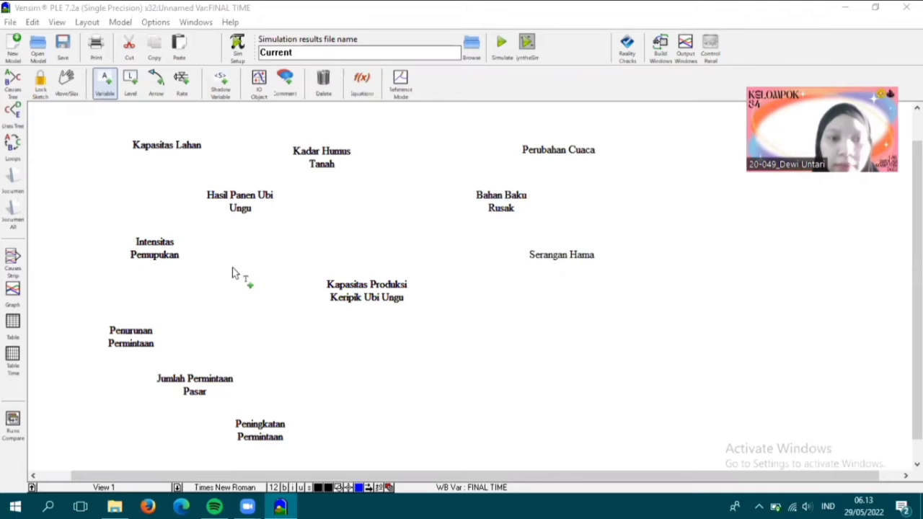
Draw causal arrows from Kapasitas Lahan, Kadar Humus Tanah and Intensitas Pemupukan to Hasil Panen Ubi Ungu.
{"action": "left_click", "coordinate": [156, 83]}
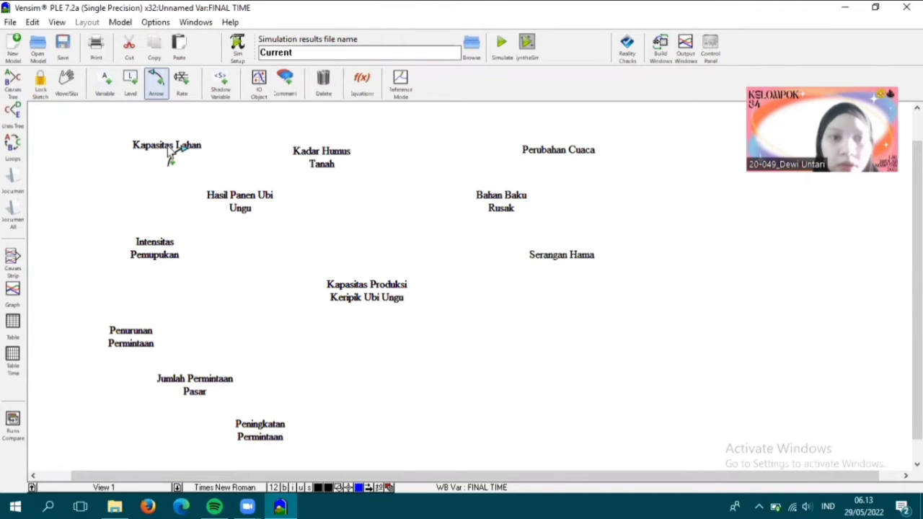
{"action": "left_click", "coordinate": [169, 150]}
{"action": "left_click", "coordinate": [243, 204]}
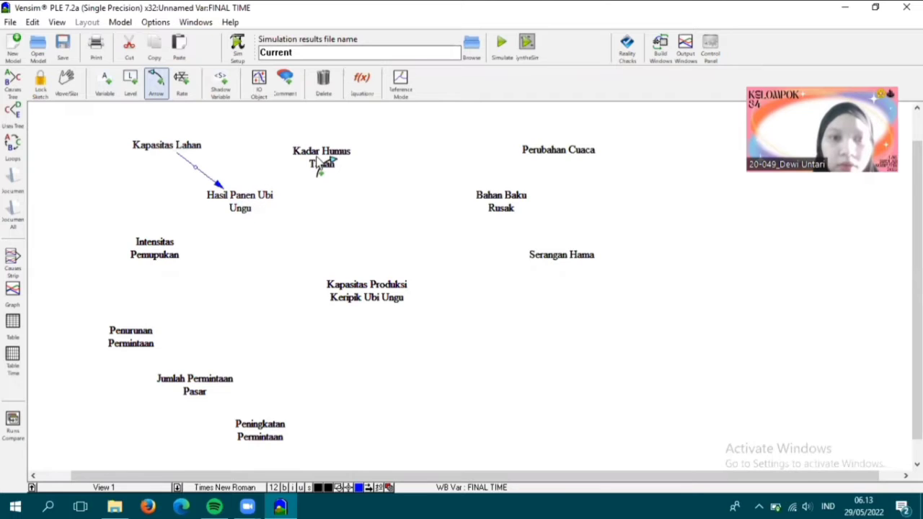
{"action": "left_click", "coordinate": [319, 161]}
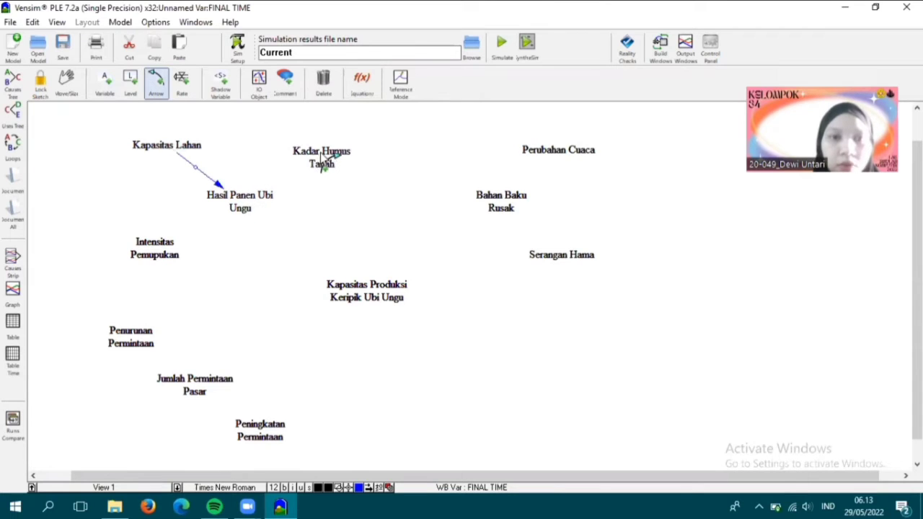
{"action": "left_click", "coordinate": [243, 205]}
{"action": "left_click", "coordinate": [153, 253]}
{"action": "left_click", "coordinate": [244, 208]}
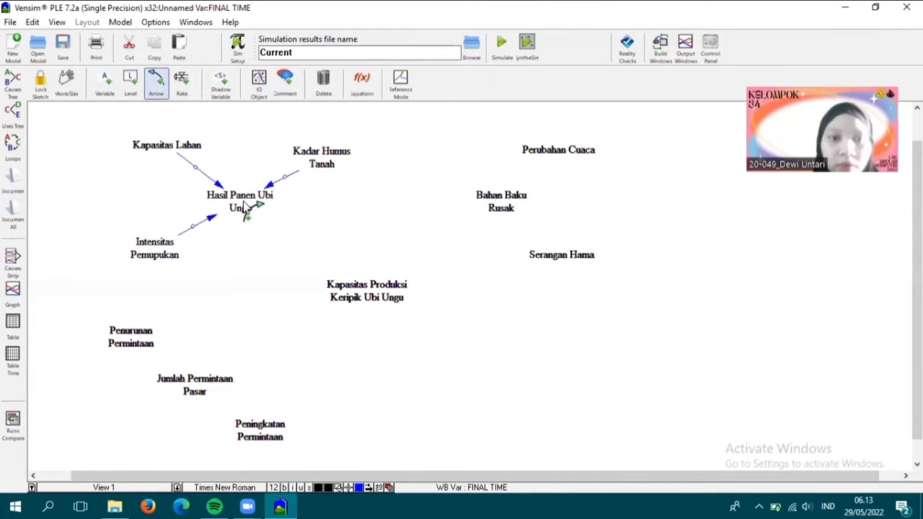
Draw causal arrows from Perubahan Cuaca and Serangan Hama to Bahan Baku Rusak.
{"action": "left_click", "coordinate": [558, 154]}
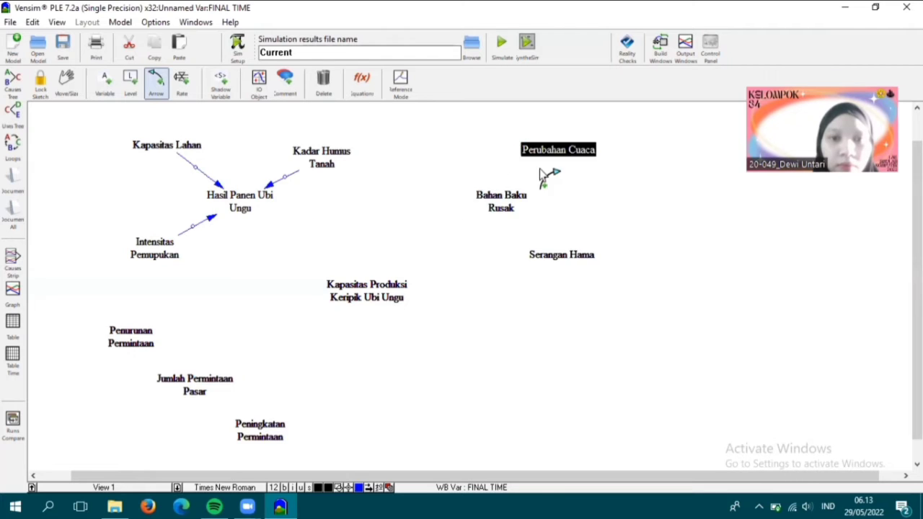
{"action": "left_click", "coordinate": [508, 209]}
{"action": "left_click", "coordinate": [561, 258]}
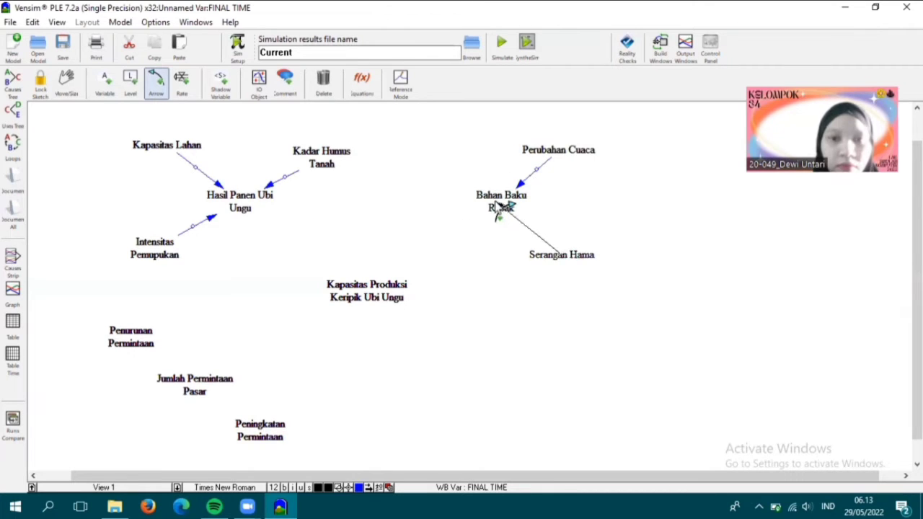
{"action": "left_click", "coordinate": [498, 209]}
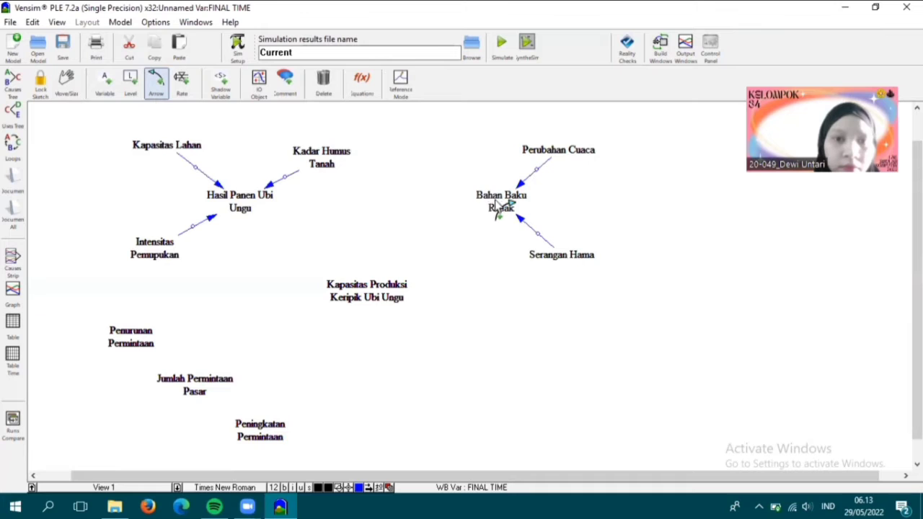
Connect Bahan Baku Rusak to Hasil Panen Ubi Ungu, and Hasil Panen Ubi Ungu to Kapasitas Produksi Keripik Ubi Ungu, with arrows.
{"action": "left_click", "coordinate": [497, 209]}
{"action": "left_click", "coordinate": [243, 207]}
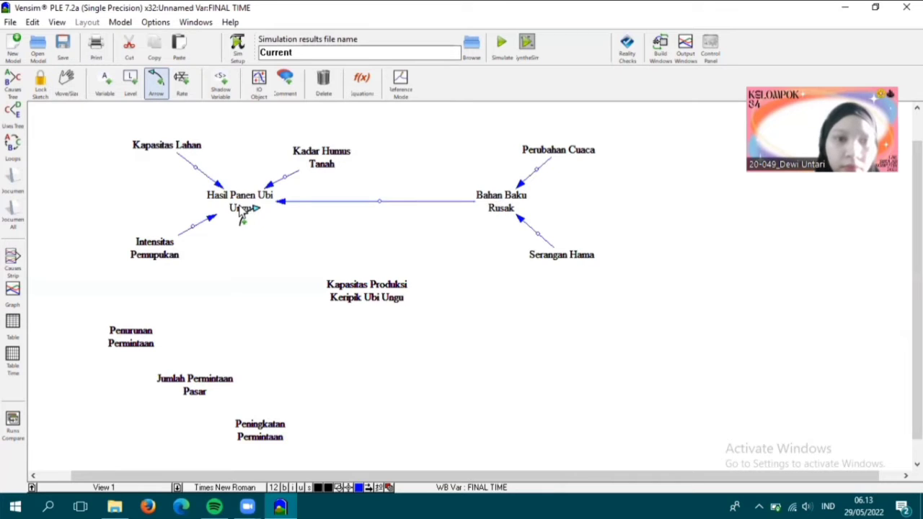
{"action": "left_click", "coordinate": [242, 210]}
{"action": "left_click", "coordinate": [351, 294]}
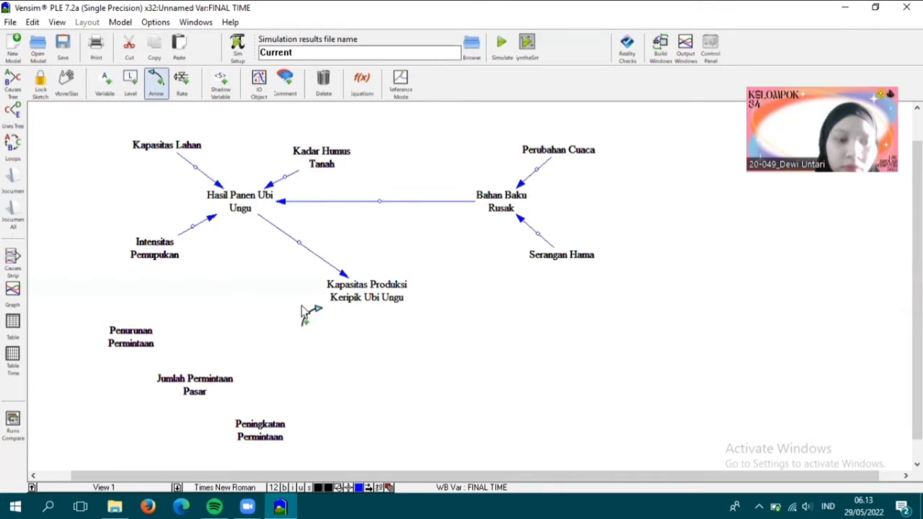
Draw arrows from Penurunan Permintaan and Peningkatan Permintaan to Jumlah Permintaan Pasar, and from there to Kapasitas Produksi Keripik Ubi Ungu.
{"action": "left_click", "coordinate": [130, 348]}
{"action": "left_click", "coordinate": [196, 382]}
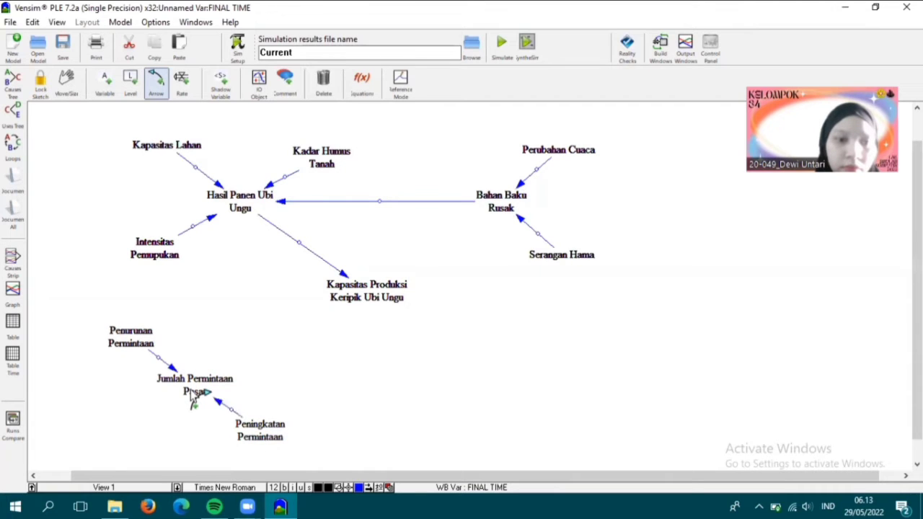
{"action": "left_click", "coordinate": [195, 393]}
{"action": "left_click", "coordinate": [348, 311]}
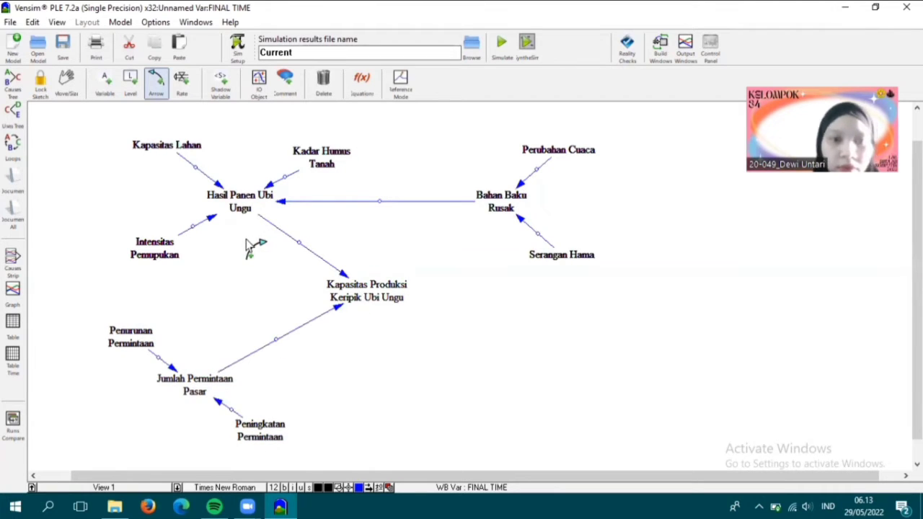
Bend the four arrows entering Hasil Panen Ubi Ungu and the one leaving it into curves.
{"action": "left_click", "coordinate": [202, 181]}
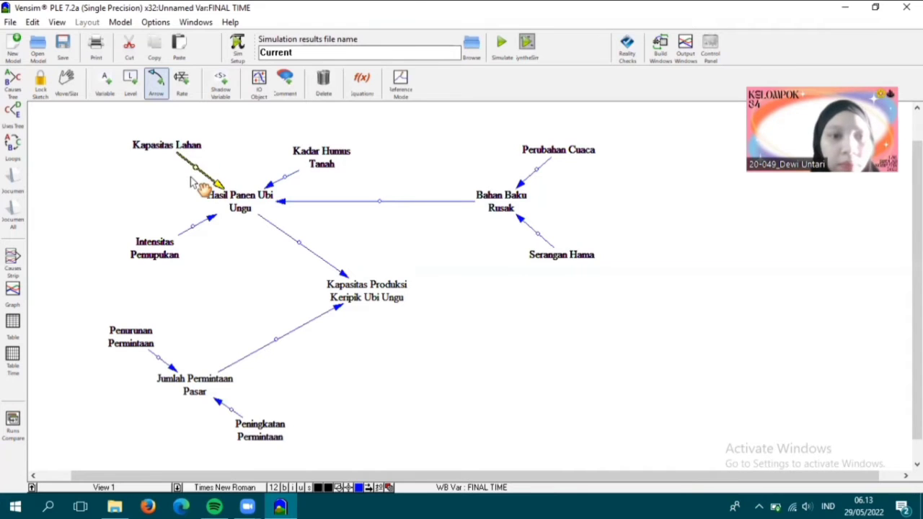
{"action": "left_click", "coordinate": [294, 184]}
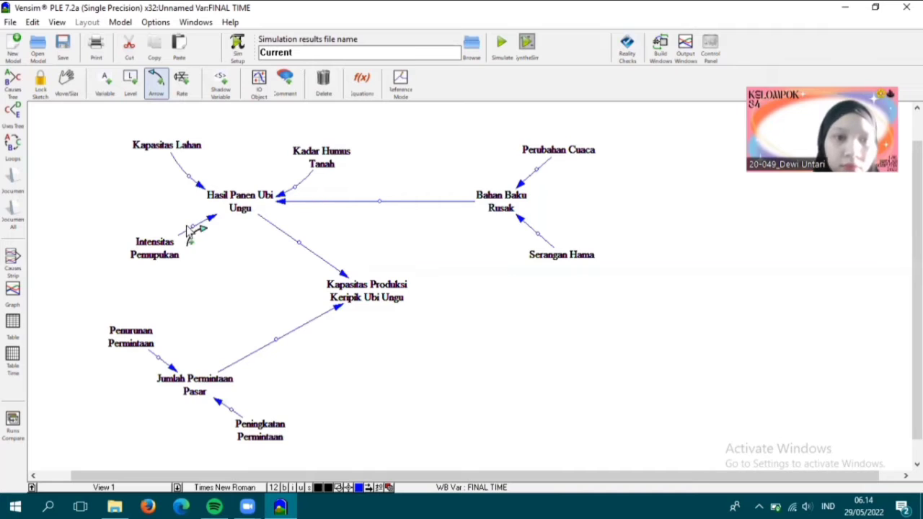
{"action": "left_click_drag", "start_coordinate": [192, 227], "coordinate": [203, 238]}
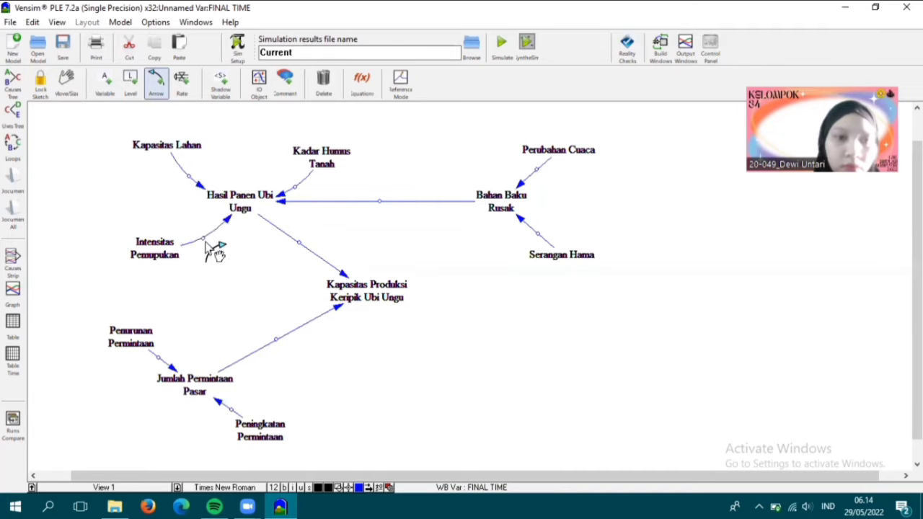
{"action": "left_click_drag", "start_coordinate": [299, 243], "coordinate": [314, 236]}
{"action": "left_click_drag", "start_coordinate": [379, 201], "coordinate": [379, 211]}
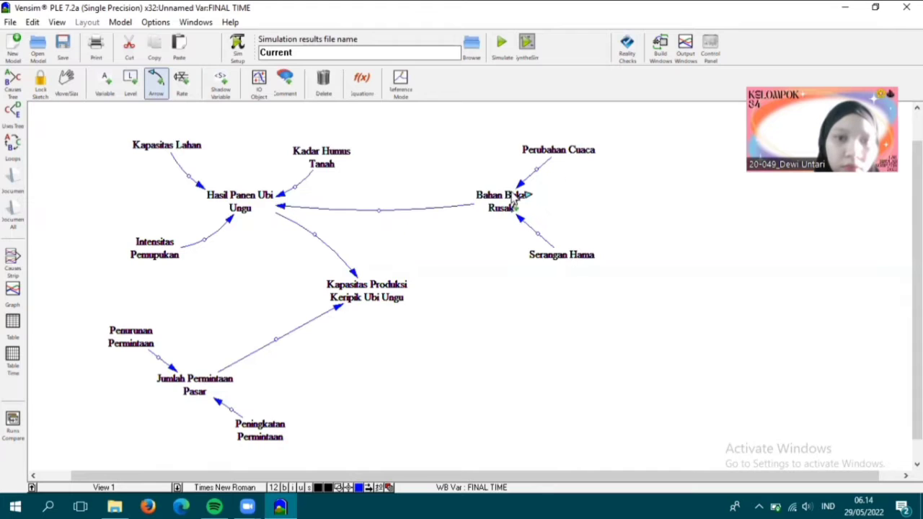
Bend the two arrows entering Bahan Baku Rusak and the three arrows connected to Jumlah Permintaan Pasar into curves.
{"action": "left_click_drag", "start_coordinate": [537, 169], "coordinate": [504, 166]}
{"action": "left_click_drag", "start_coordinate": [535, 232], "coordinate": [515, 243]}
{"action": "left_click_drag", "start_coordinate": [276, 340], "coordinate": [297, 364]}
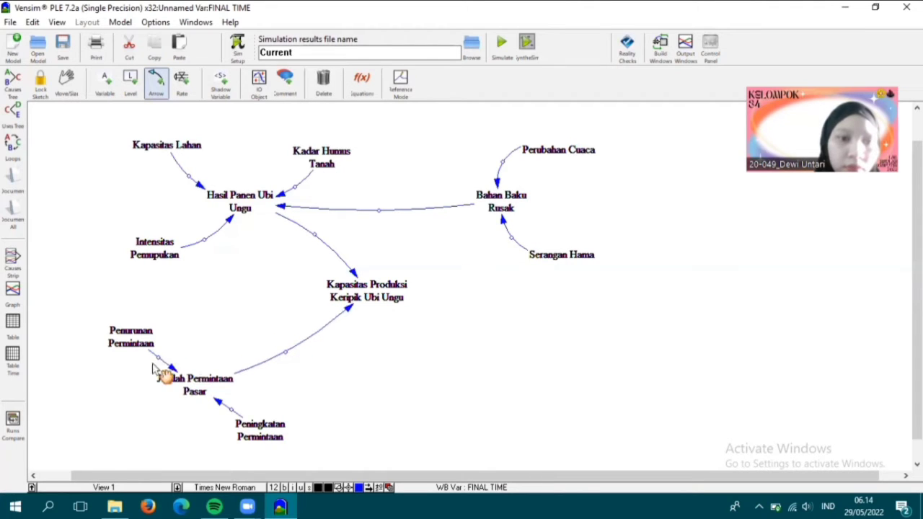
{"action": "left_click_drag", "start_coordinate": [153, 369], "coordinate": [134, 369]}
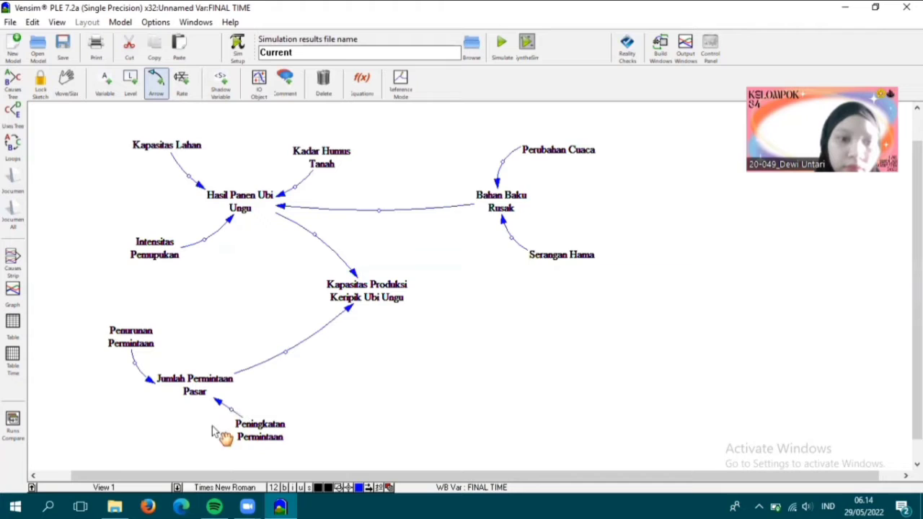
{"action": "left_click_drag", "start_coordinate": [212, 430], "coordinate": [213, 434]}
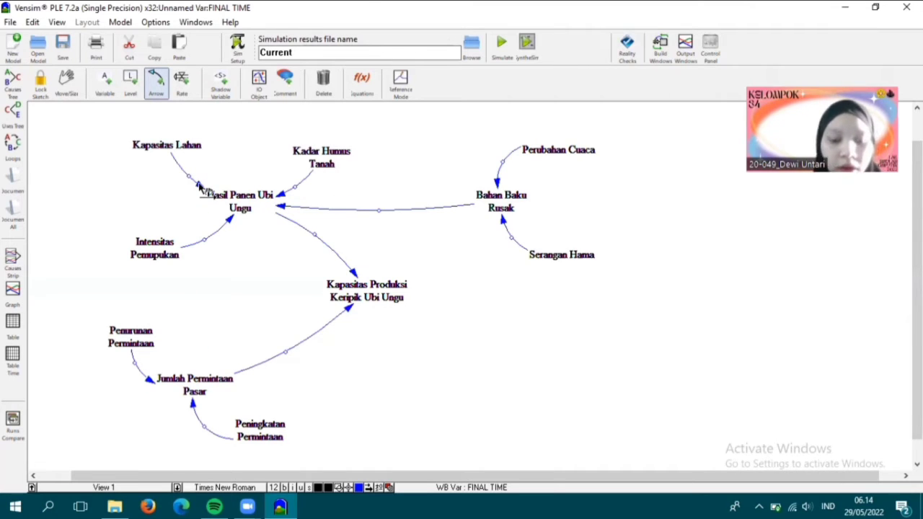
Set + polarity on the arrows from Kapasitas Lahan, Intensitas Pemupukan and Kadar Humus Tanah to Hasil Panen Ubi Ungu.
{"action": "right_click", "coordinate": [202, 189]}
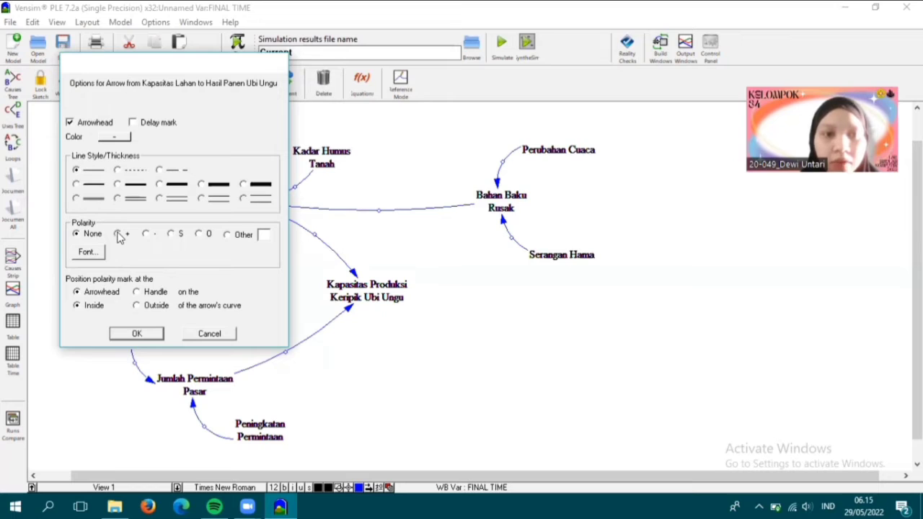
{"action": "left_click", "coordinate": [117, 234]}
{"action": "left_click", "coordinate": [136, 334]}
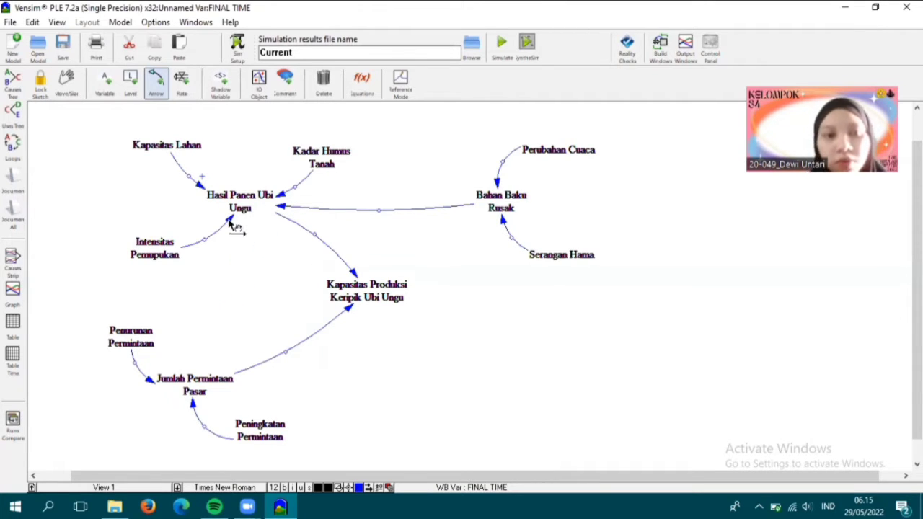
{"action": "right_click", "coordinate": [232, 220]}
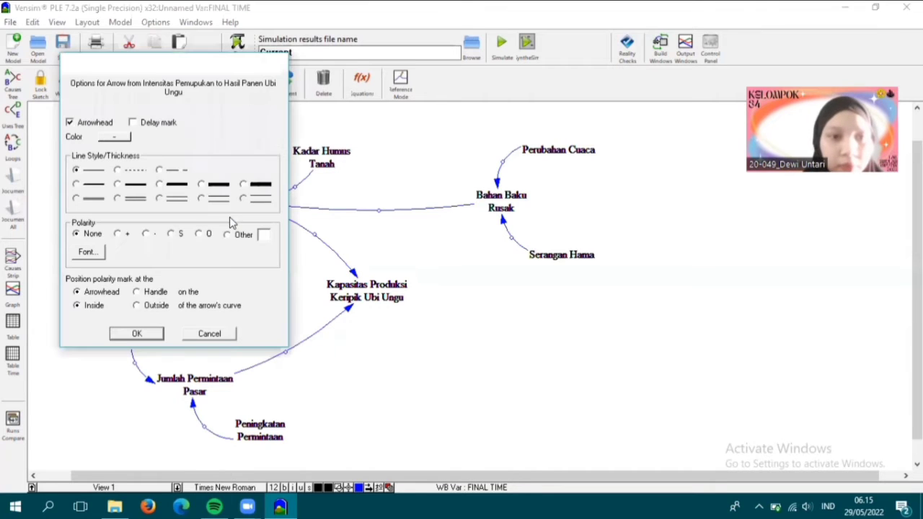
{"action": "left_click", "coordinate": [118, 233]}
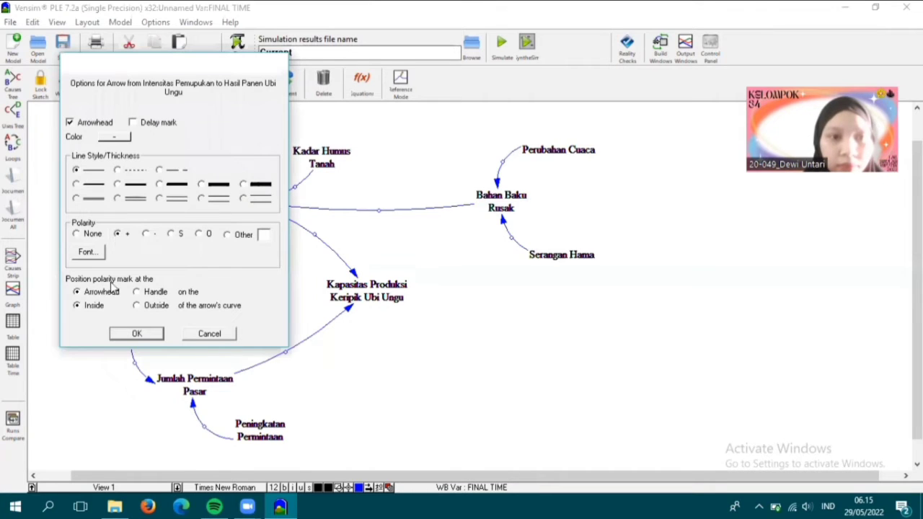
{"action": "left_click", "coordinate": [141, 334]}
{"action": "right_click", "coordinate": [286, 200]}
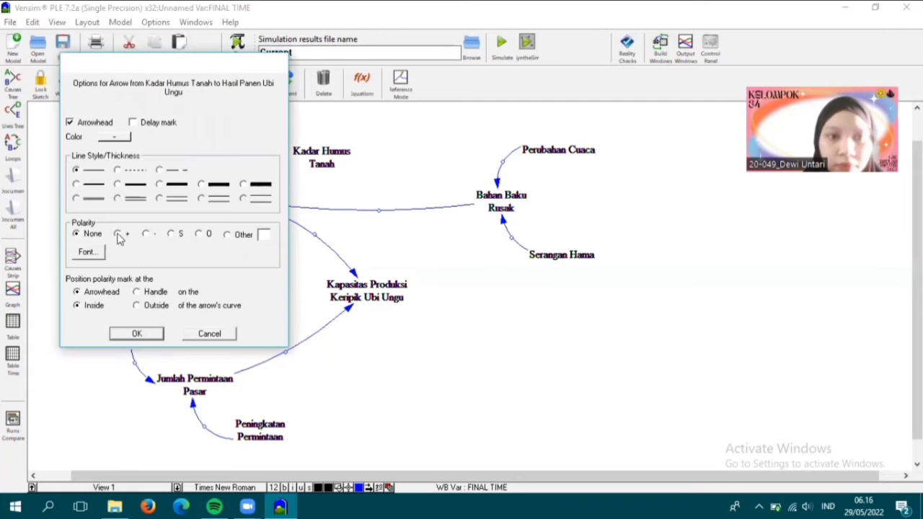
{"action": "left_click", "coordinate": [118, 234]}
{"action": "left_click", "coordinate": [136, 334]}
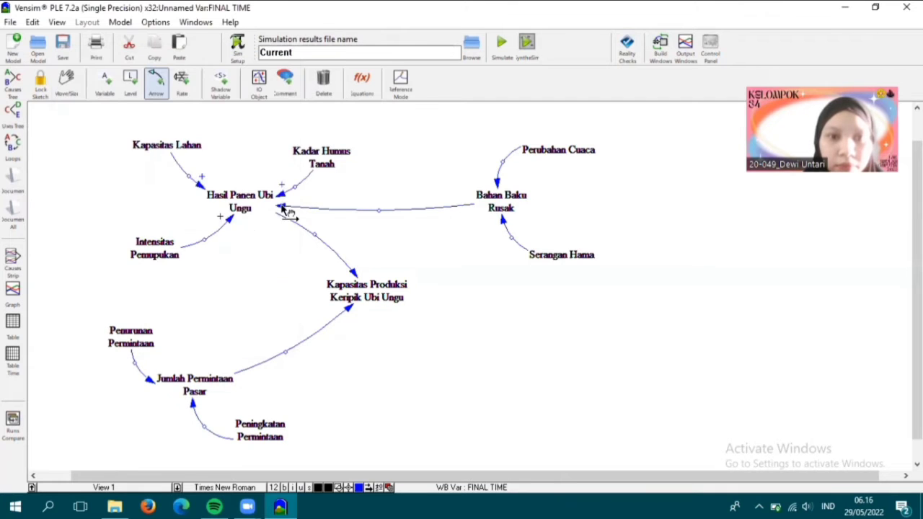
Set - polarity on the arrow from Bahan Baku Rusak to Hasil Panen Ubi Ungu.
{"action": "right_click", "coordinate": [285, 208]}
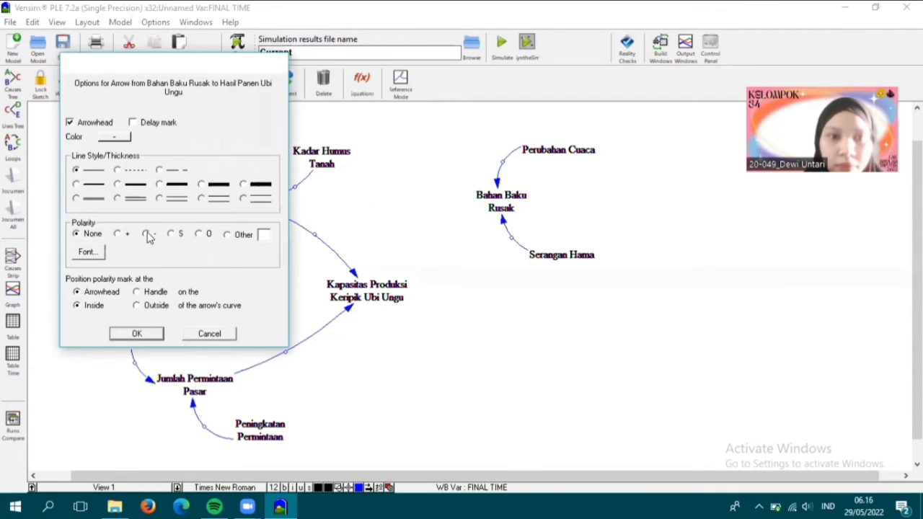
{"action": "left_click", "coordinate": [147, 235]}
{"action": "left_click", "coordinate": [137, 336]}
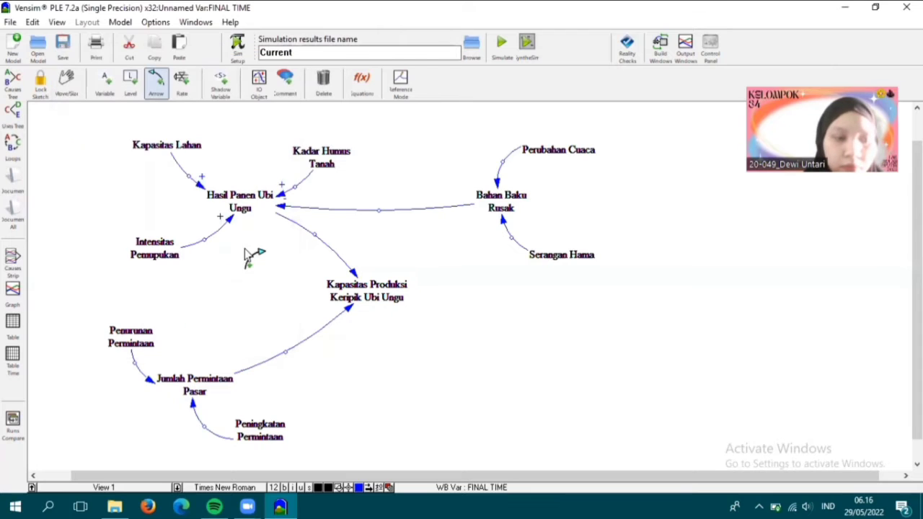
Set + polarity on the arrow from Hasil Panen Ubi Ungu and - polarity on the arrow from Jumlah Permintaan Pasar to Kapasitas Produksi Keripik Ubi Ungu.
{"action": "right_click", "coordinate": [352, 272]}
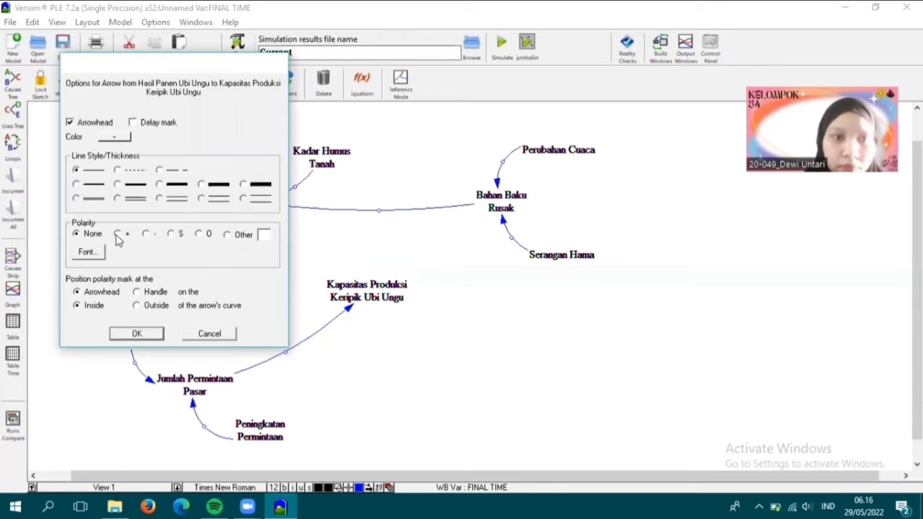
{"action": "left_click", "coordinate": [120, 237]}
{"action": "left_click", "coordinate": [149, 334]}
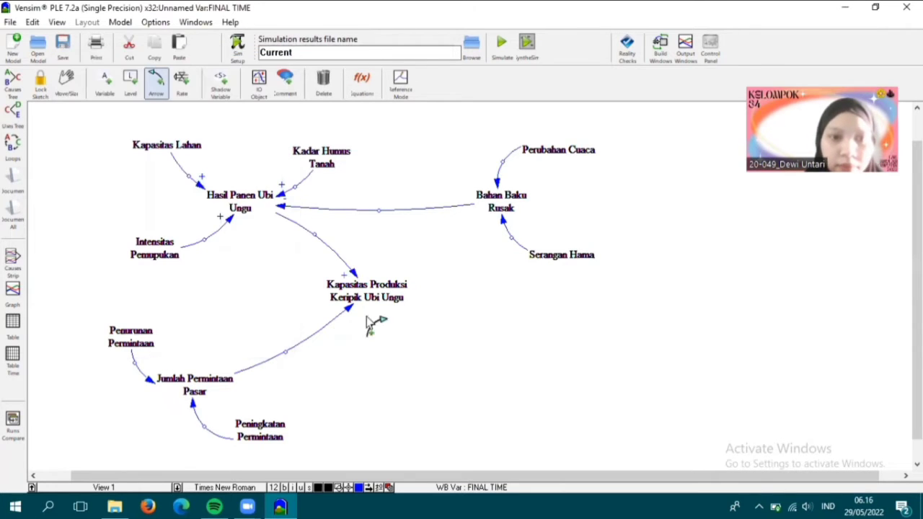
{"action": "right_click", "coordinate": [349, 309]}
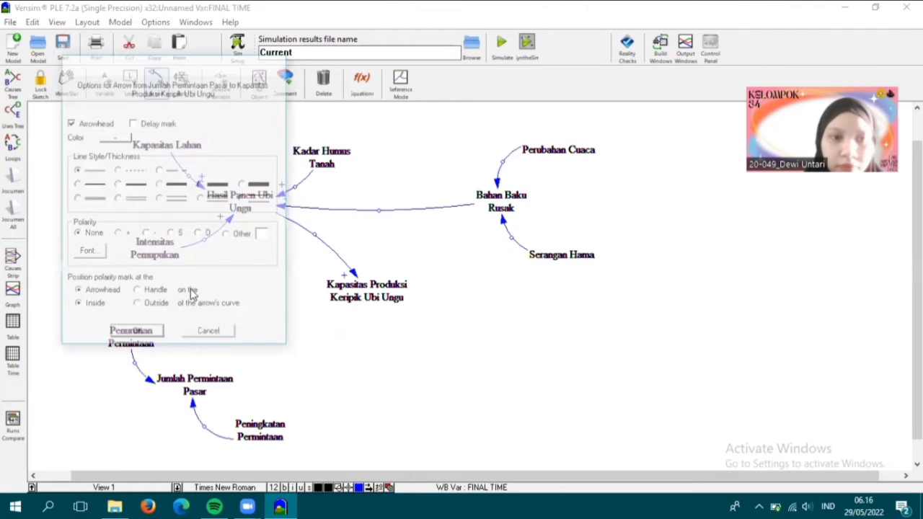
{"action": "left_click", "coordinate": [147, 235]}
{"action": "left_click", "coordinate": [136, 333]}
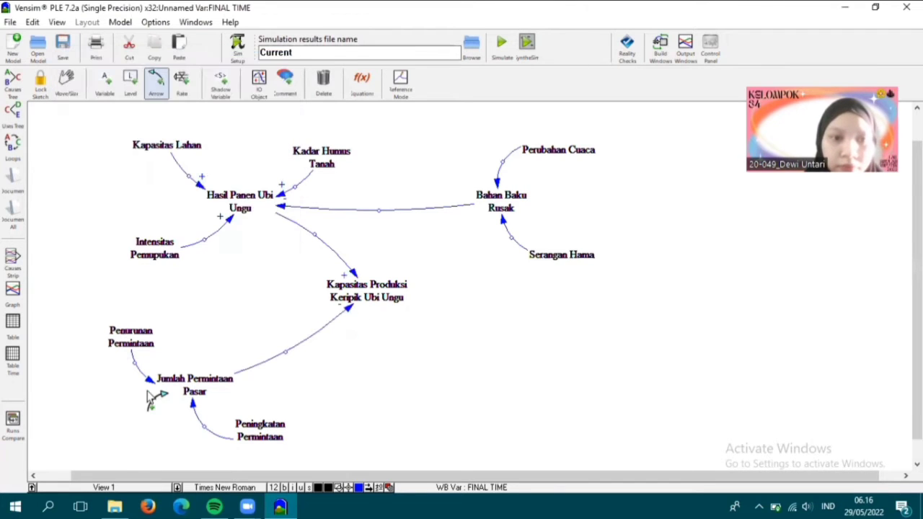
Set - polarity on the arrow from Penurunan Permintaan and + polarity on the arrow from Peningkatan Permintaan to Jumlah Permintaan Pasar.
{"action": "right_click", "coordinate": [150, 384]}
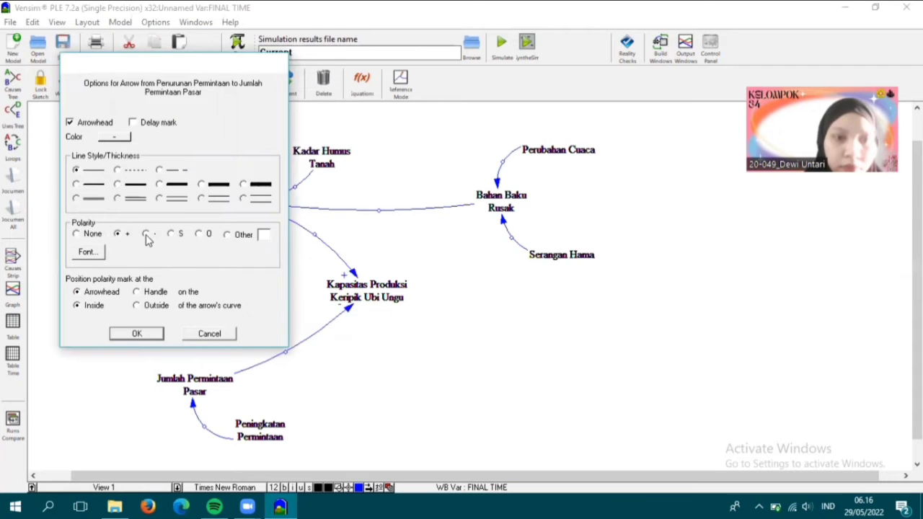
{"action": "left_click", "coordinate": [147, 235]}
{"action": "left_click", "coordinate": [136, 334]}
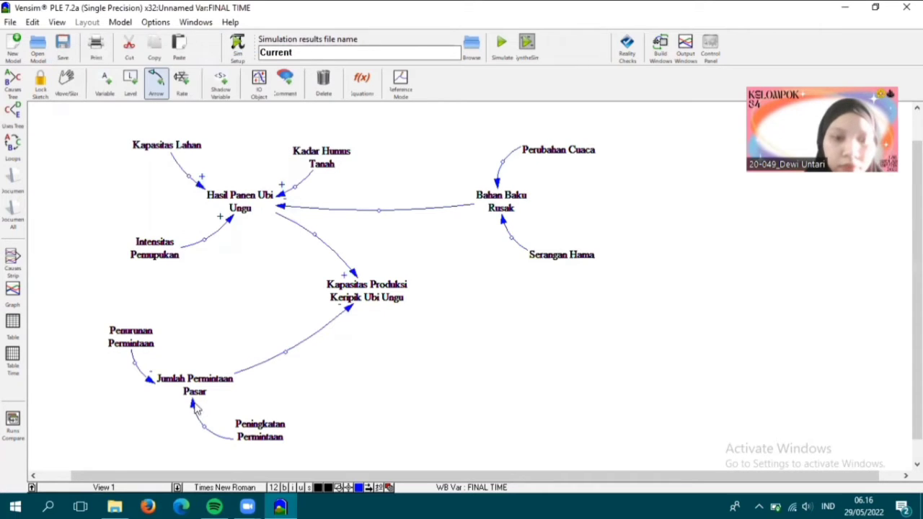
{"action": "right_click", "coordinate": [196, 408]}
{"action": "left_click", "coordinate": [118, 235]}
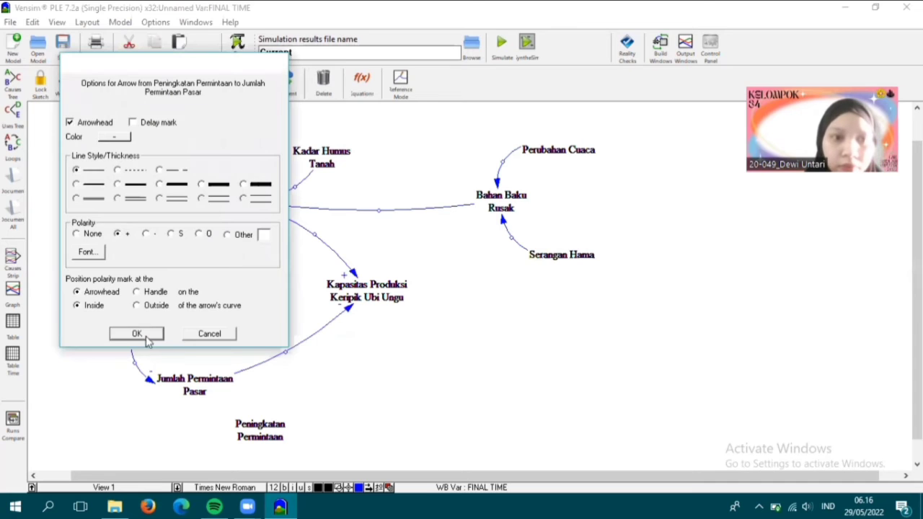
{"action": "left_click", "coordinate": [138, 334]}
Set + polarity on the arrows from Perubahan Cuaca and Serangan Hama to Bahan Baku Rusak.
{"action": "right_click", "coordinate": [501, 185]}
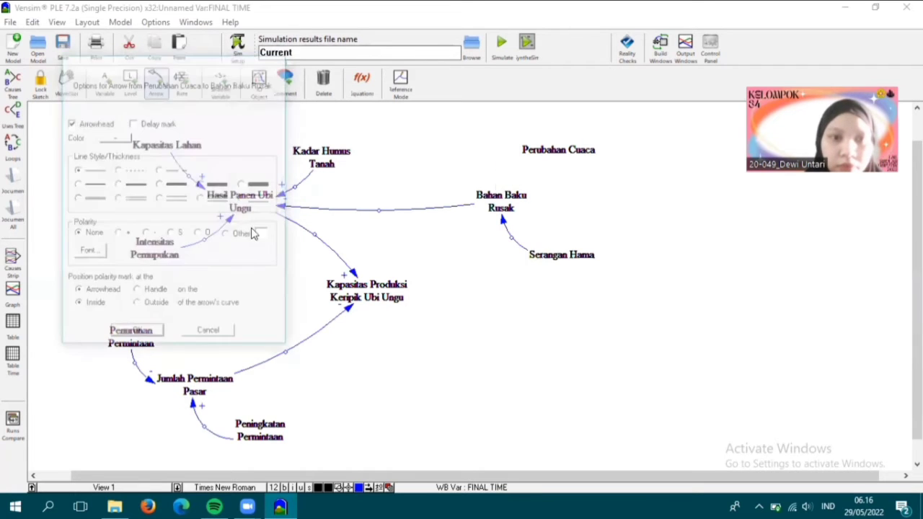
{"action": "left_click", "coordinate": [118, 234]}
{"action": "left_click", "coordinate": [153, 339]}
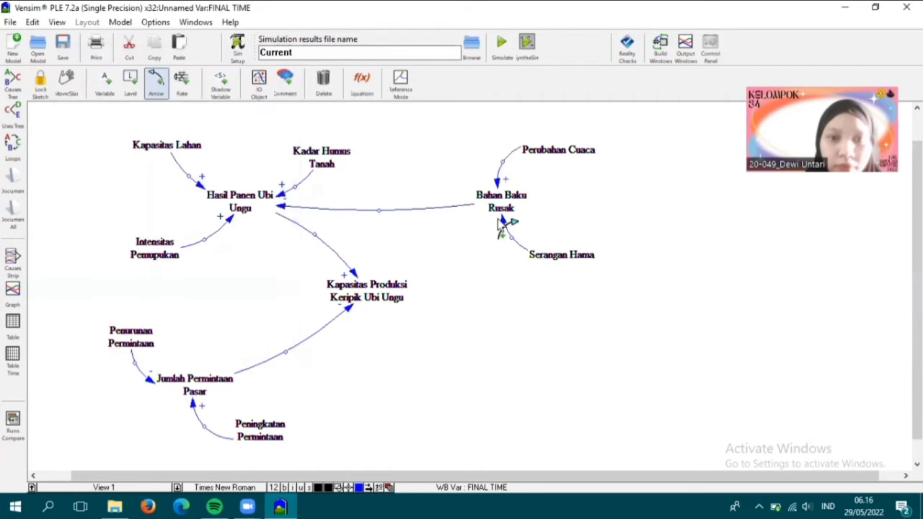
{"action": "right_click", "coordinate": [509, 231]}
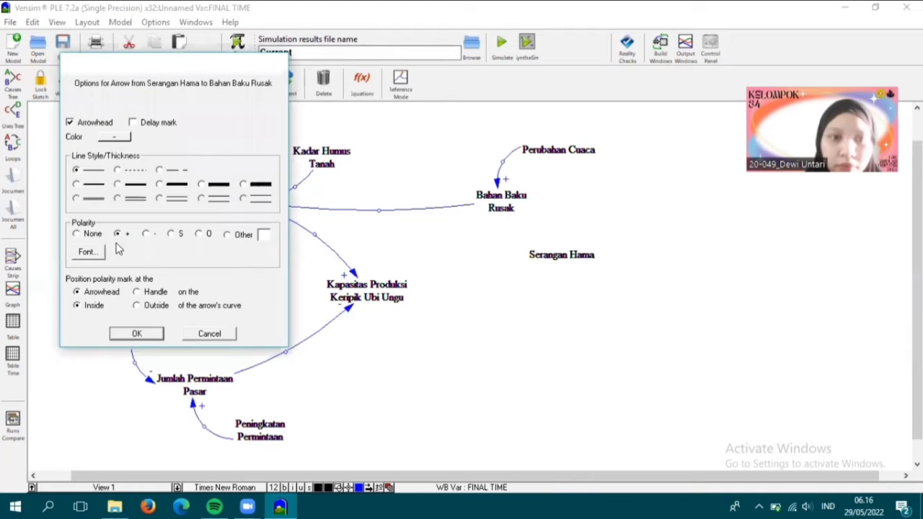
{"action": "left_click", "coordinate": [137, 333]}
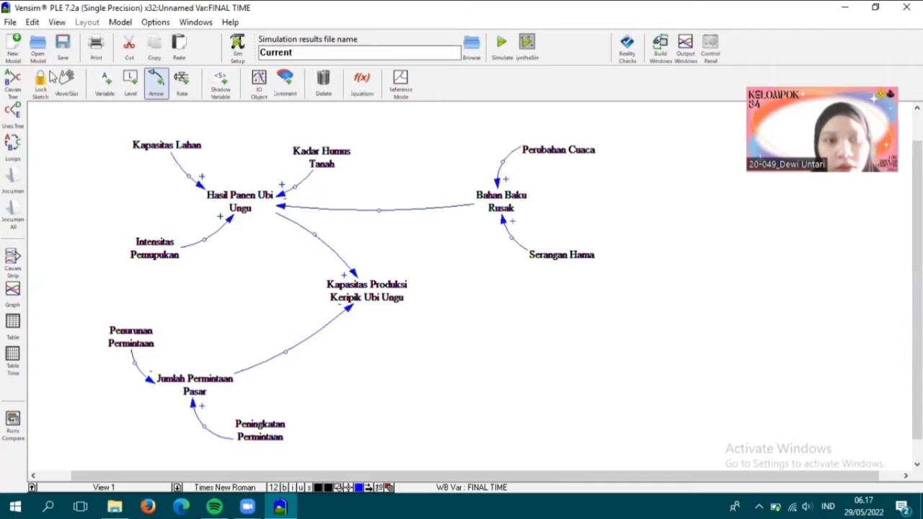
Lock the finished sketch and save the model as Causal Loop Diagram Tubes Siskom.mdl.
{"action": "left_click", "coordinate": [41, 82]}
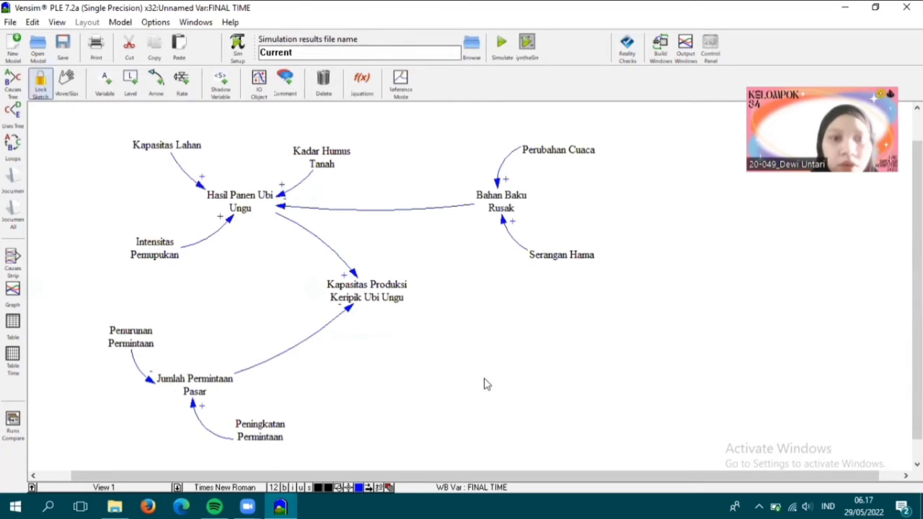
{"action": "left_click", "coordinate": [63, 51]}
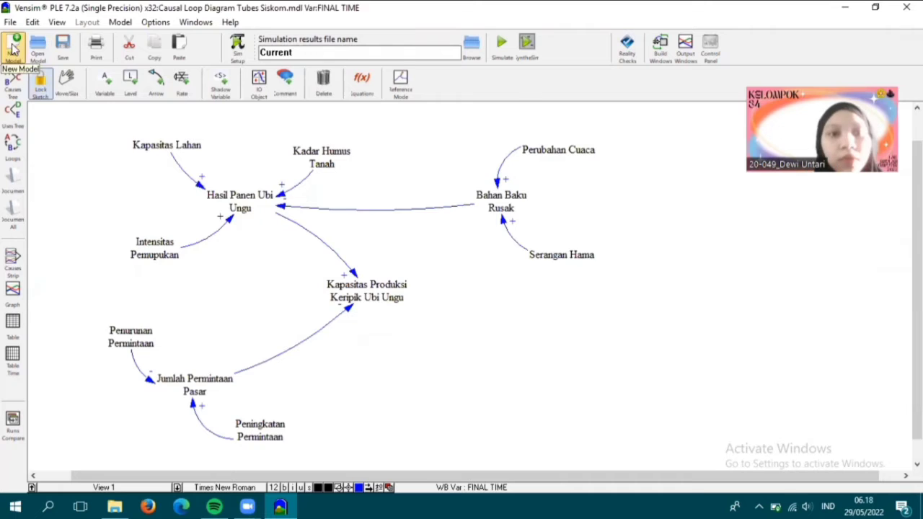
Create a new model with initial time 2017, final time 2019 and Year as the time unit.
{"action": "left_click", "coordinate": [13, 45]}
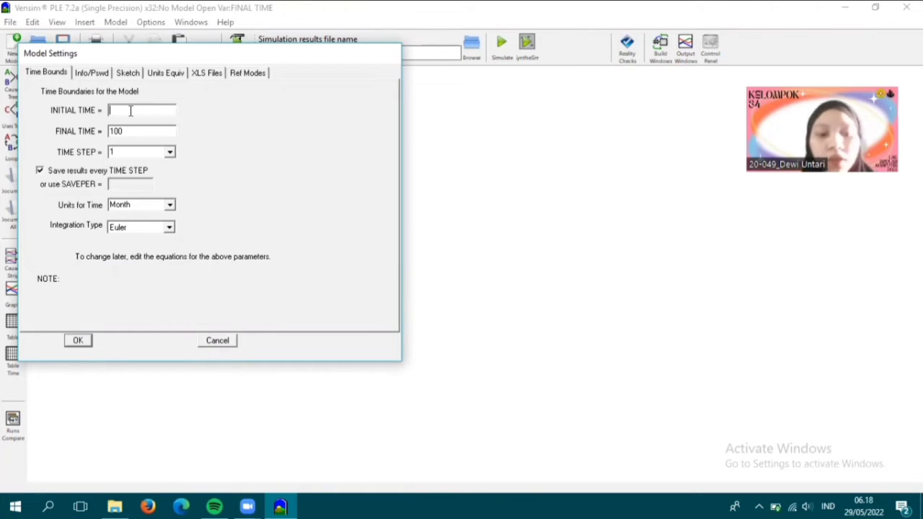
{"action": "type", "text": "017"}
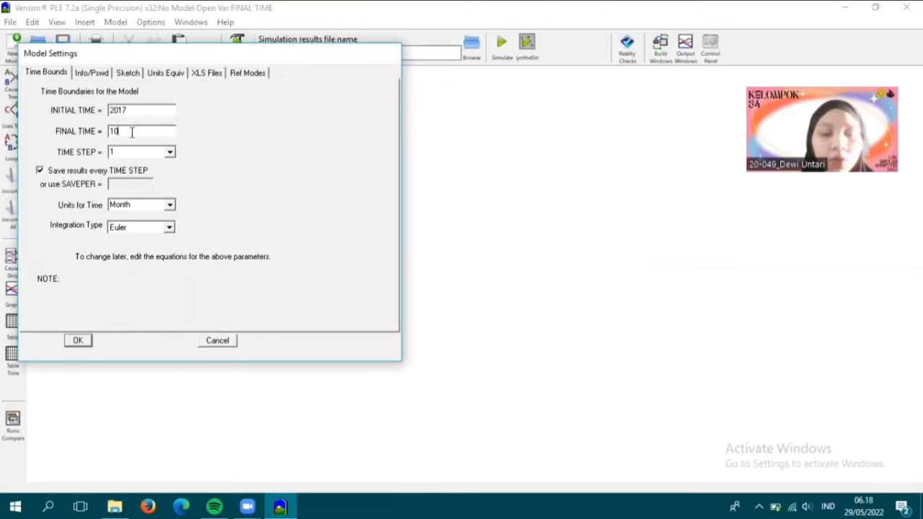
{"action": "key", "text": "BackSpace"}
{"action": "key", "text": "BackSpace"}
{"action": "type", "text": "2019"}
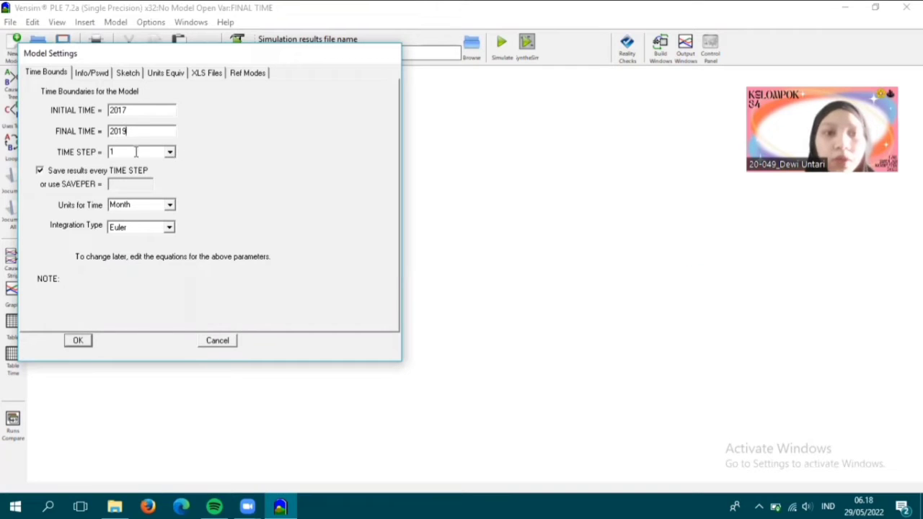
{"action": "left_click", "coordinate": [170, 206]}
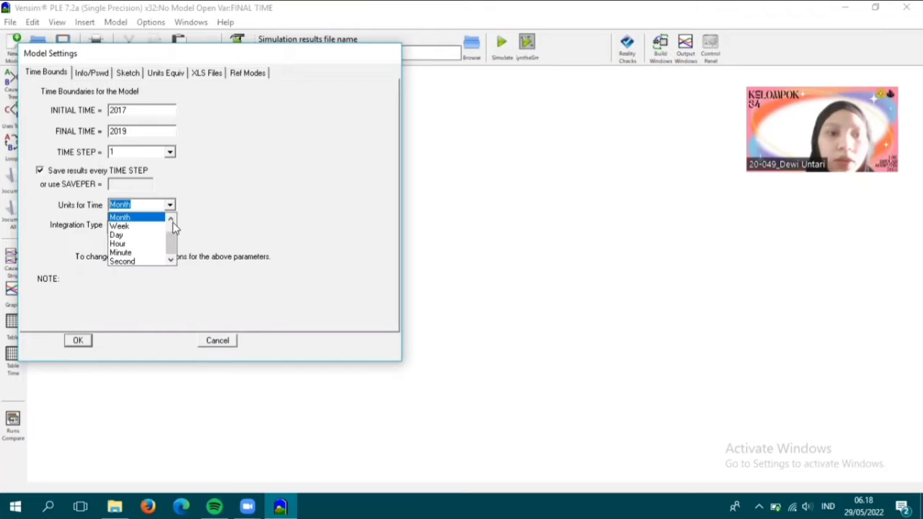
{"action": "scroll", "coordinate": [136, 222], "scroll_direction": "up", "scroll_amount": 1}
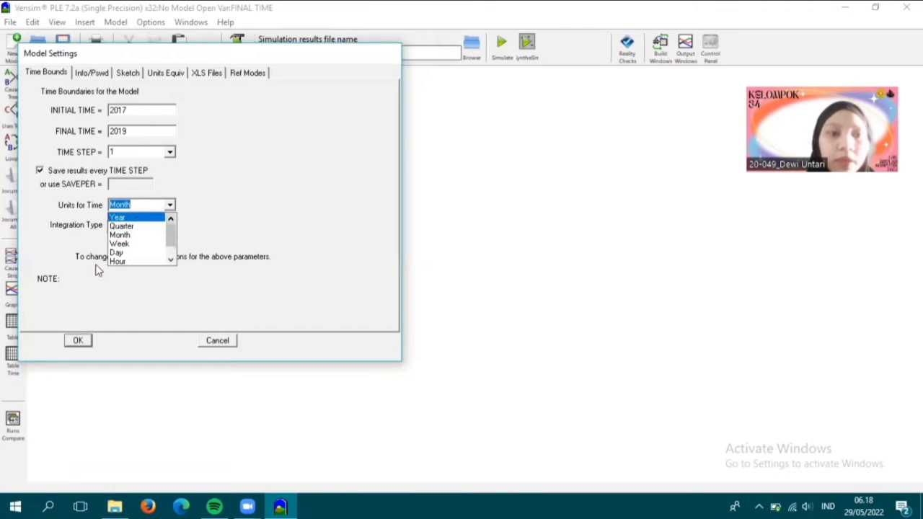
{"action": "left_click", "coordinate": [83, 342]}
{"action": "left_click", "coordinate": [79, 341]}
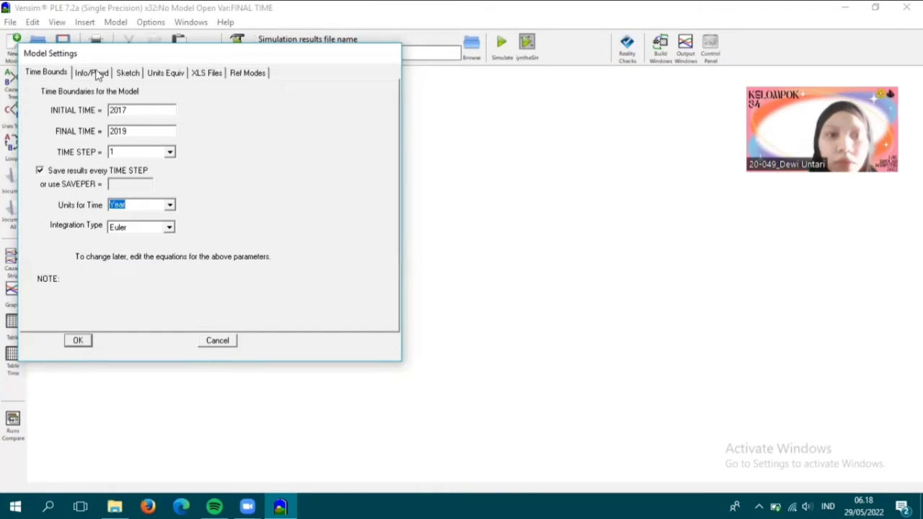
Review the time bounds in the new model's settings.
{"action": "left_click", "coordinate": [119, 22]}
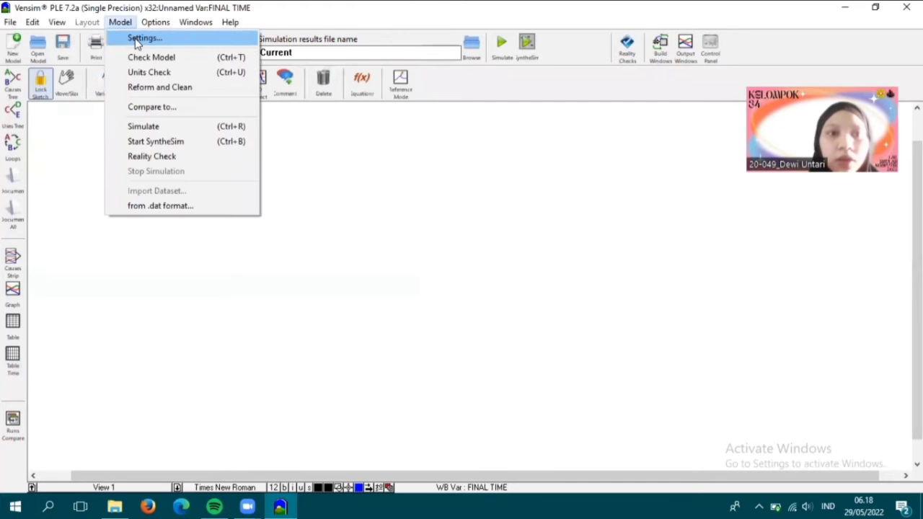
{"action": "left_click", "coordinate": [134, 36]}
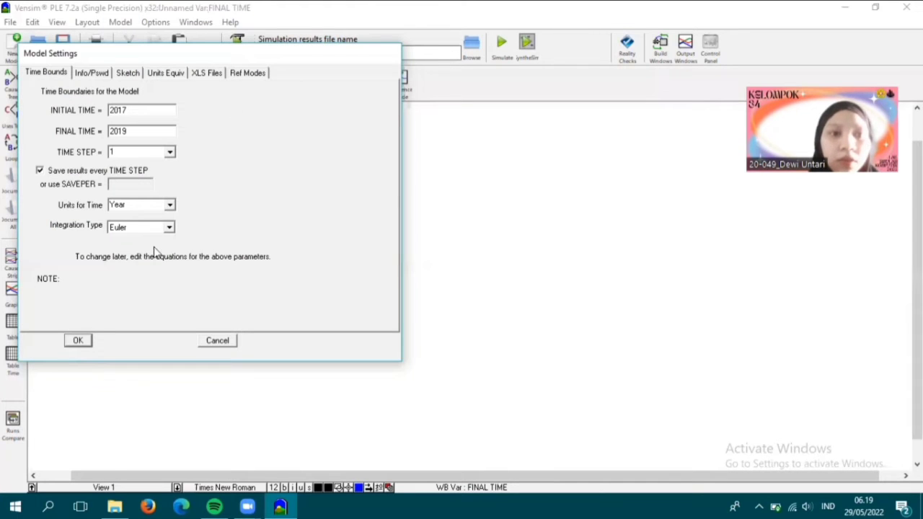
{"action": "left_click", "coordinate": [78, 341]}
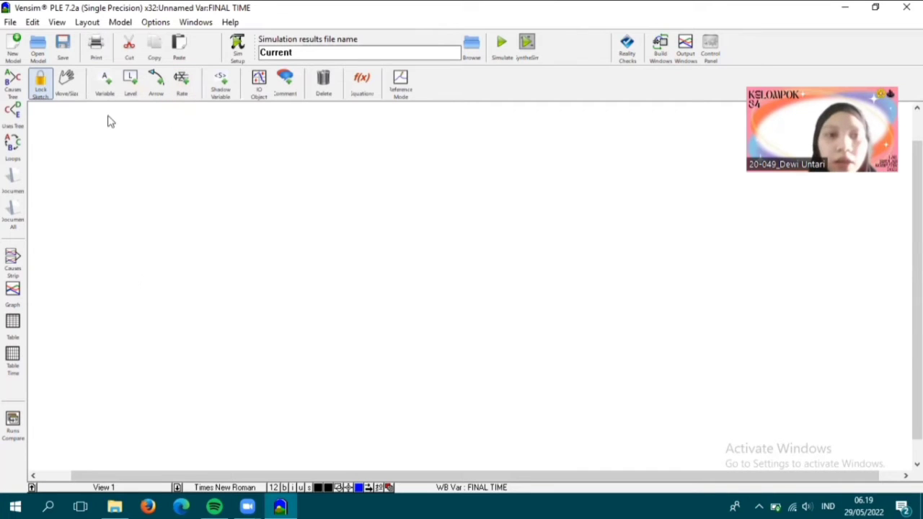
Add a level named Jumlah Permintaan Pasar in the upper part of the sketch and enlarge its box to fit the name on two lines.
{"action": "left_click", "coordinate": [130, 82]}
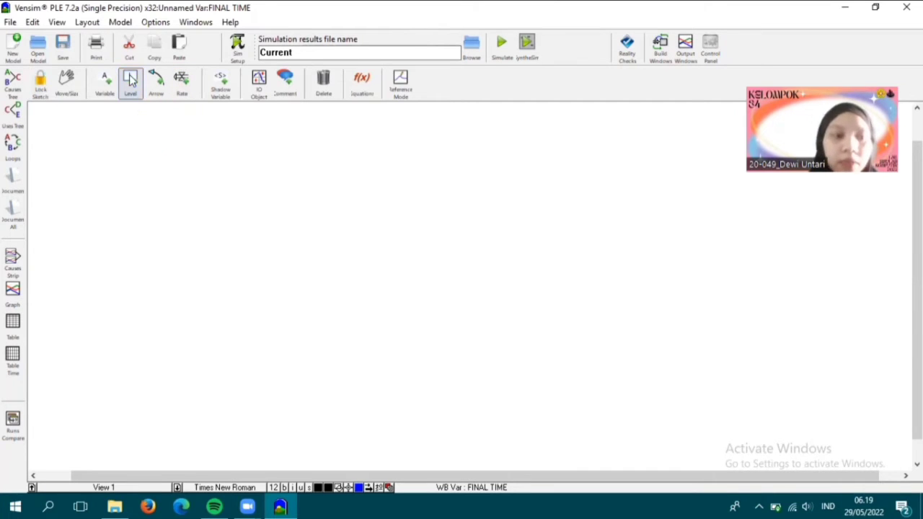
{"action": "left_click", "coordinate": [279, 184]}
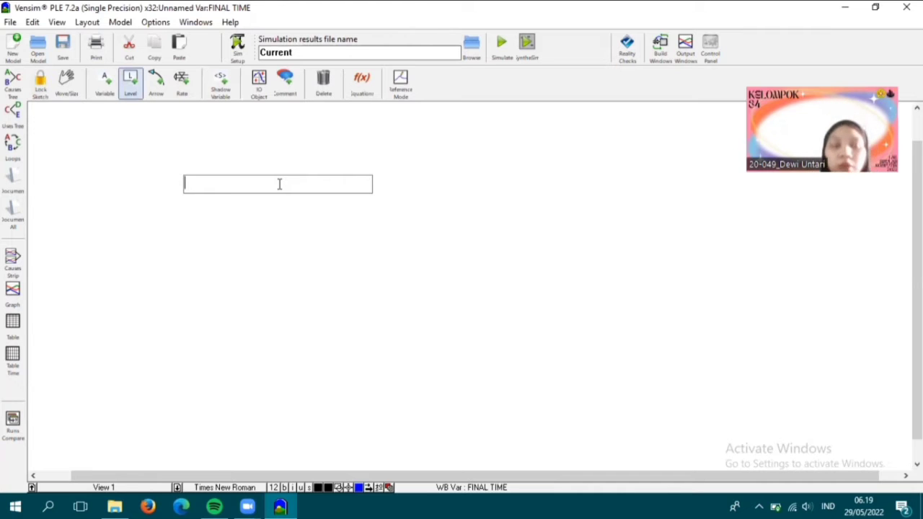
{"action": "type", "text": "J"}
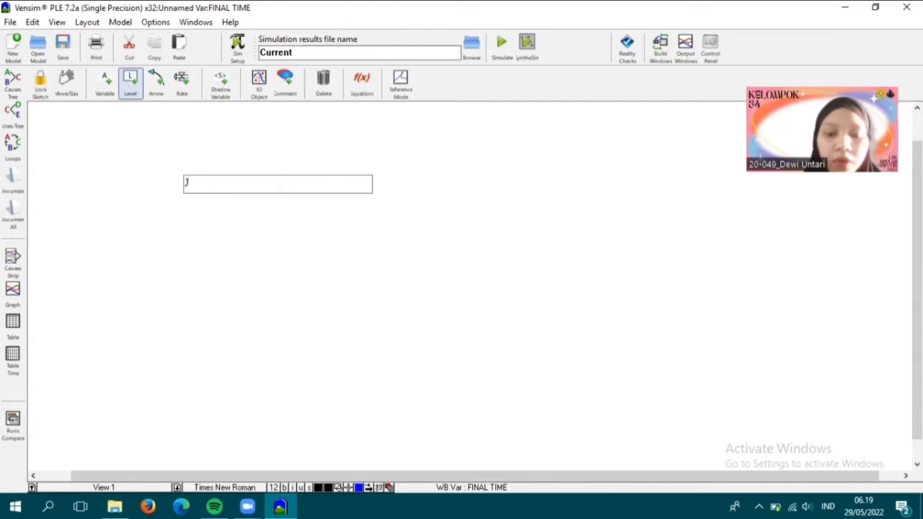
{"action": "type", "text": "umlah Permintaan Pasar"}
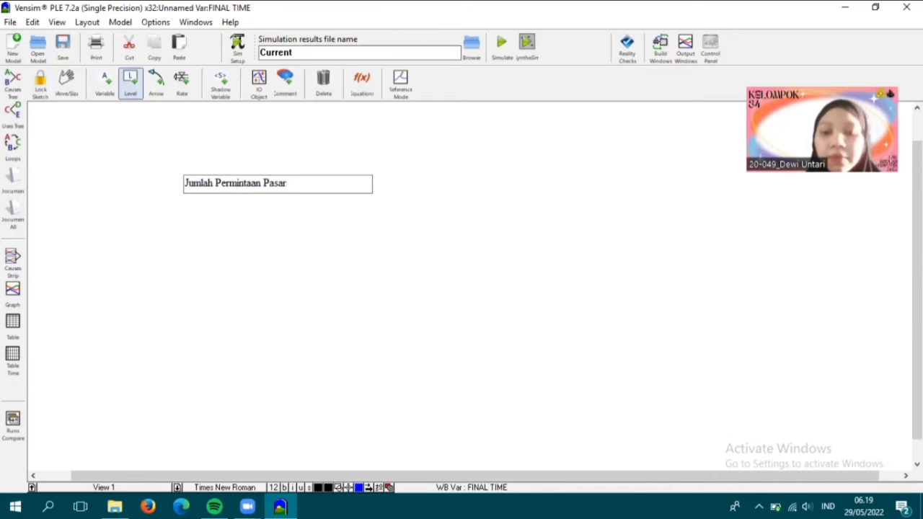
{"action": "key", "text": "Return"}
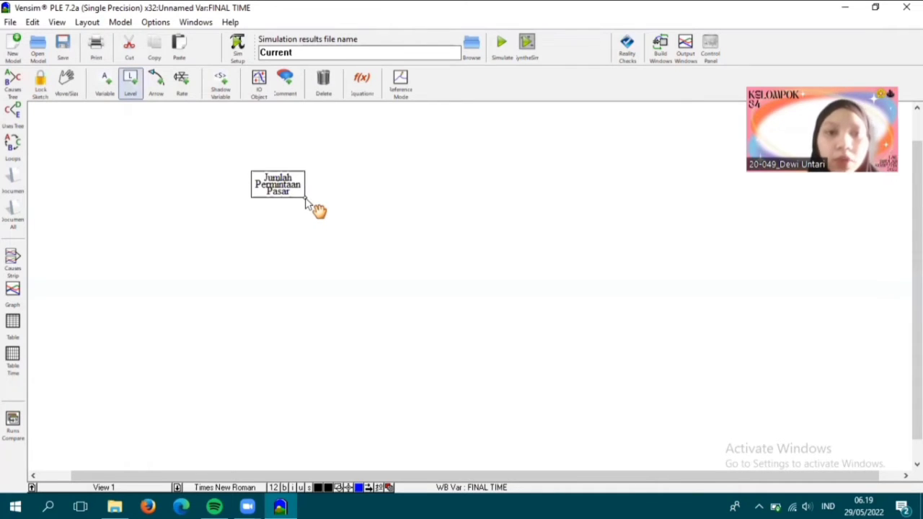
{"action": "left_click_drag", "start_coordinate": [305, 202], "coordinate": [335, 207]}
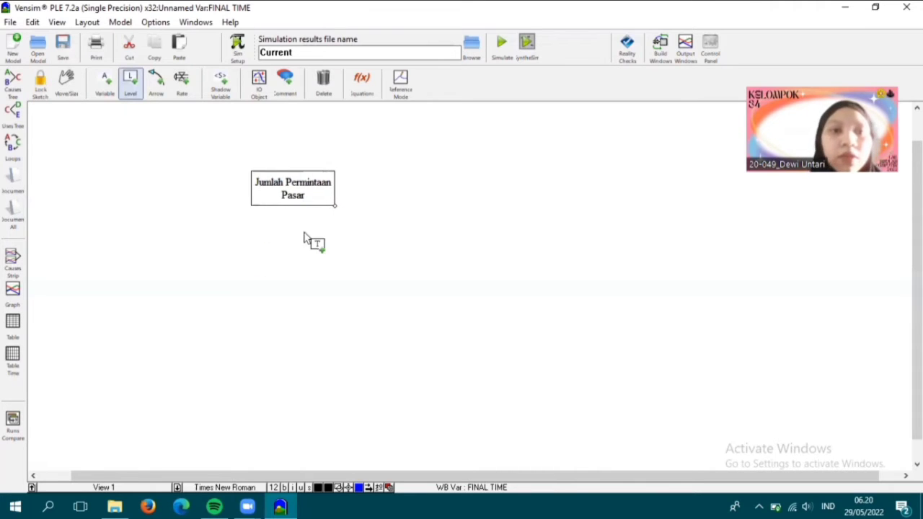
Add a level named Kapasitas Produksi Keripik Ubi Ungu below Jumlah Permintaan Pasar, enlarge its box and align it under the upper level.
{"action": "left_click", "coordinate": [293, 338]}
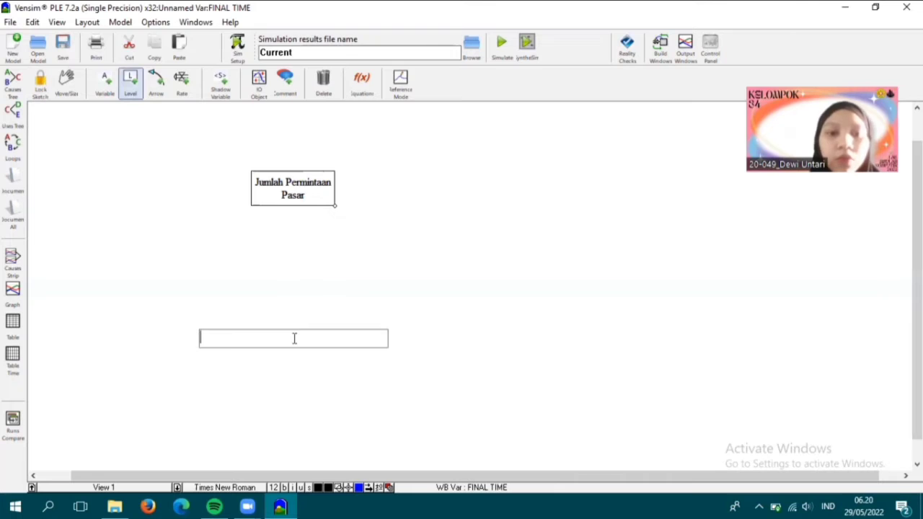
{"action": "type", "text": "Kapasitas Pro"}
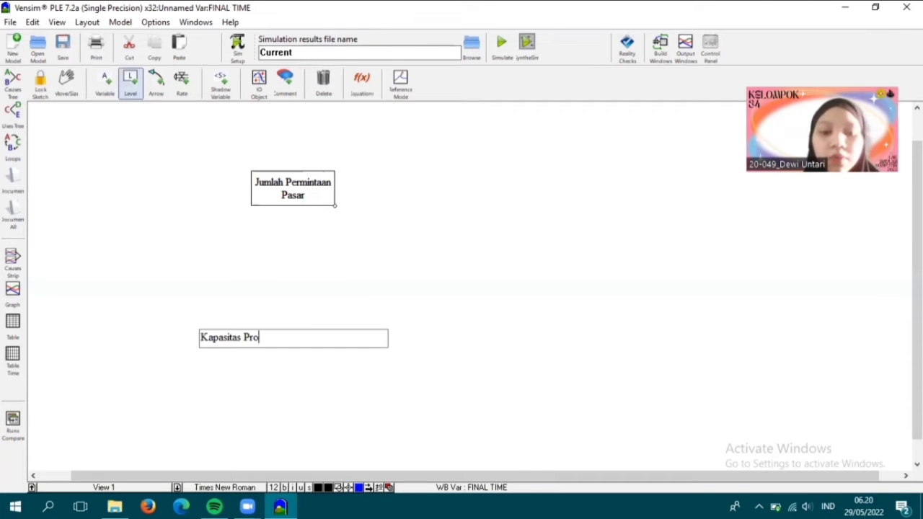
{"action": "type", "text": "duksi Keripik UBi"}
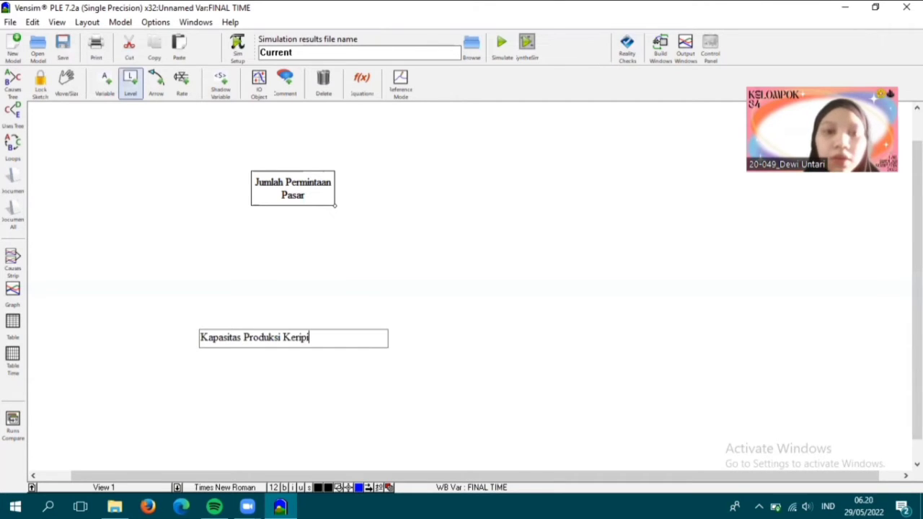
{"action": "key", "text": "BackSpace"}
{"action": "key", "text": "BackSpace"}
{"action": "type", "text": "bi Ungu"}
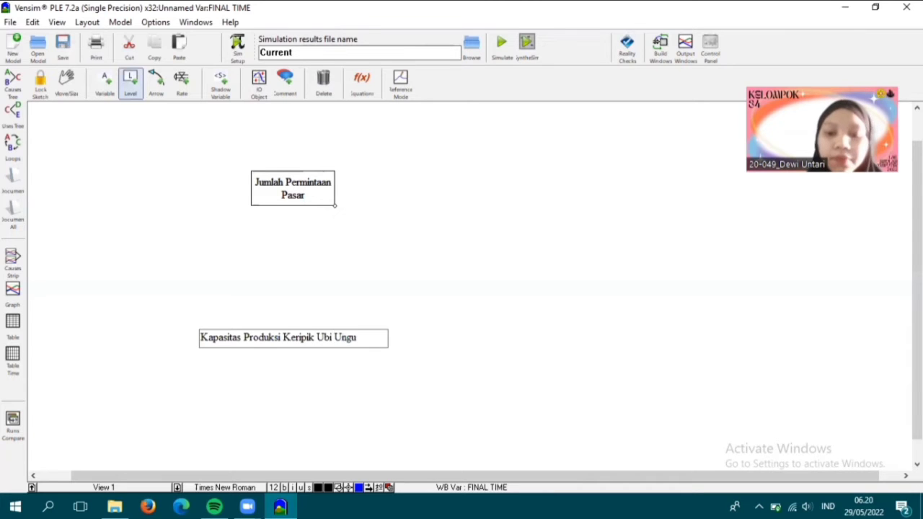
{"action": "key", "text": "Return"}
{"action": "left_click_drag", "start_coordinate": [321, 352], "coordinate": [388, 368]}
{"action": "left_click_drag", "start_coordinate": [326, 350], "coordinate": [299, 349]}
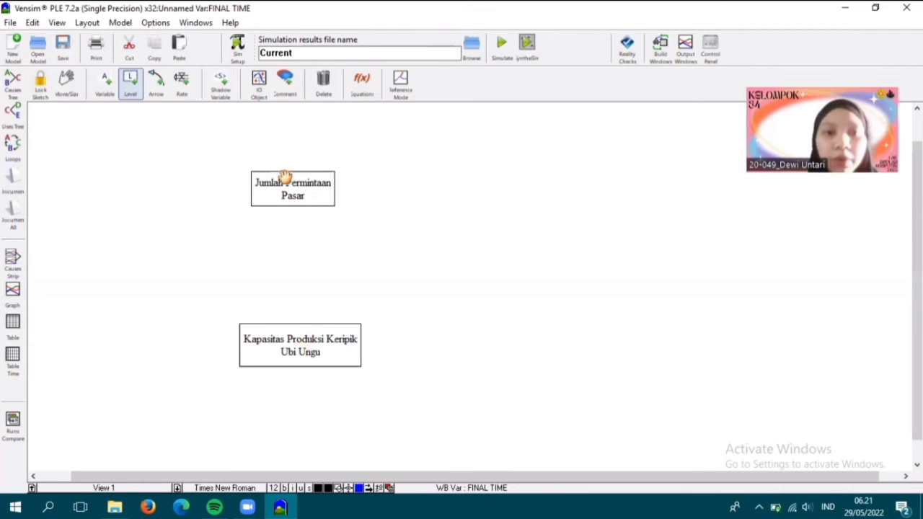
Add a rate named Penurunan Permintaan flowing from a cloud into the Jumlah Permintaan Pasar level.
{"action": "left_click", "coordinate": [183, 85]}
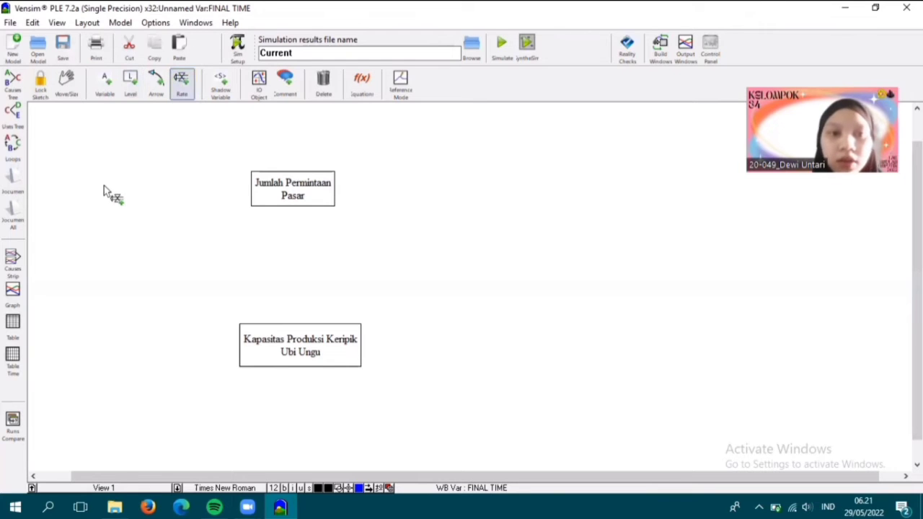
{"action": "left_click", "coordinate": [97, 185]}
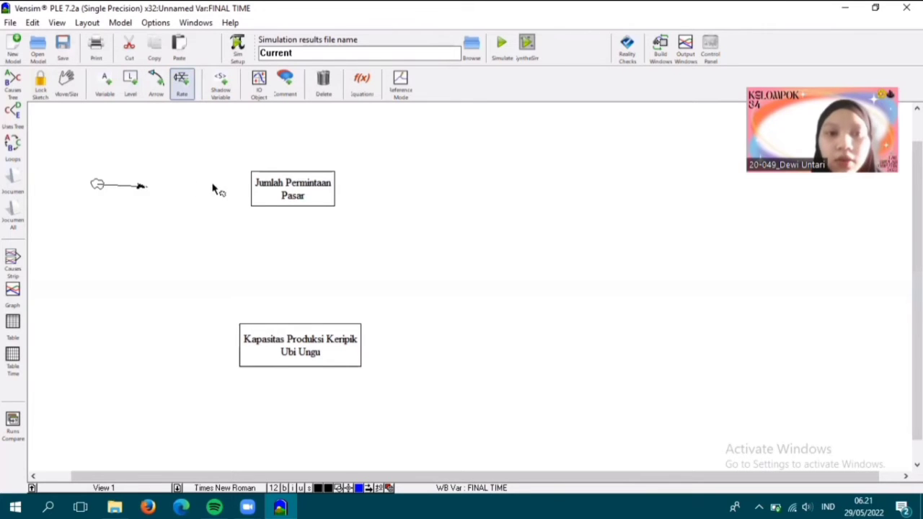
{"action": "left_click", "coordinate": [261, 189]}
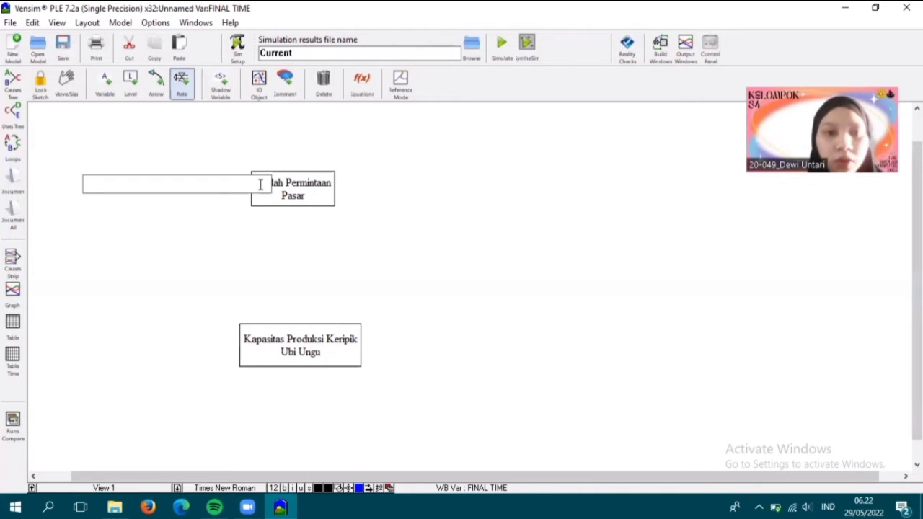
{"action": "type", "text": "Pen"}
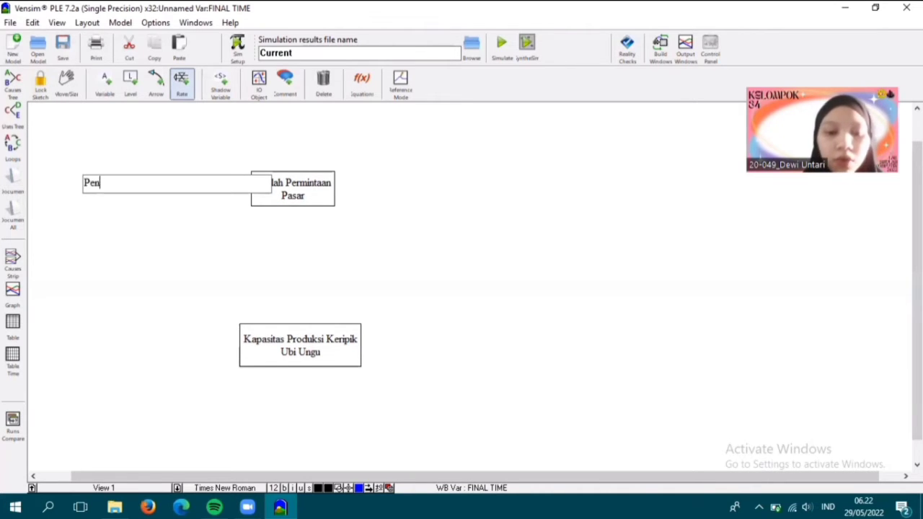
{"action": "type", "text": "urunan Perminta"}
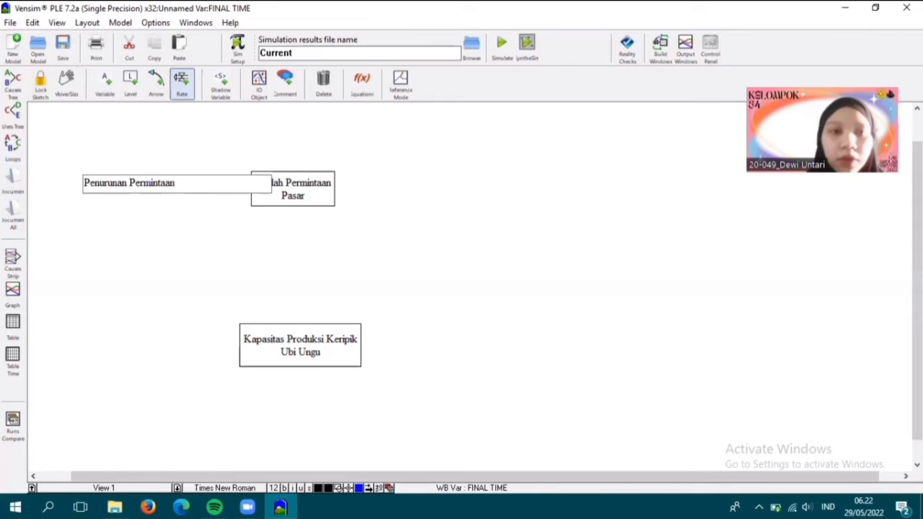
{"action": "type", "text": "an"}
{"action": "key", "text": "Return"}
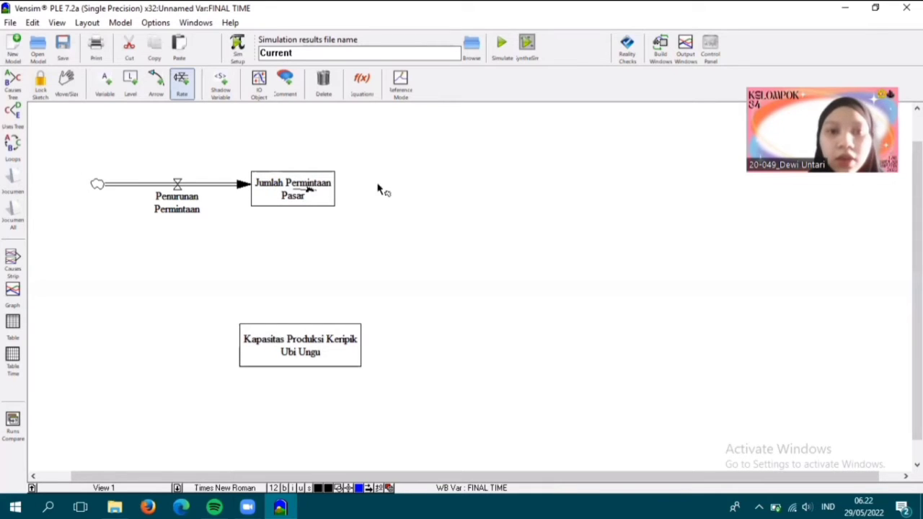
Add a rate named Peningkatan Permintaan flowing out of Jumlah Permintaan Pasar to a cloud.
{"action": "left_click", "coordinate": [460, 189]}
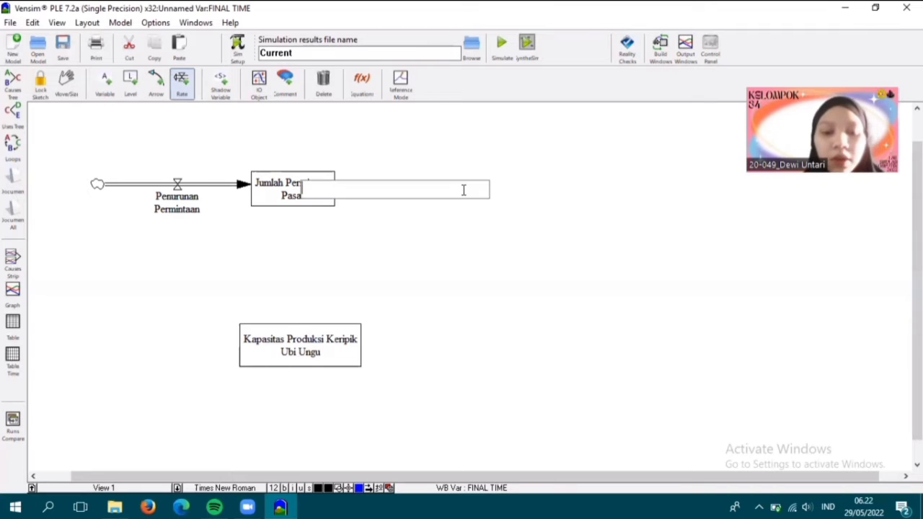
{"action": "type", "text": "Pening"}
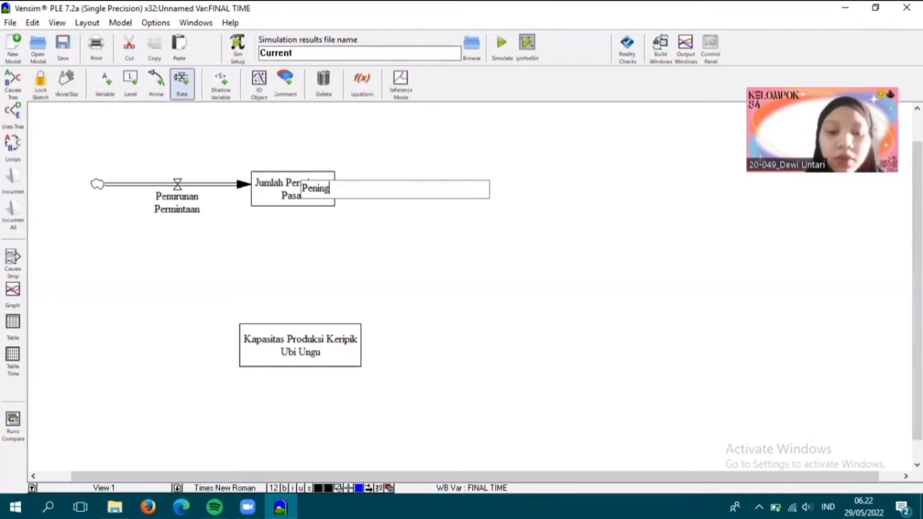
{"action": "type", "text": "katan"}
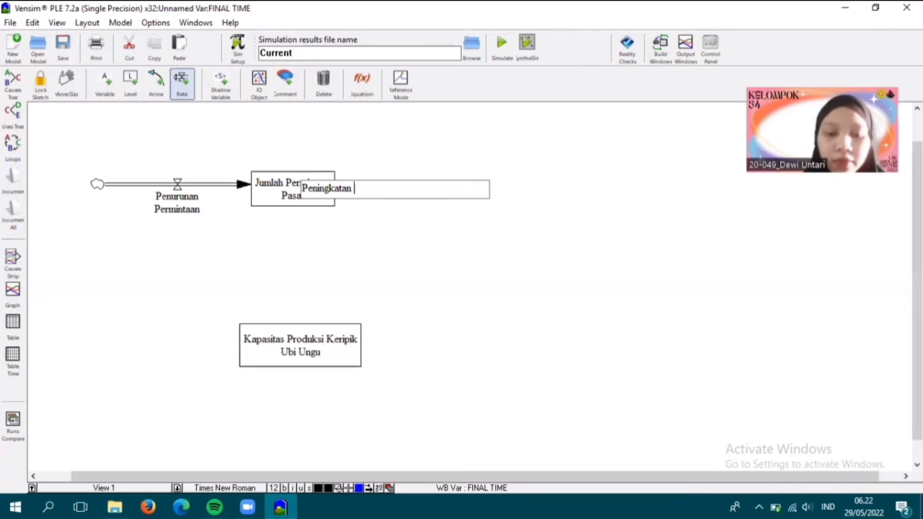
{"action": "type", "text": " Permintaan"}
{"action": "key", "text": "Return"}
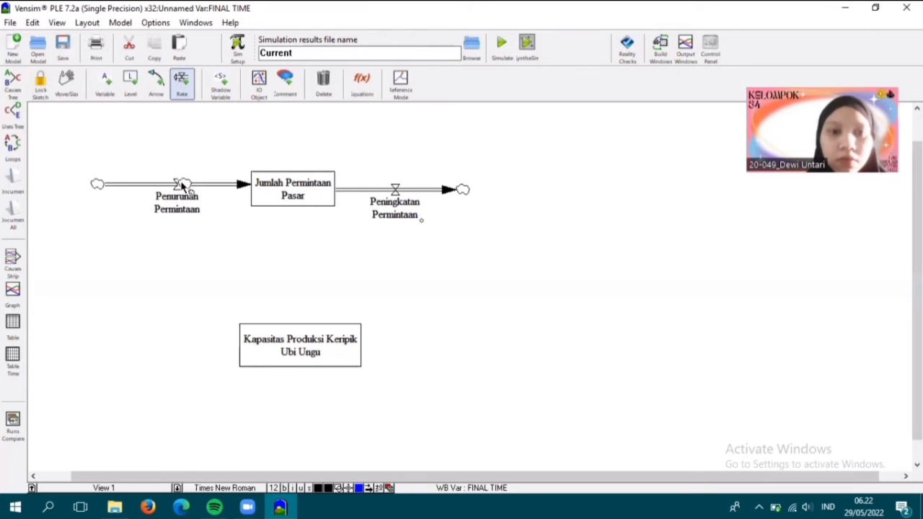
Delete the stray cloud on the Penurunan Permintaan valve and align that flow and its source cloud with the Peningkatan Permintaan flow.
{"action": "key", "text": "9"}
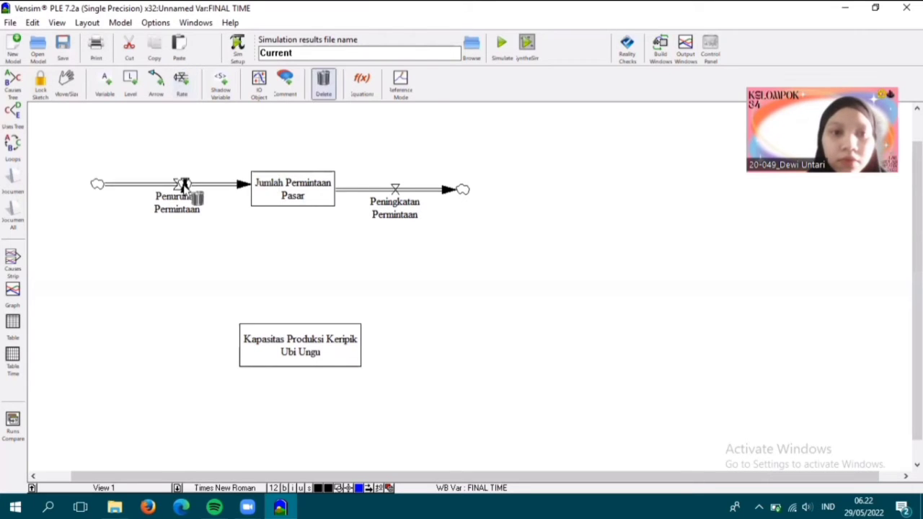
{"action": "key", "text": "7"}
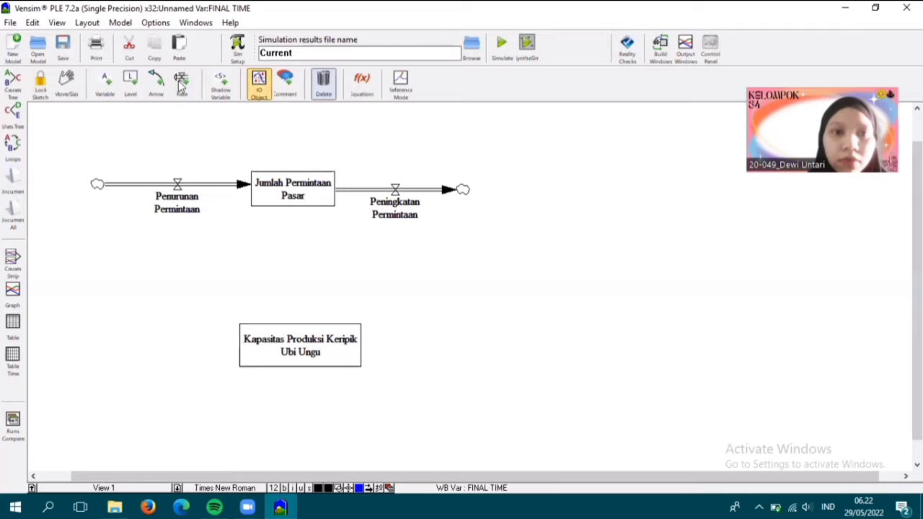
{"action": "key", "text": "5"}
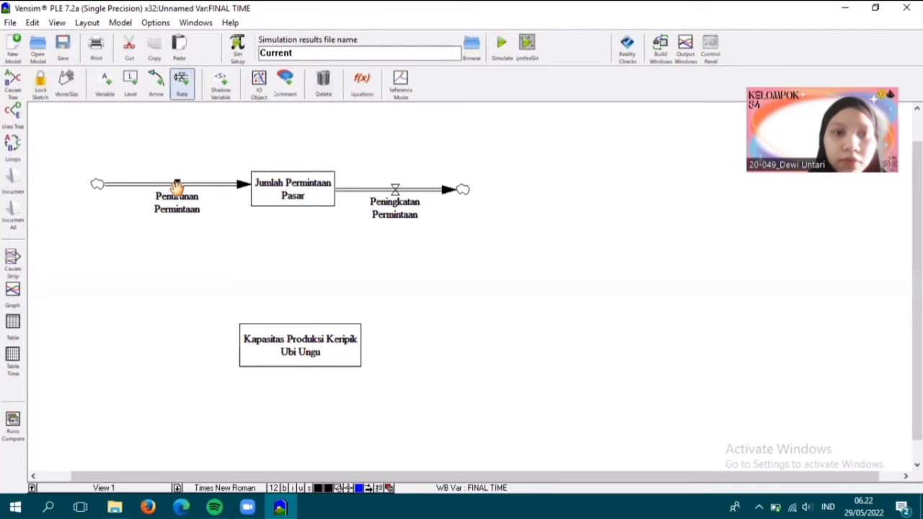
{"action": "left_click_drag", "start_coordinate": [176, 184], "coordinate": [176, 190]}
{"action": "left_click_drag", "start_coordinate": [97, 185], "coordinate": [97, 189]}
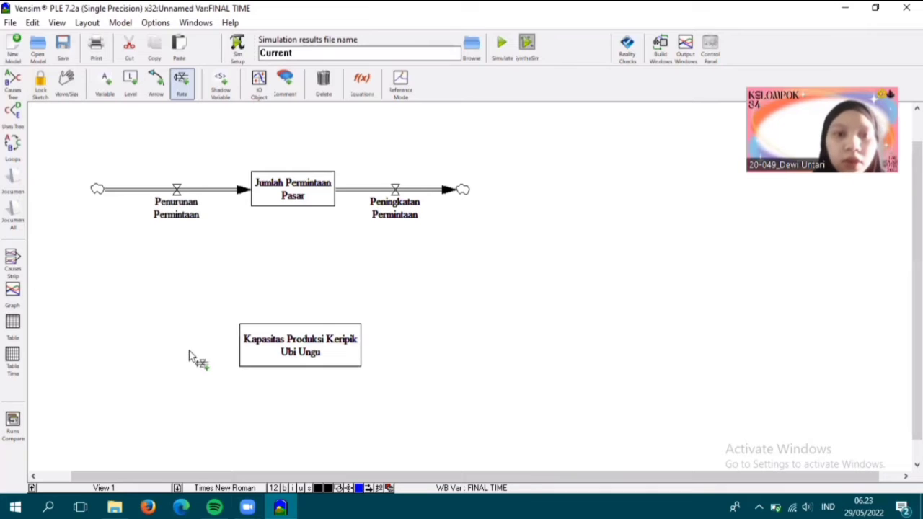
{"action": "left_click", "coordinate": [95, 349]}
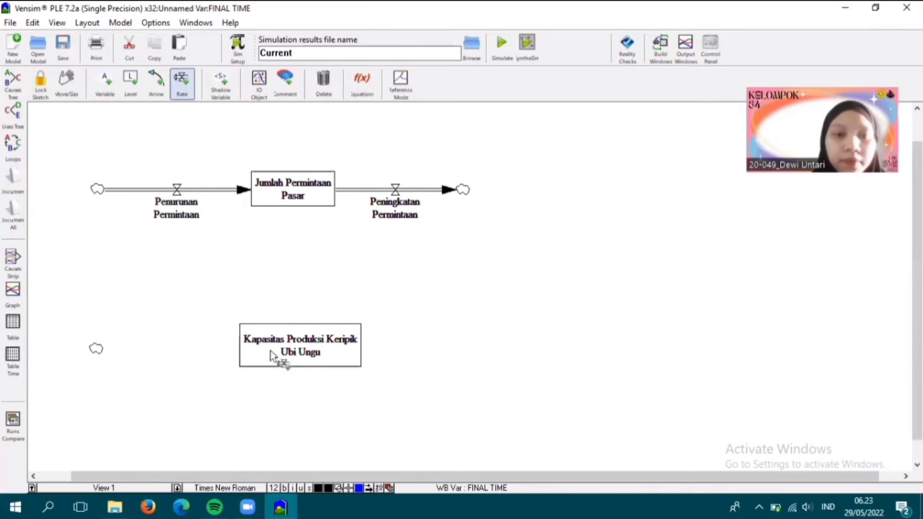
{"action": "left_click", "coordinate": [299, 349]}
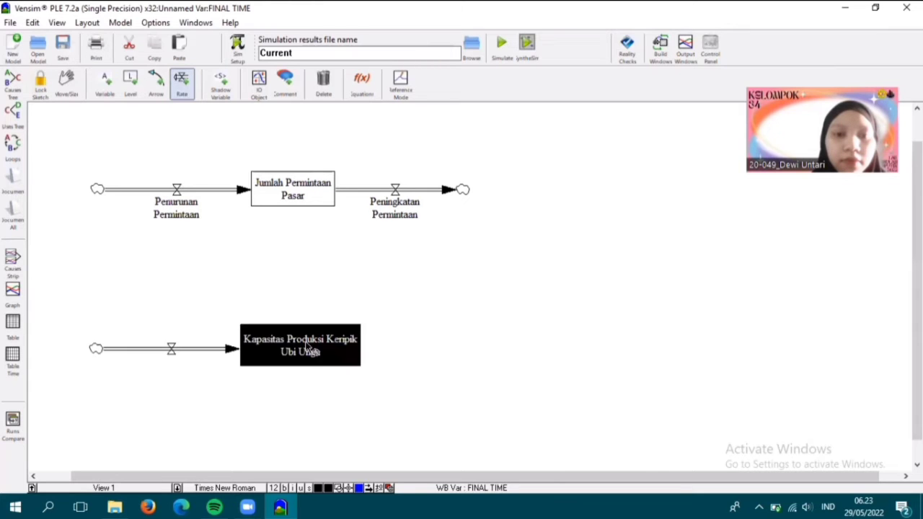
{"action": "left_click", "coordinate": [311, 350]}
{"action": "left_click", "coordinate": [470, 349]}
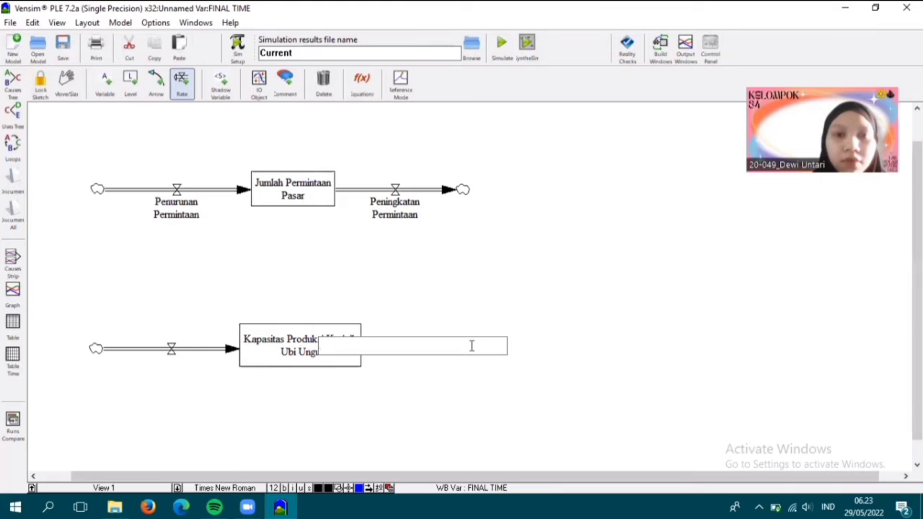
{"action": "left_click", "coordinate": [323, 83]}
{"action": "left_click", "coordinate": [431, 352]}
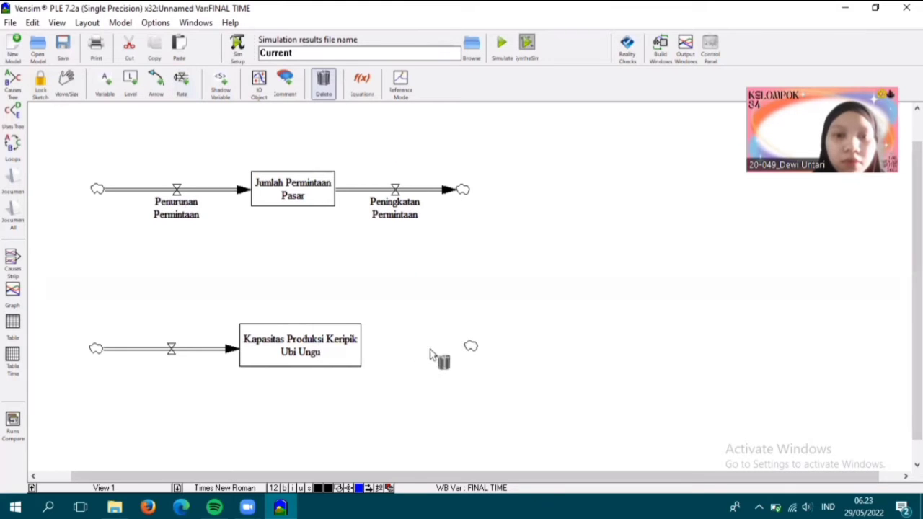
{"action": "left_click", "coordinate": [471, 346]}
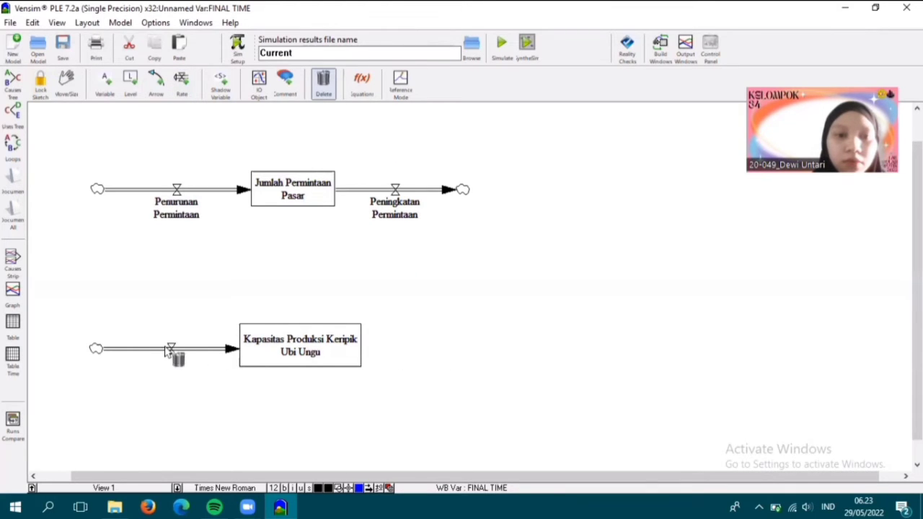
{"action": "left_click", "coordinate": [97, 350]}
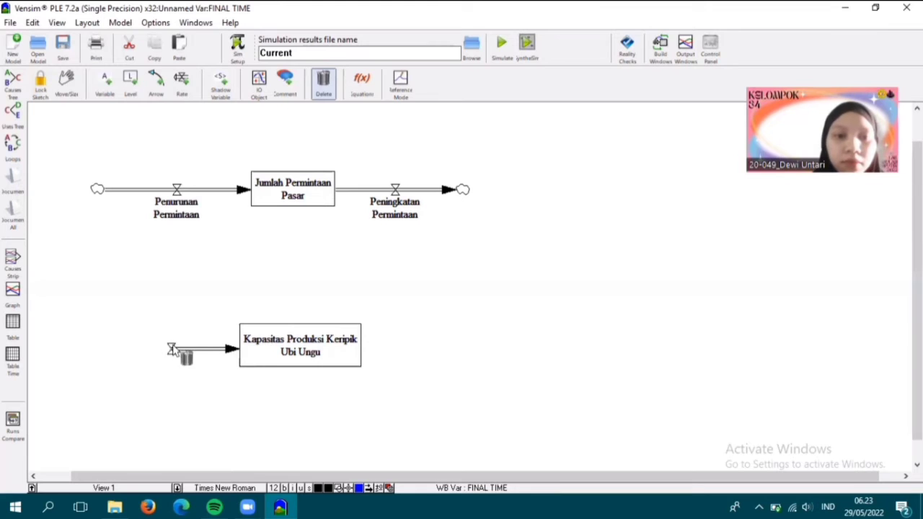
{"action": "left_click", "coordinate": [173, 349]}
Add a rate named Hasil Panen Ubi Ungu flowing from a cloud into the Kapasitas Produksi Keripik Ubi Ungu level.
{"action": "left_click", "coordinate": [181, 83]}
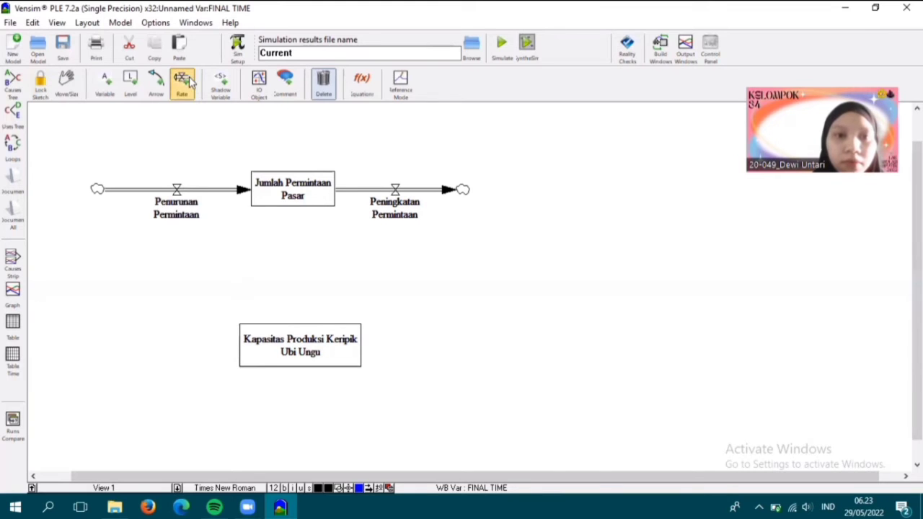
{"action": "left_click", "coordinate": [96, 345]}
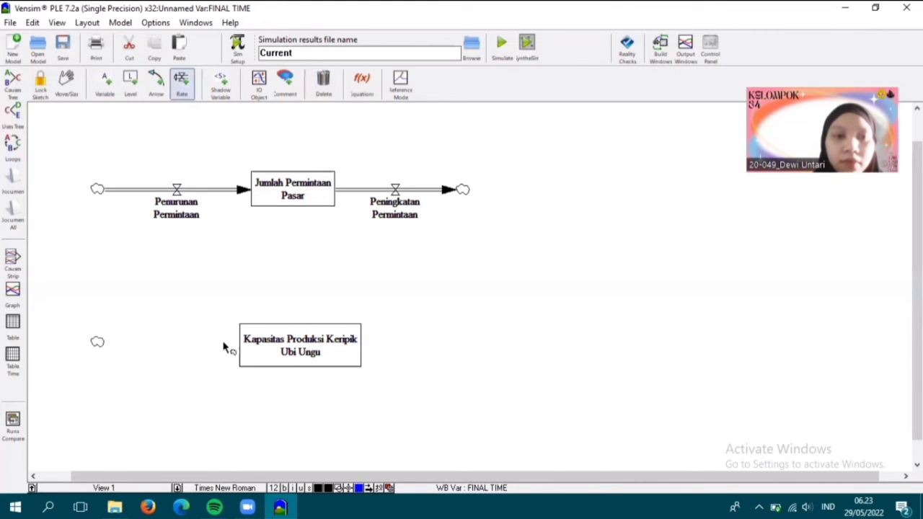
{"action": "left_click", "coordinate": [256, 343]}
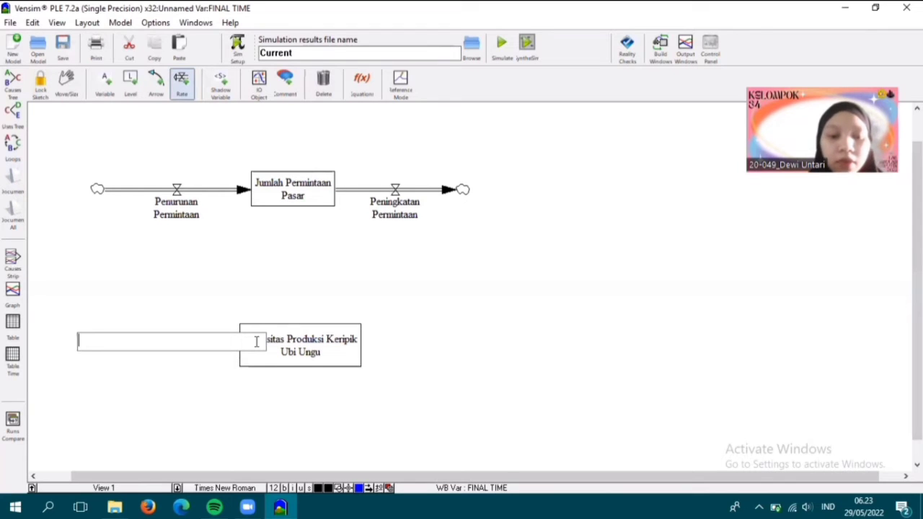
{"action": "type", "text": "Hasil Pan"}
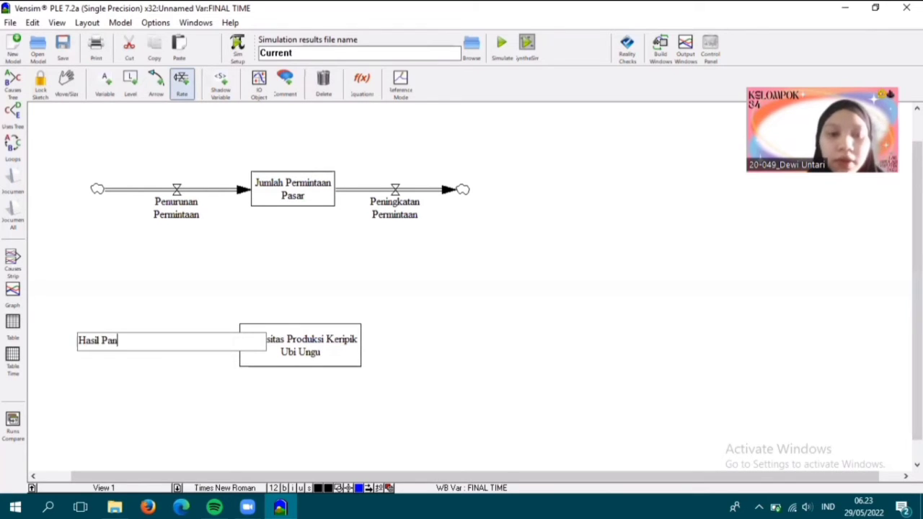
{"action": "type", "text": "en Ubi Ungu"}
{"action": "key", "text": "Return"}
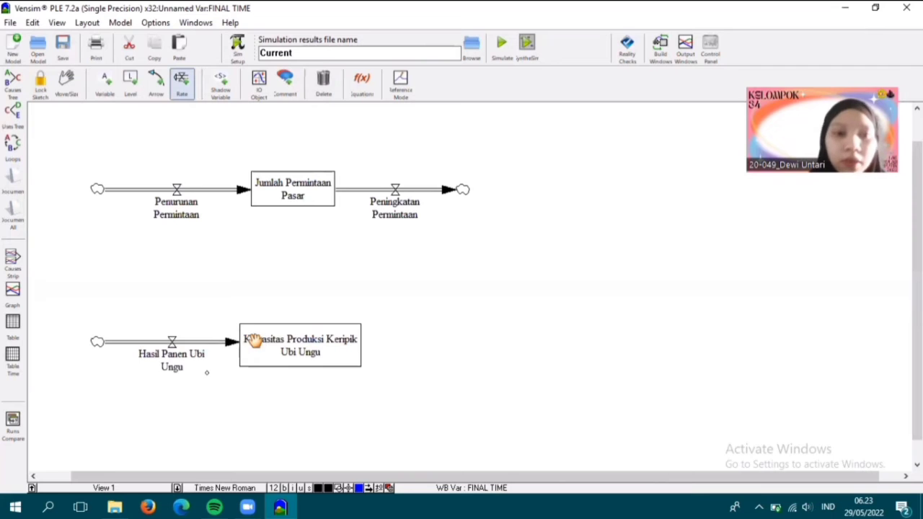
Add a rate named Bahan Baku Rusak flowing out of Kapasitas Produksi Keripik Ubi Ungu to a cloud.
{"action": "left_click", "coordinate": [319, 344]}
{"action": "left_click", "coordinate": [469, 346]}
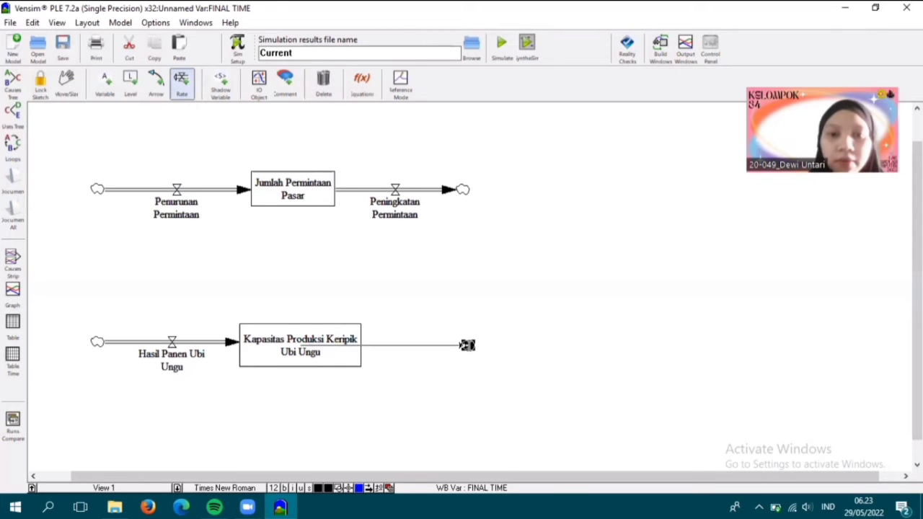
{"action": "type", "text": "bahan"}
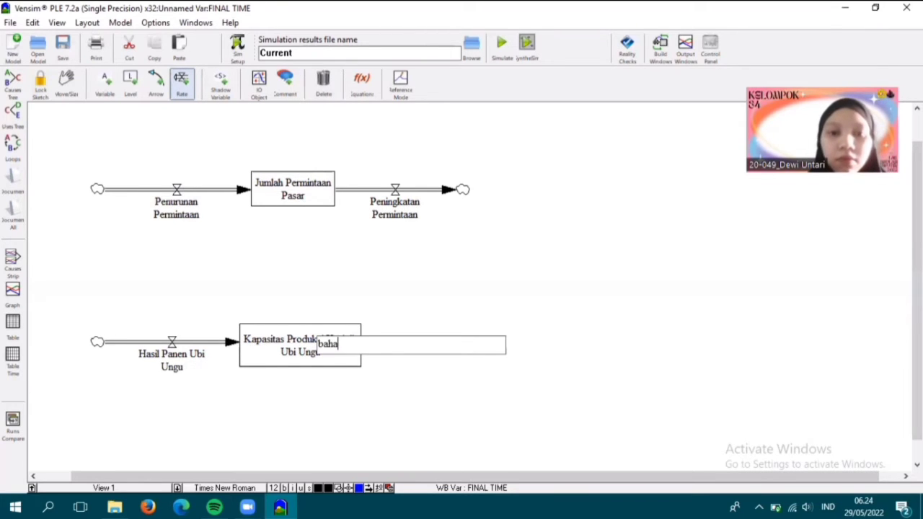
{"action": "key", "text": "BackSpace"}
{"action": "key", "text": "BackSpace"}
{"action": "key", "text": "BackSpace"}
{"action": "key", "text": "BackSpace"}
{"action": "key", "text": "BackSpace"}
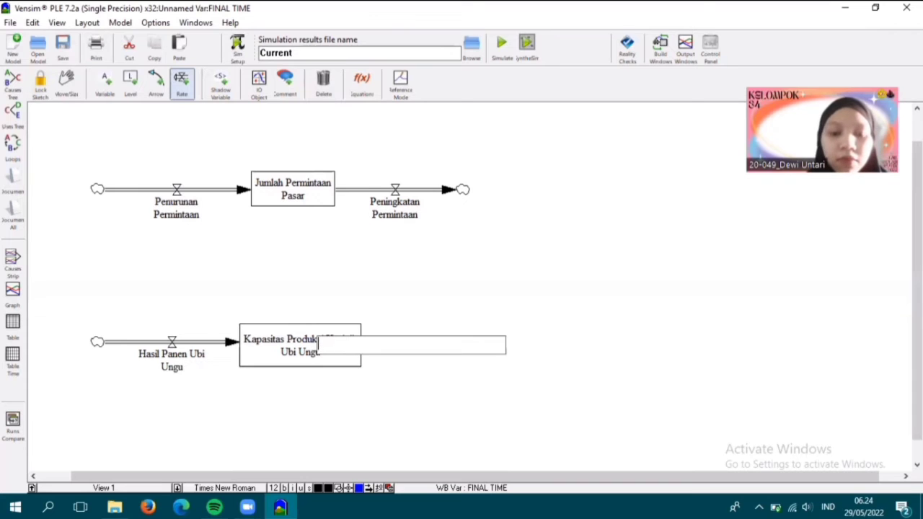
{"action": "type", "text": "Bahan Baku Rusa"}
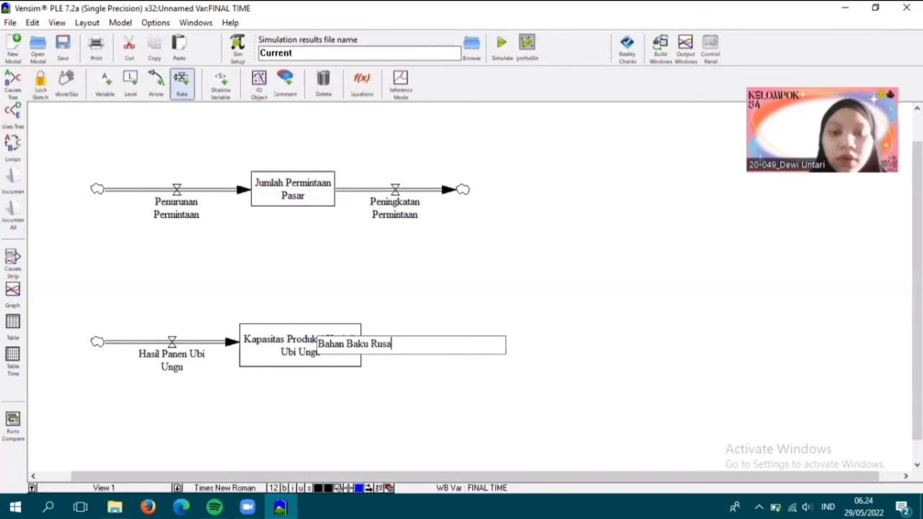
{"action": "type", "text": "k"}
{"action": "key", "text": "Return"}
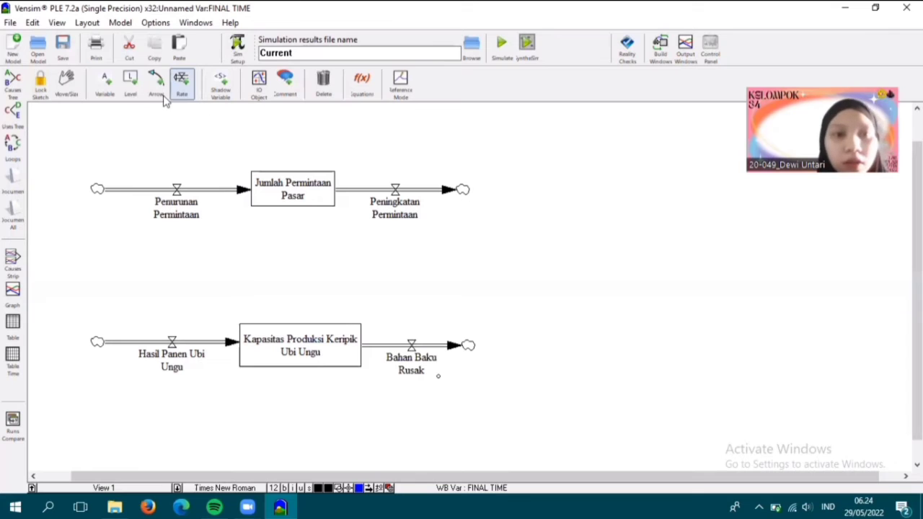
Add a variable named Persentase Penurunan above the Penurunan Permintaan rate.
{"action": "left_click", "coordinate": [105, 82]}
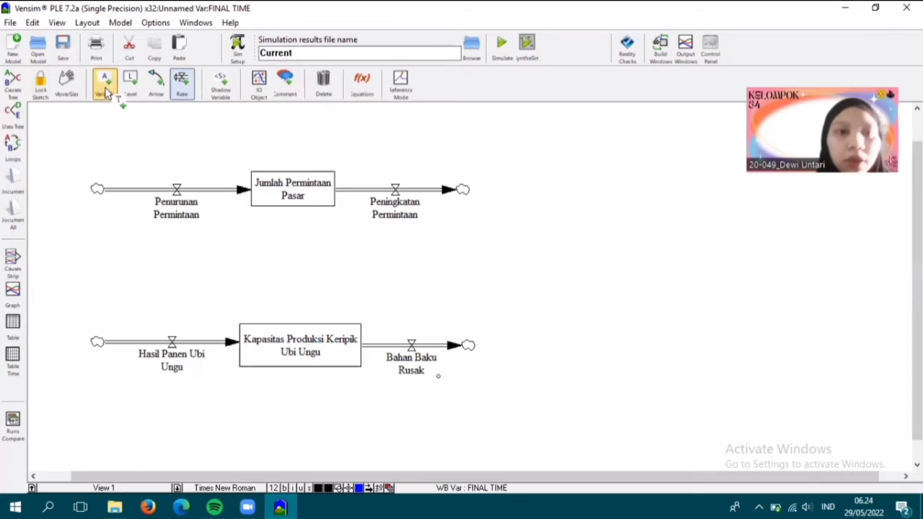
{"action": "left_click", "coordinate": [178, 136]}
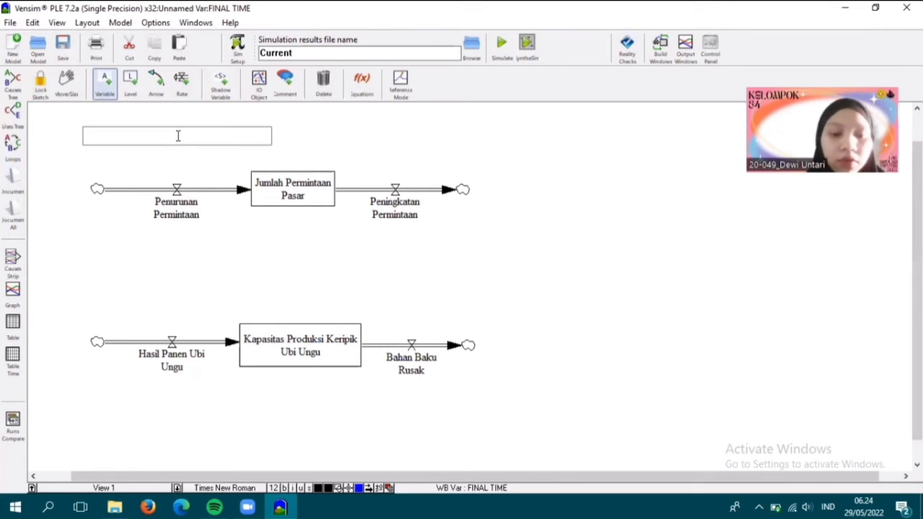
{"action": "type", "text": "Persent"}
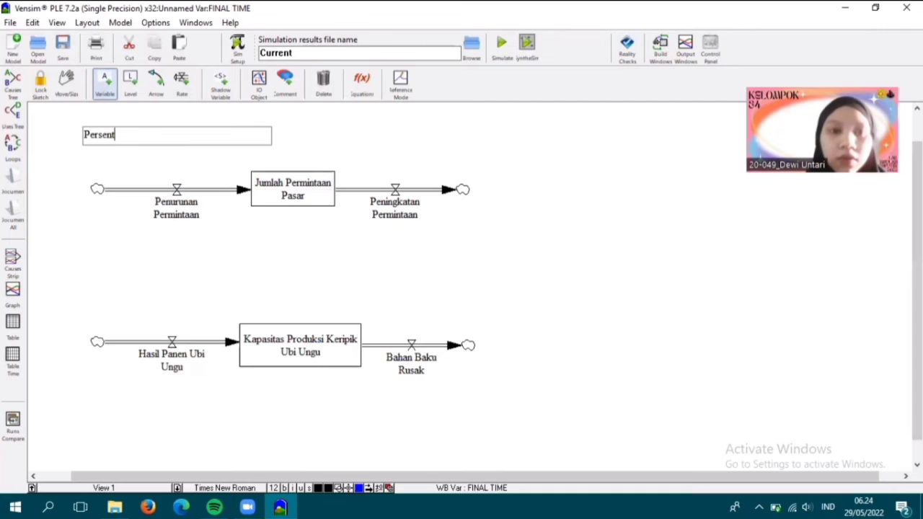
{"action": "type", "text": "ase Penurunan"}
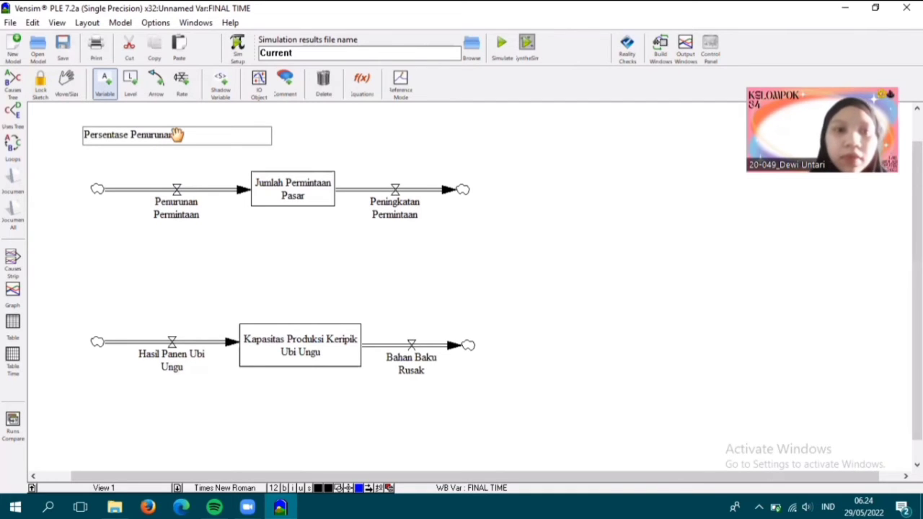
{"action": "key", "text": "Return"}
Add a variable named Persentase Peningkatan above the Peningkatan Permintaan rate.
{"action": "left_click", "coordinate": [398, 136]}
{"action": "type", "text": "Pe"}
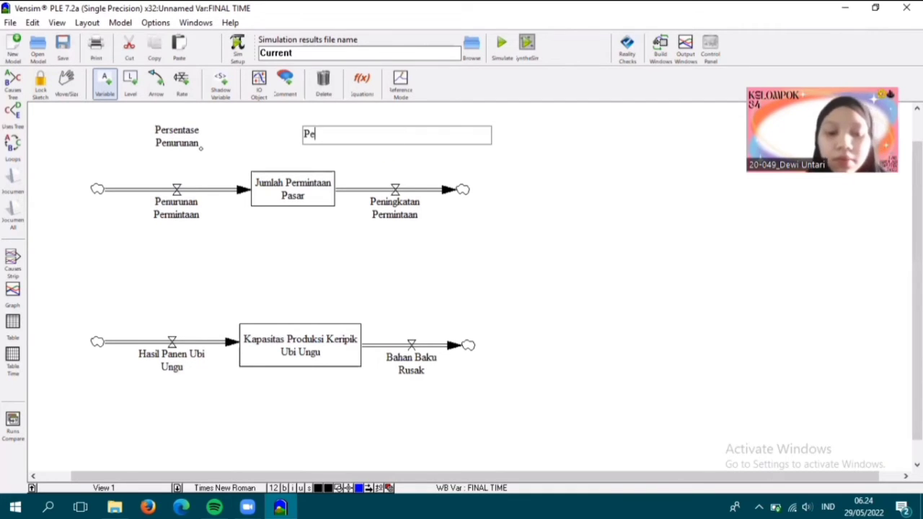
{"action": "type", "text": "rsentase pen"}
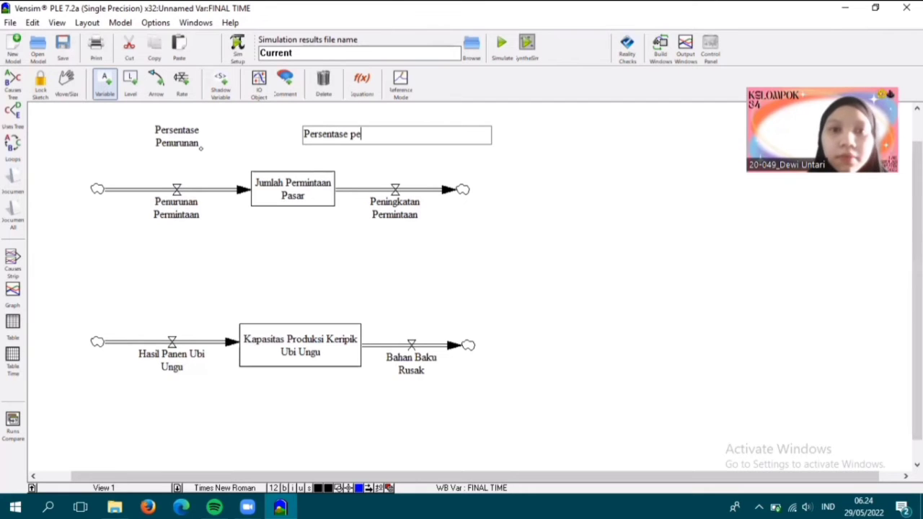
{"action": "key", "text": "BackSpace"}
{"action": "key", "text": "BackSpace"}
{"action": "type", "text": "Peningkatan"}
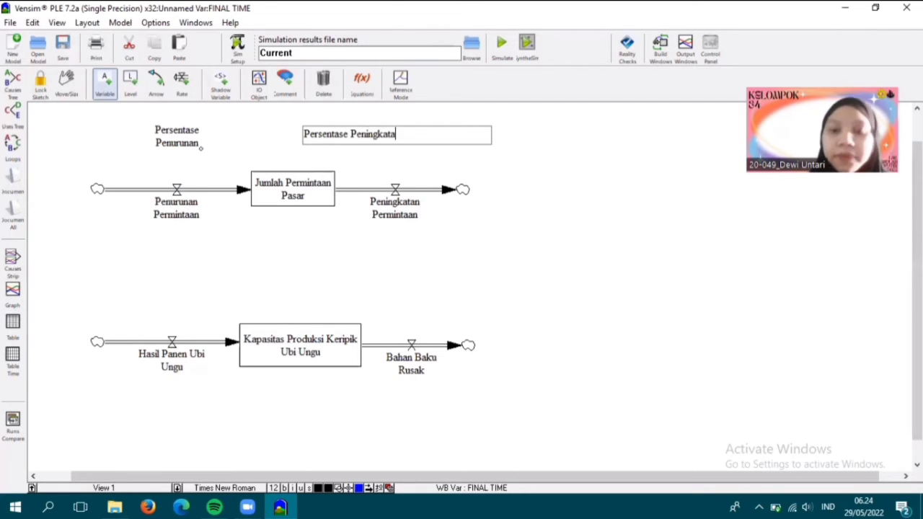
{"action": "key", "text": "Return"}
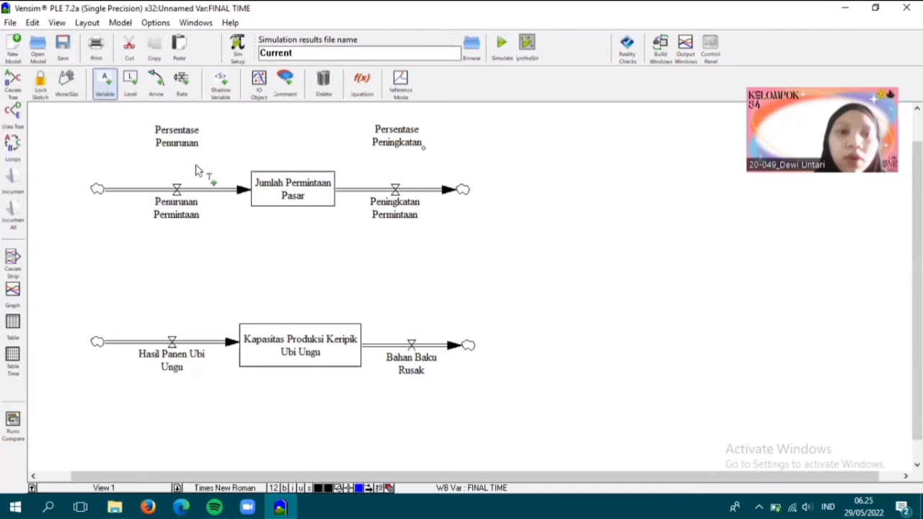
Link Persentase Penurunan to Penurunan Permintaan and Persentase Peningkatan to Peningkatan Permintaan with arrows that curve outward.
{"action": "left_click", "coordinate": [159, 84]}
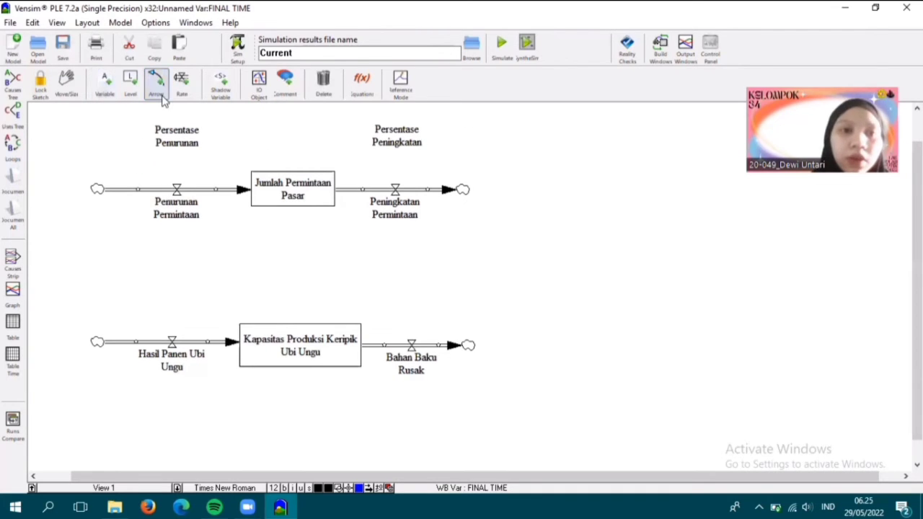
{"action": "left_click", "coordinate": [179, 137]}
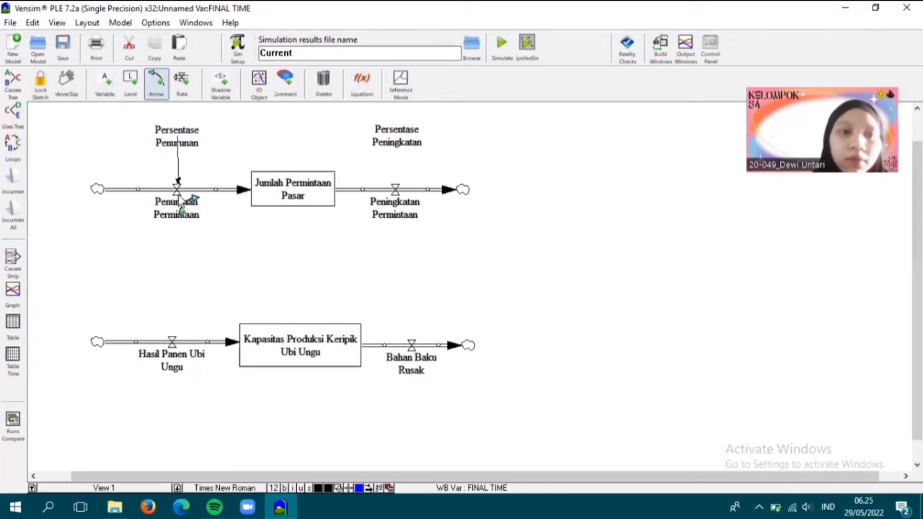
{"action": "left_click", "coordinate": [177, 190]}
{"action": "left_click", "coordinate": [397, 140]}
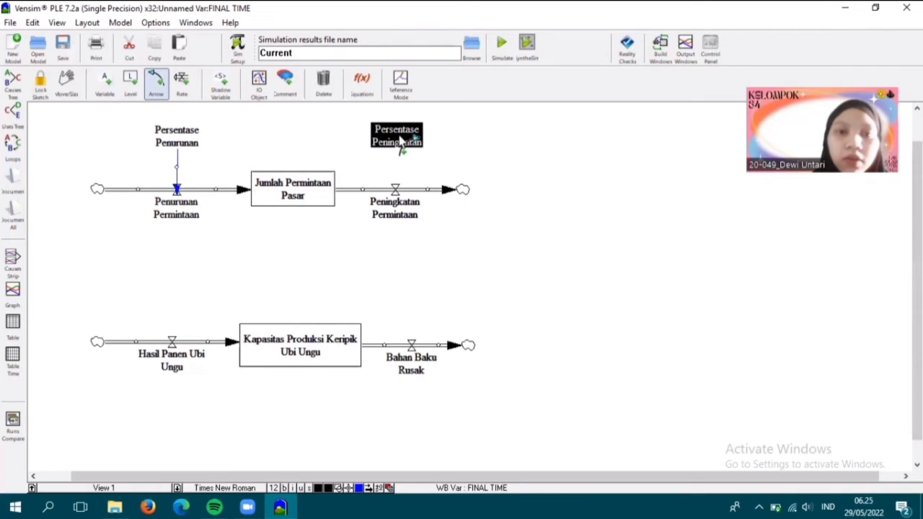
{"action": "left_click", "coordinate": [397, 201]}
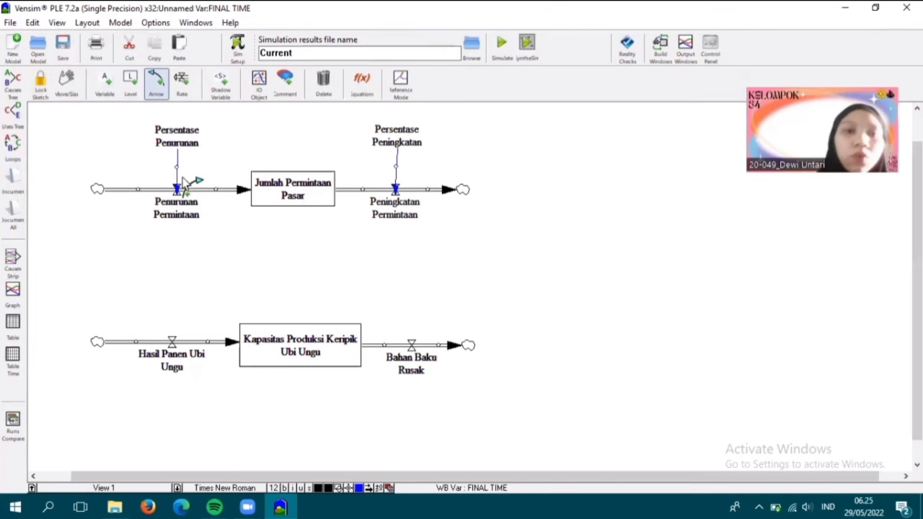
{"action": "left_click_drag", "start_coordinate": [180, 172], "coordinate": [147, 165]}
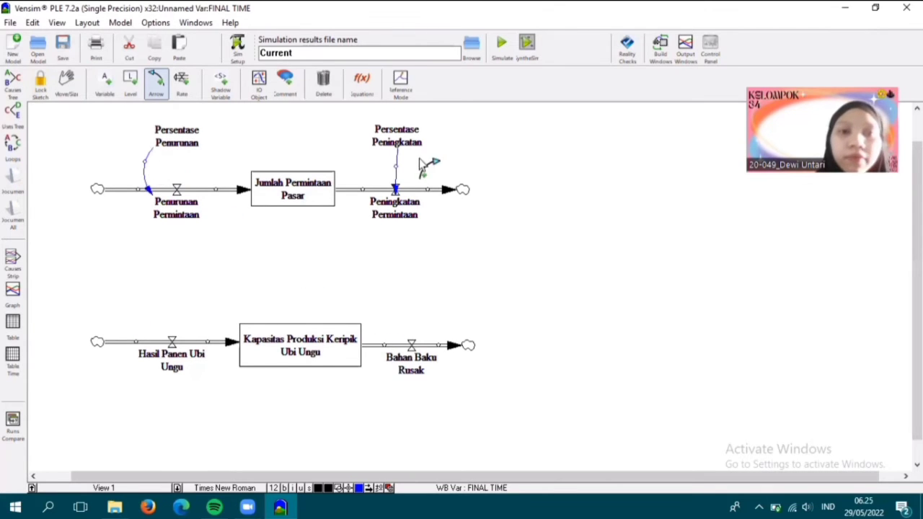
{"action": "left_click", "coordinate": [396, 167]}
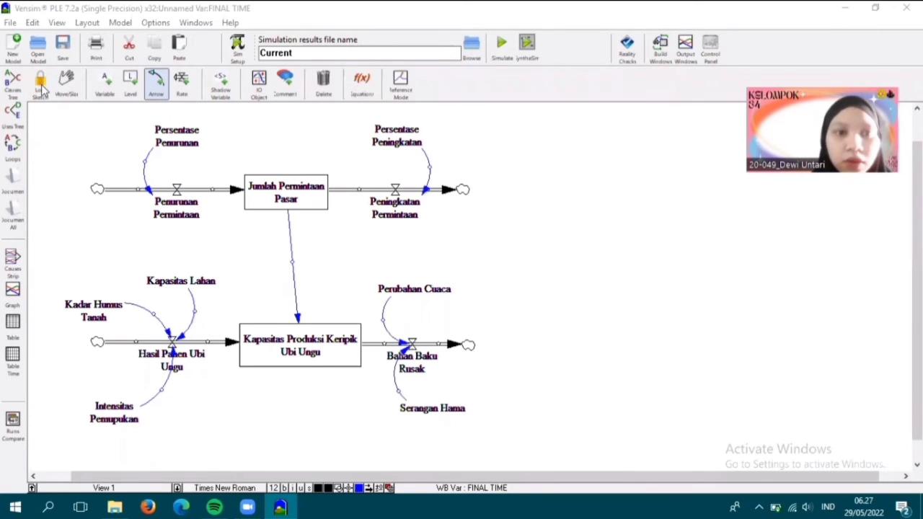
Lock the sketch, start equation editing and give Kadar Humus Tanah the units ton and the group .Control.
{"action": "left_click", "coordinate": [41, 87]}
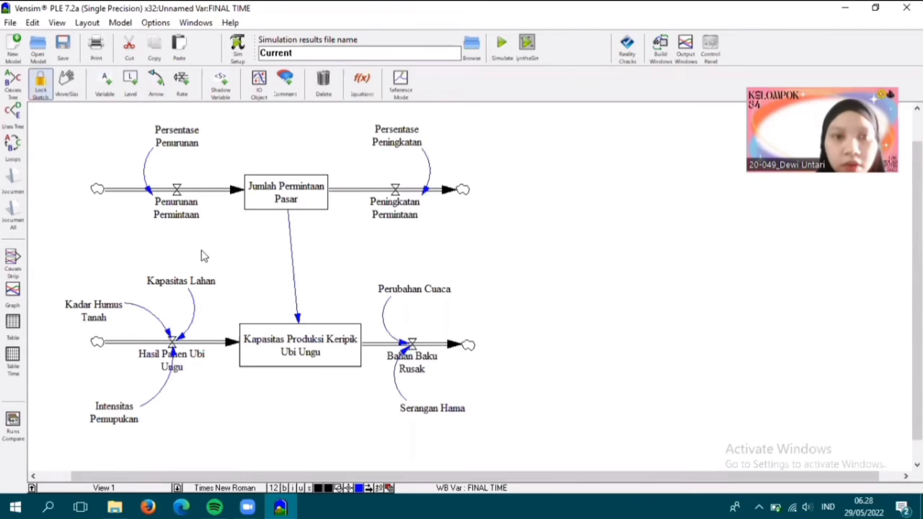
{"action": "left_click", "coordinate": [362, 85]}
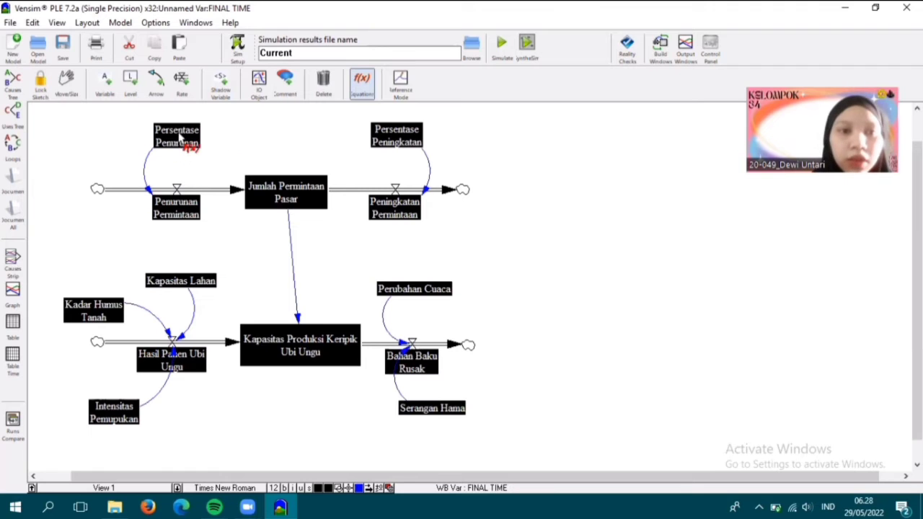
{"action": "left_click", "coordinate": [87, 310]}
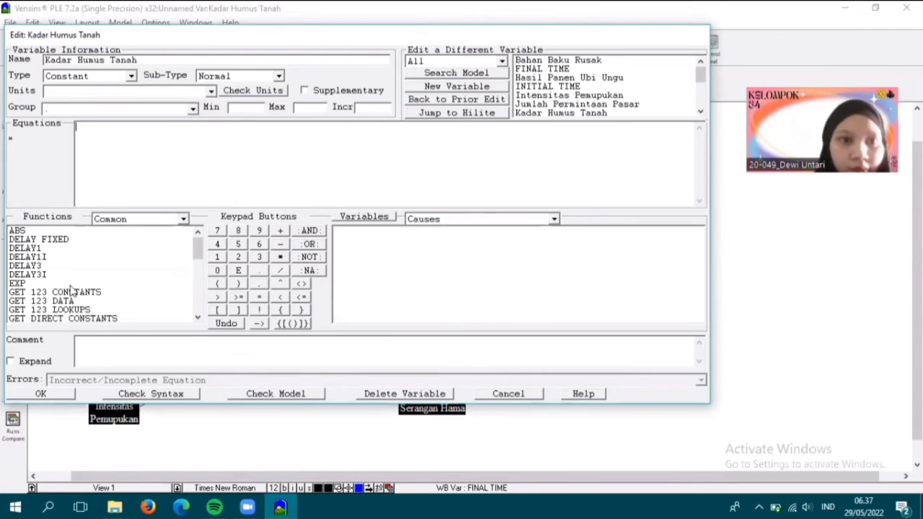
{"action": "left_click", "coordinate": [210, 92]}
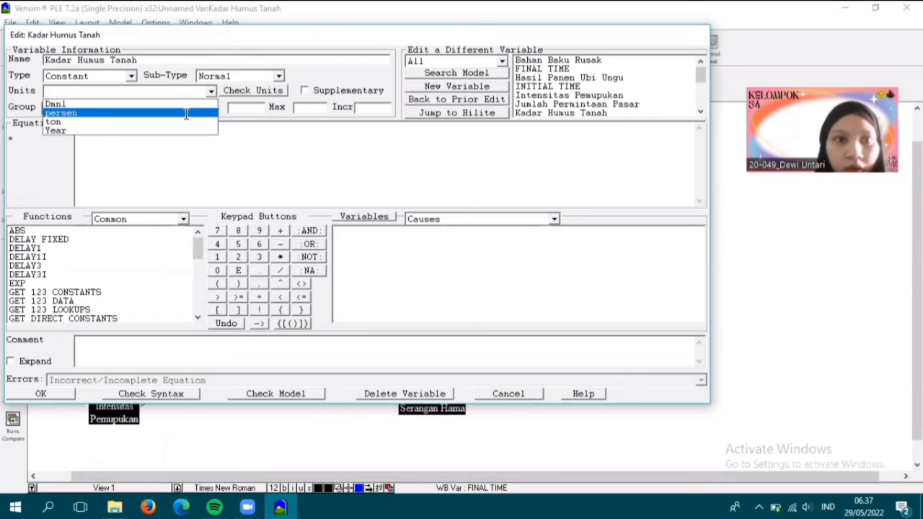
{"action": "left_click", "coordinate": [185, 121]}
{"action": "left_click", "coordinate": [193, 109]}
{"action": "left_click", "coordinate": [155, 123]}
{"action": "left_click", "coordinate": [137, 130]}
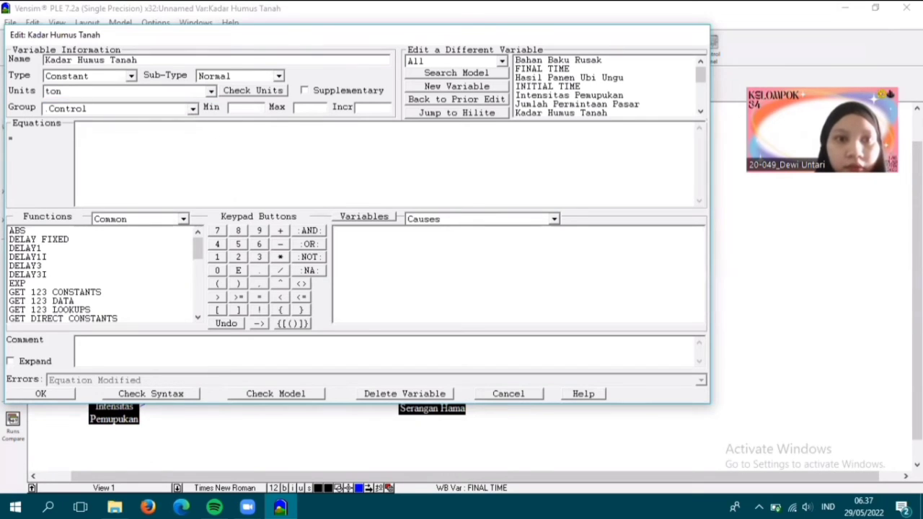
Enter 0.3*2000 as the equation of Kadar Humus Tanah and accept it.
{"action": "left_click", "coordinate": [281, 256]}
{"action": "type", "text": "200"}
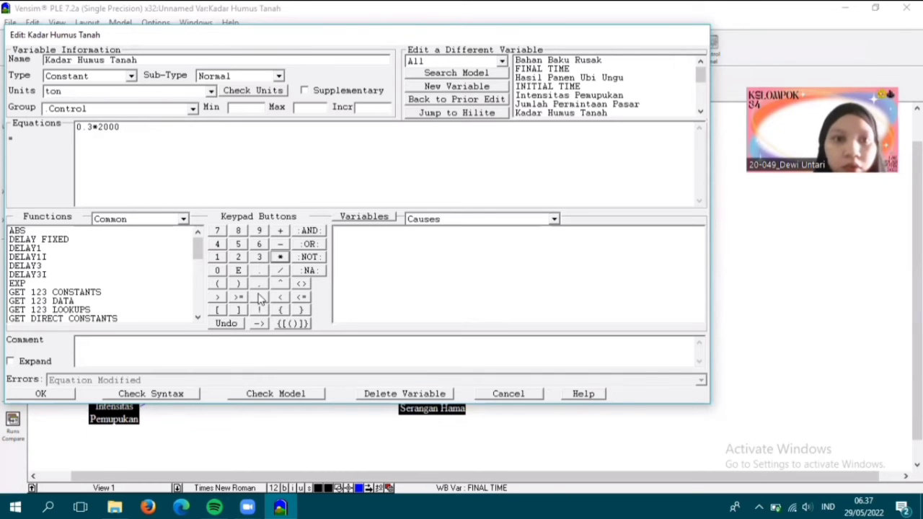
{"action": "type", "text": "0"}
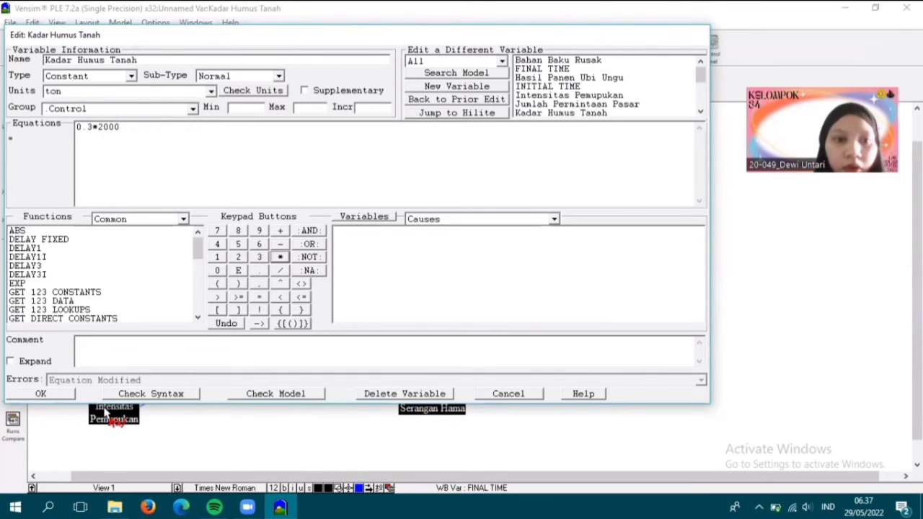
{"action": "key", "text": "Return"}
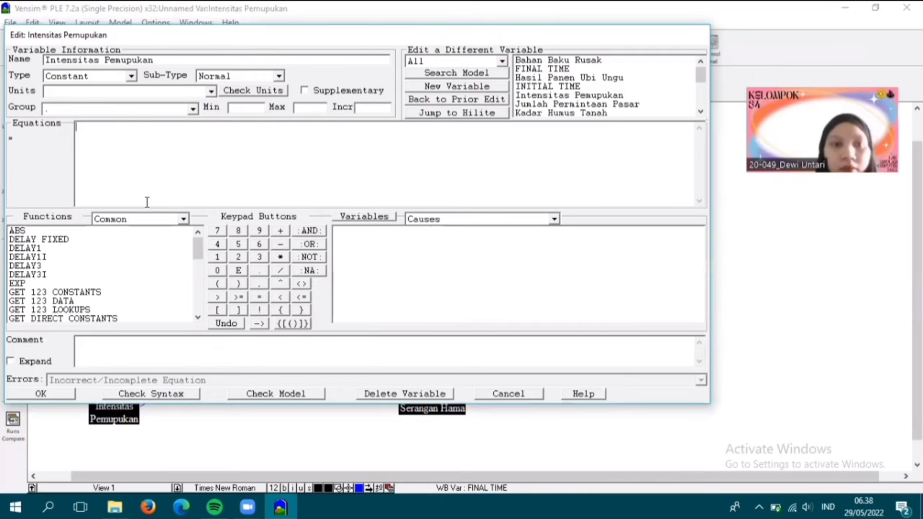
Define Intensitas Pemupukan with units ton, group .Control and the equation 0.1*1000.
{"action": "left_click", "coordinate": [211, 94]}
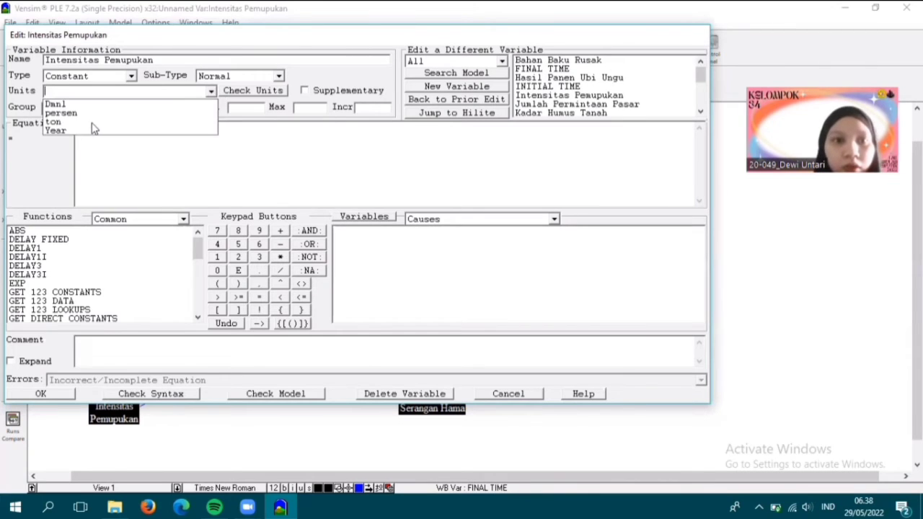
{"action": "left_click", "coordinate": [180, 113]}
{"action": "left_click", "coordinate": [192, 109]}
{"action": "left_click", "coordinate": [86, 130]}
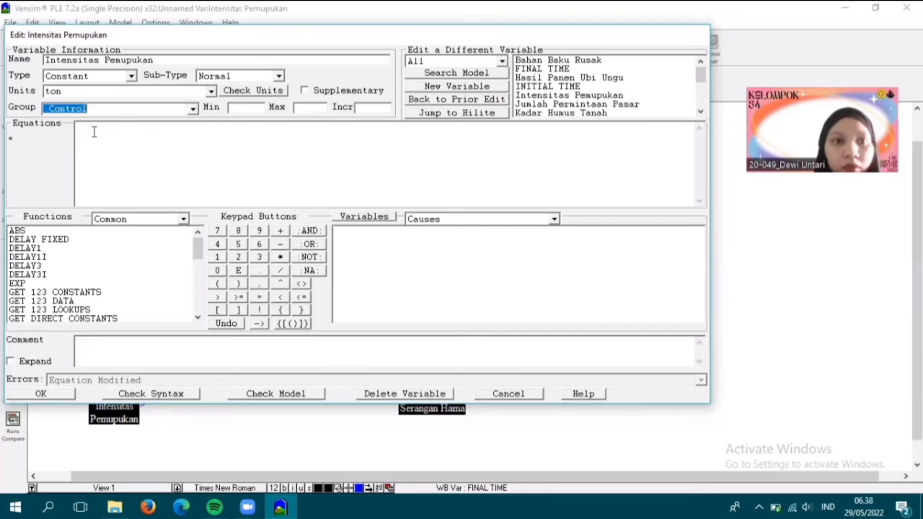
{"action": "left_click", "coordinate": [104, 137]}
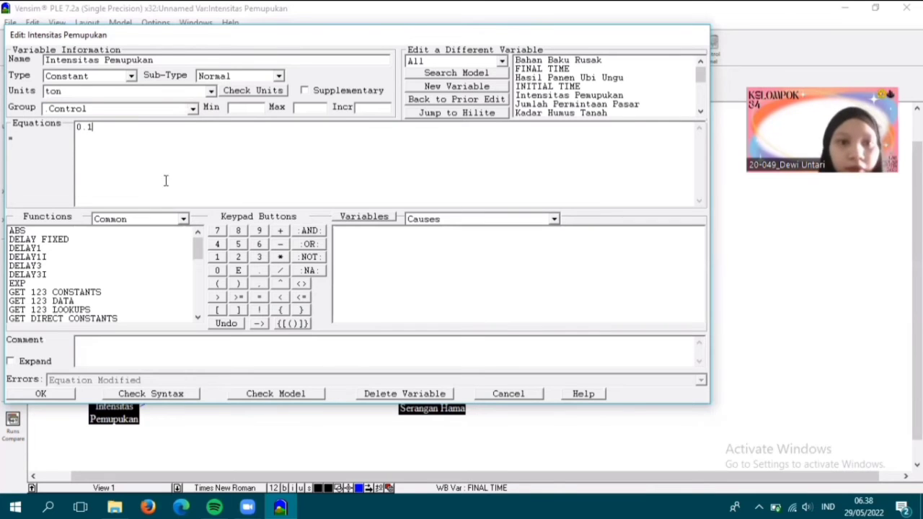
{"action": "type", "text": "0.1"}
{"action": "left_click", "coordinate": [281, 257]}
{"action": "type", "text": "1000"}
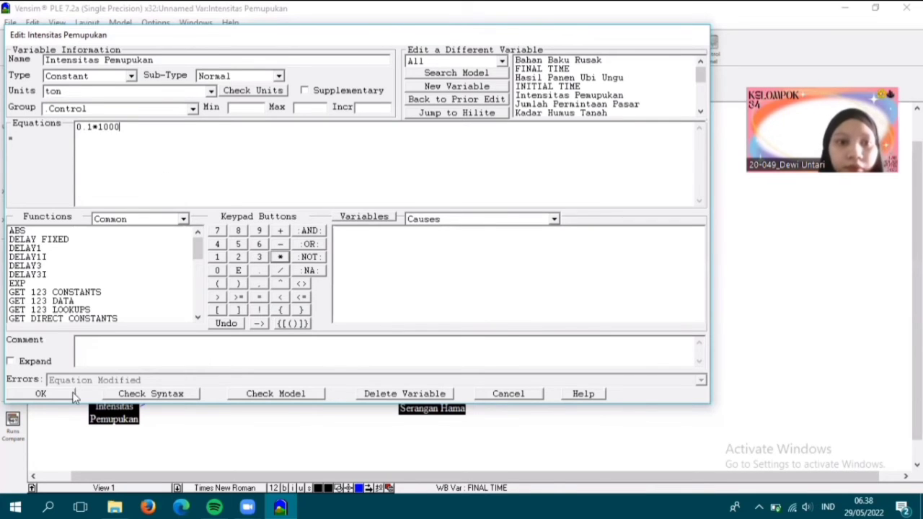
{"action": "left_click", "coordinate": [42, 394]}
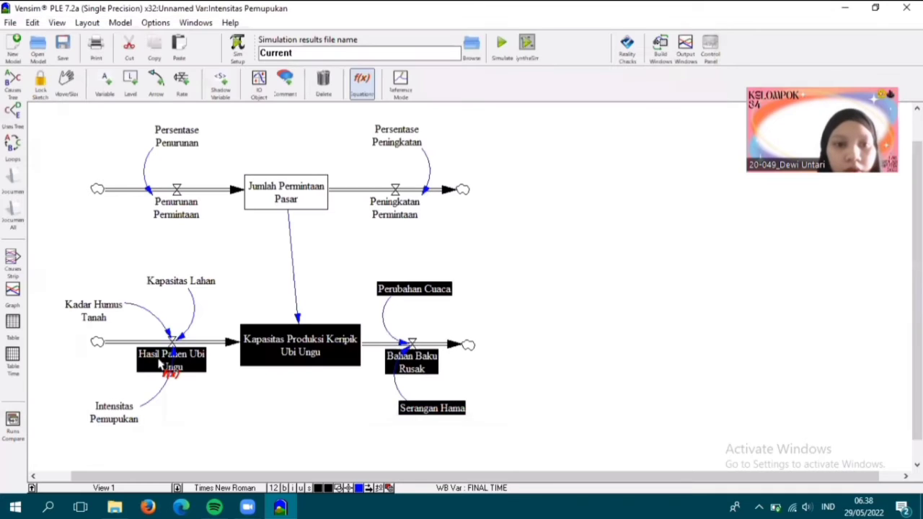
Set the units of the Hasil Panen Ubi Ungu rate to ton and its group to .Control.
{"action": "left_click", "coordinate": [160, 364]}
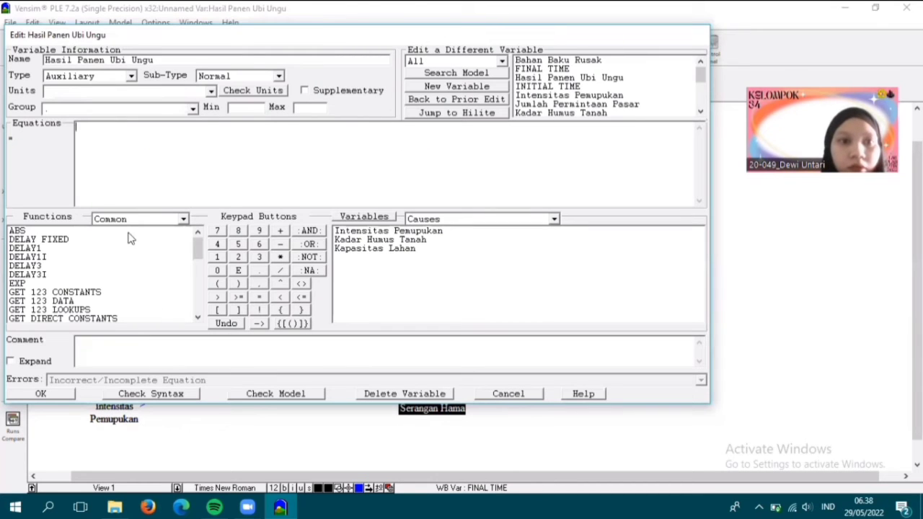
{"action": "left_click", "coordinate": [212, 91]}
{"action": "left_click", "coordinate": [194, 115]}
{"action": "left_click", "coordinate": [193, 110]}
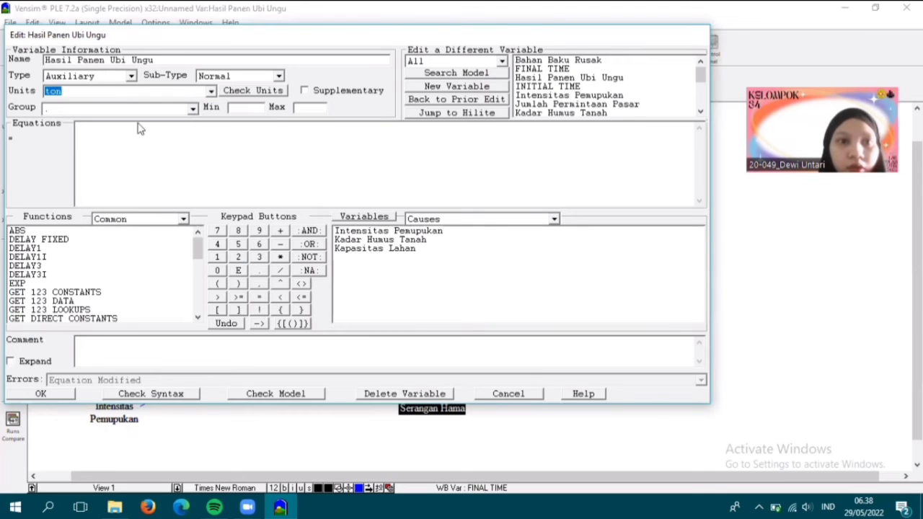
{"action": "left_click", "coordinate": [136, 129]}
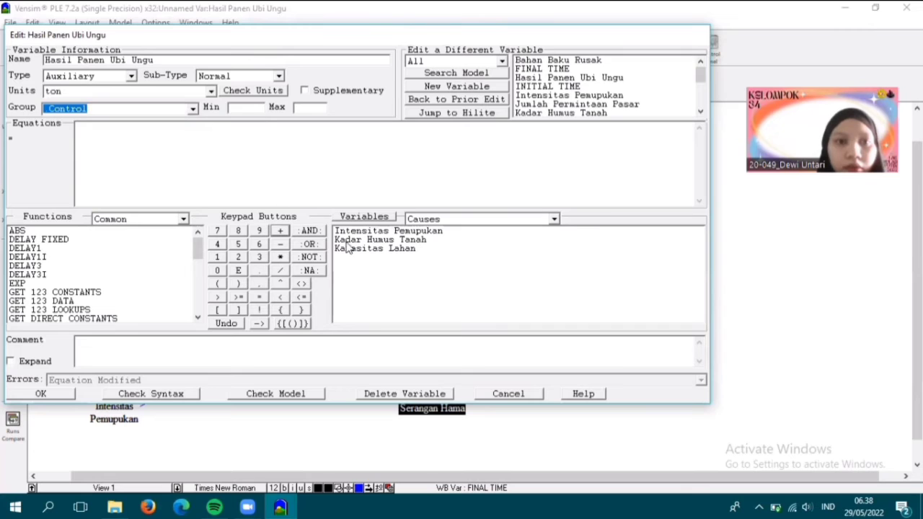
Enter Kapasitas Lahan+Kadar Humus Tanah+Intensitas Pemupukan as the equation of Hasil Panen Ubi Ungu and accept it.
{"action": "left_click", "coordinate": [375, 248]}
{"action": "left_click", "coordinate": [280, 230]}
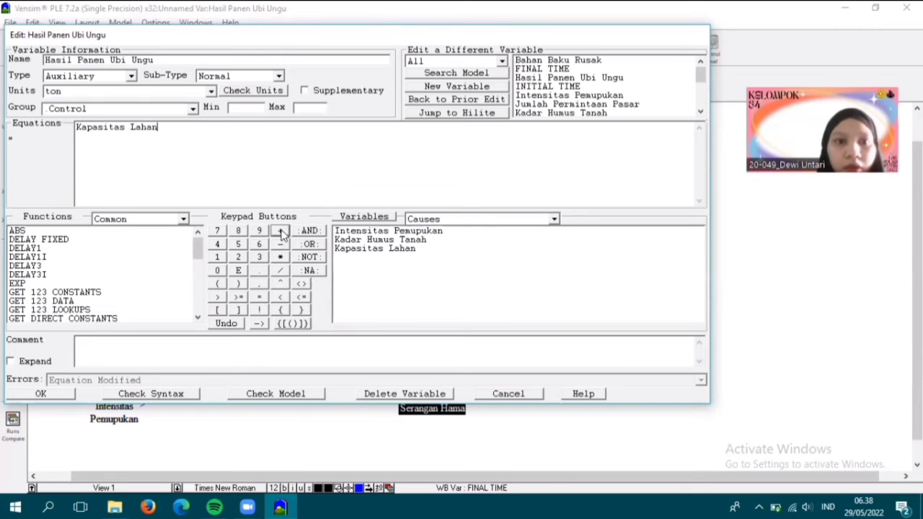
{"action": "left_click", "coordinate": [359, 240]}
{"action": "type", "text": "+"}
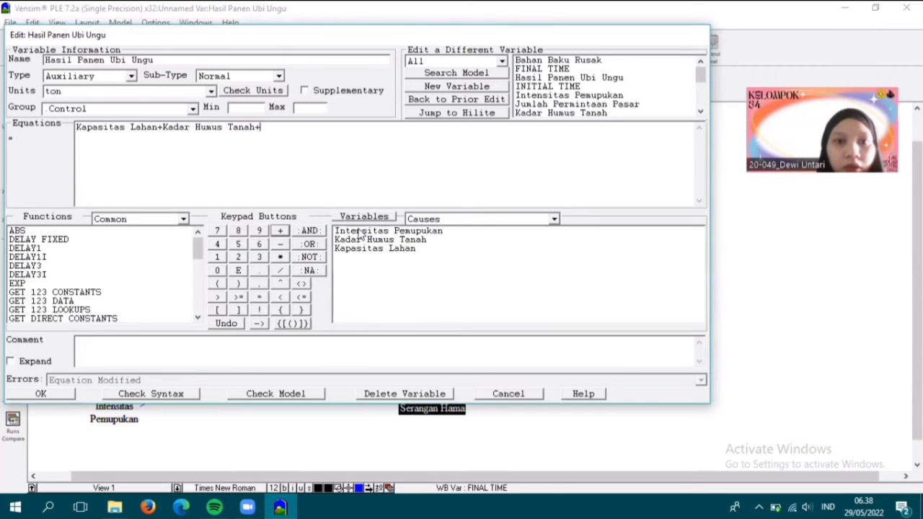
{"action": "left_click", "coordinate": [361, 231]}
{"action": "left_click", "coordinate": [54, 395]}
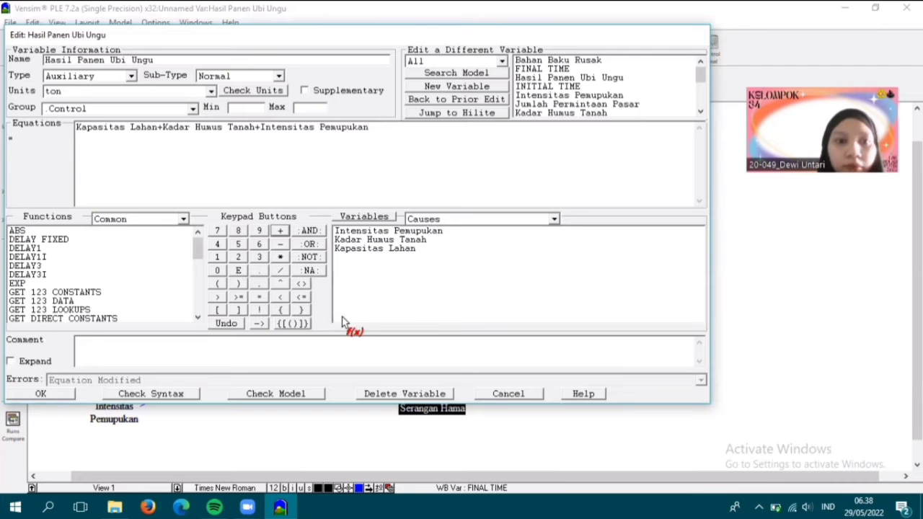
Set the units of Perubahan Cuaca to ton and its group to .Control, declining the automated backup save.
{"action": "left_click", "coordinate": [427, 290]}
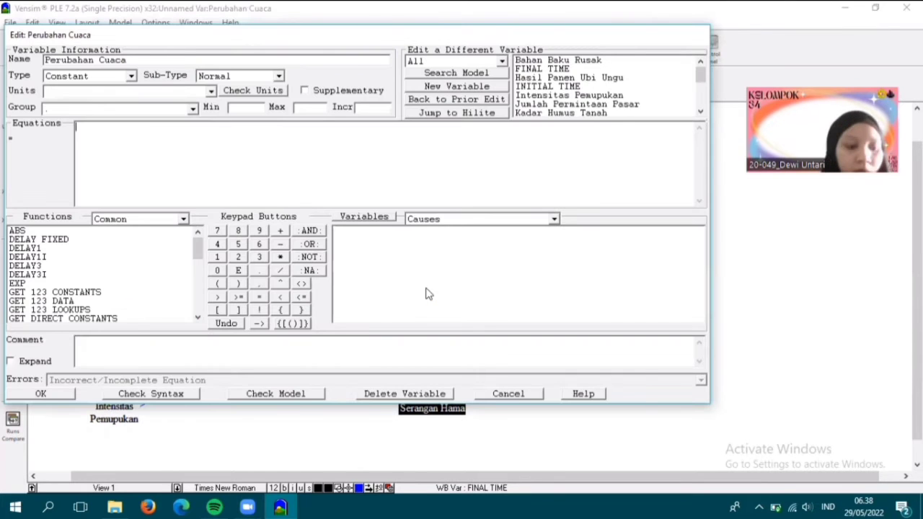
{"action": "left_click", "coordinate": [209, 93]}
{"action": "left_click", "coordinate": [556, 303]}
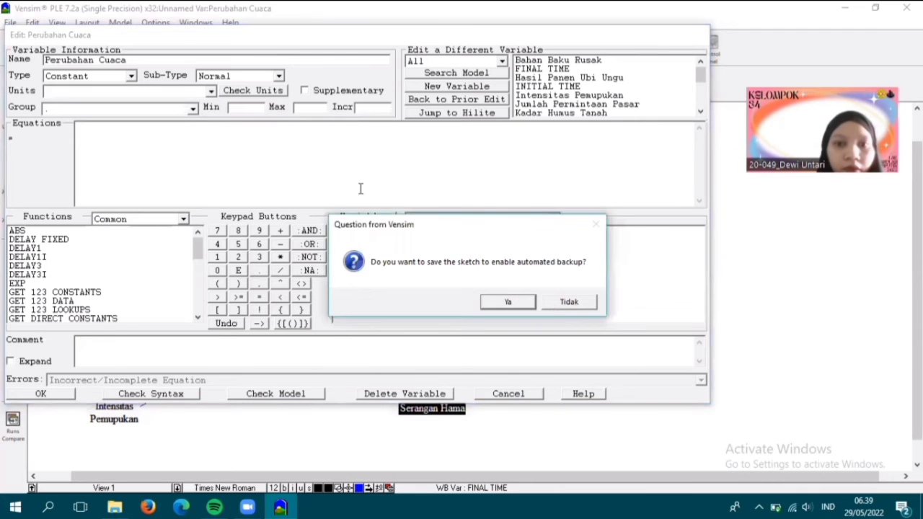
{"action": "left_click", "coordinate": [212, 92]}
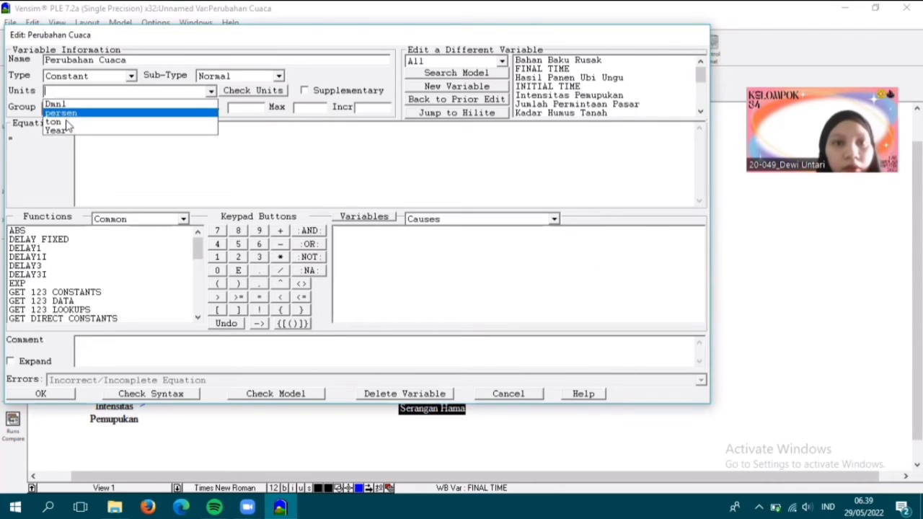
{"action": "left_click", "coordinate": [70, 123]}
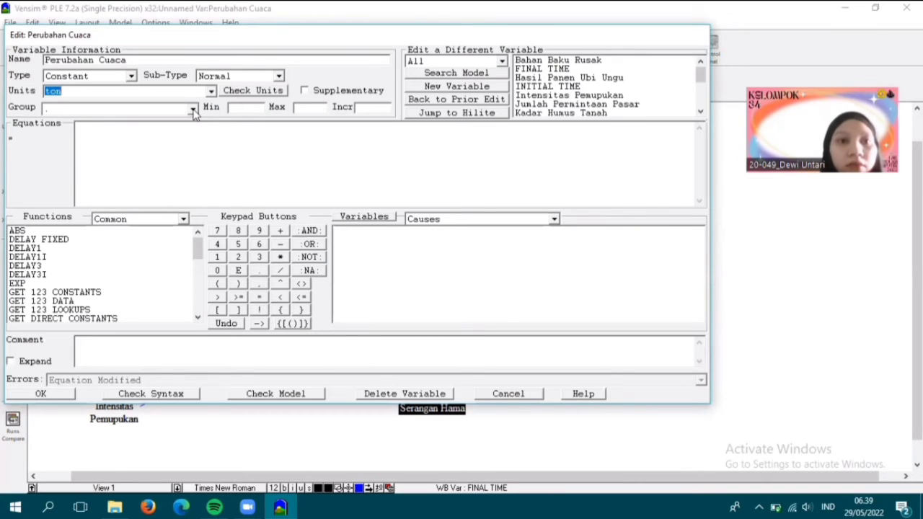
{"action": "left_click", "coordinate": [193, 109]}
{"action": "left_click", "coordinate": [114, 130]}
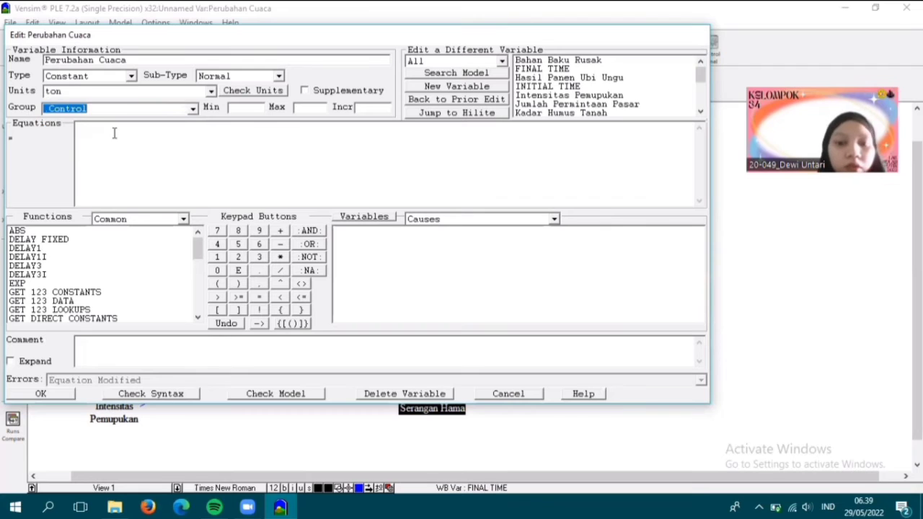
Enter 0.4*250 as the equation of Perubahan Cuaca and accept it.
{"action": "left_click", "coordinate": [114, 133]}
{"action": "type", "text": "0.4"}
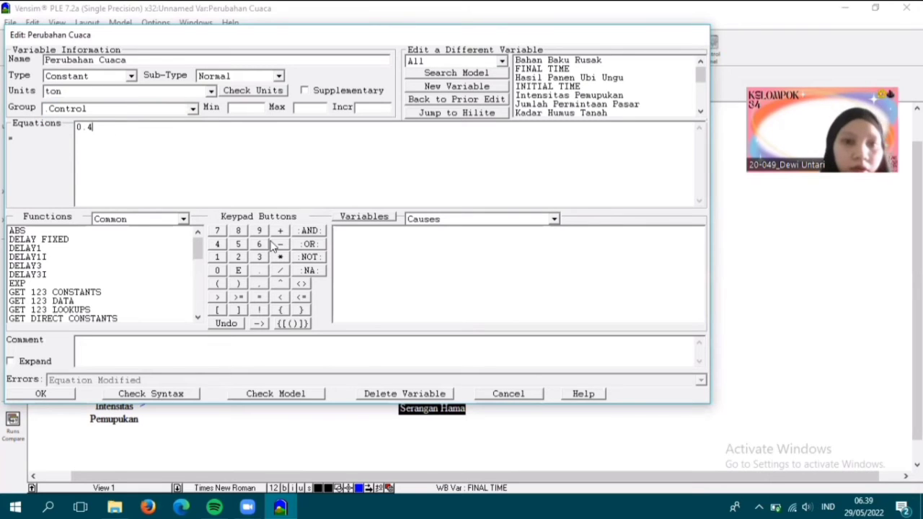
{"action": "left_click", "coordinate": [280, 257]}
{"action": "type", "text": "250"}
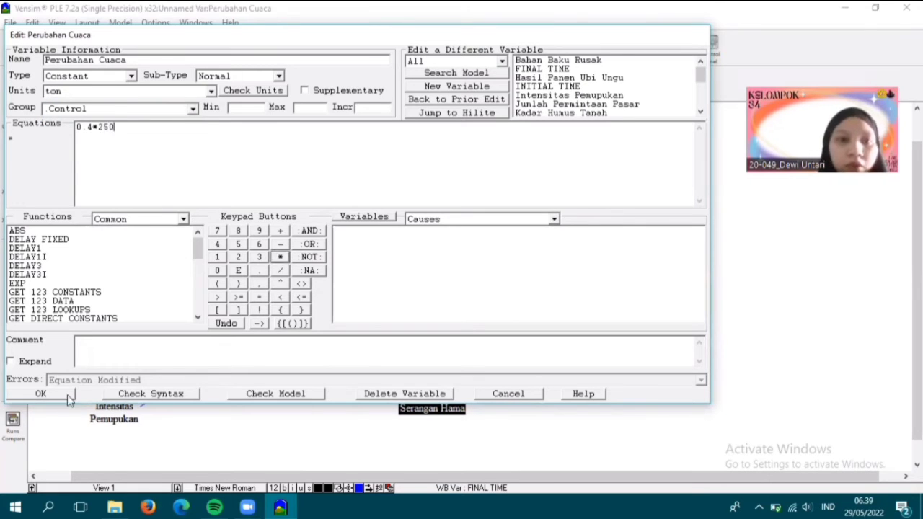
{"action": "left_click", "coordinate": [41, 393]}
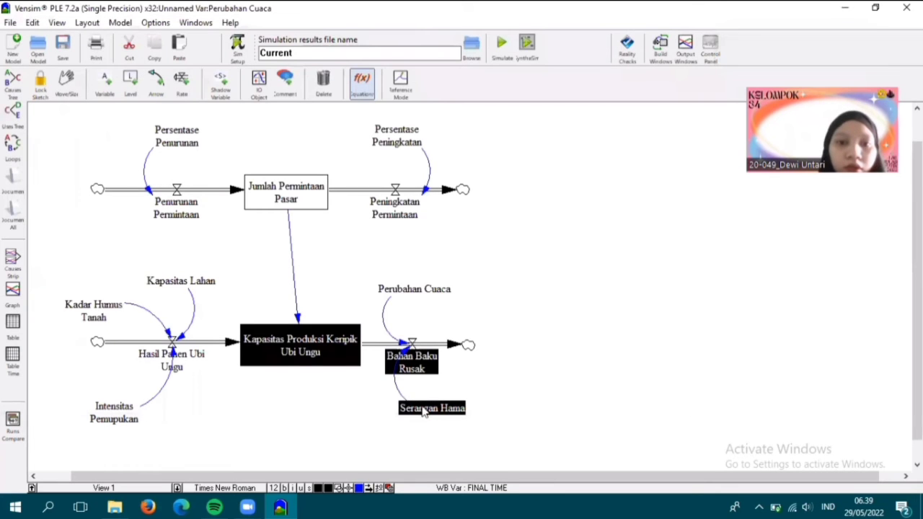
Set the units of Serangan Hama to ton and its group to .Control.
{"action": "left_click", "coordinate": [424, 409]}
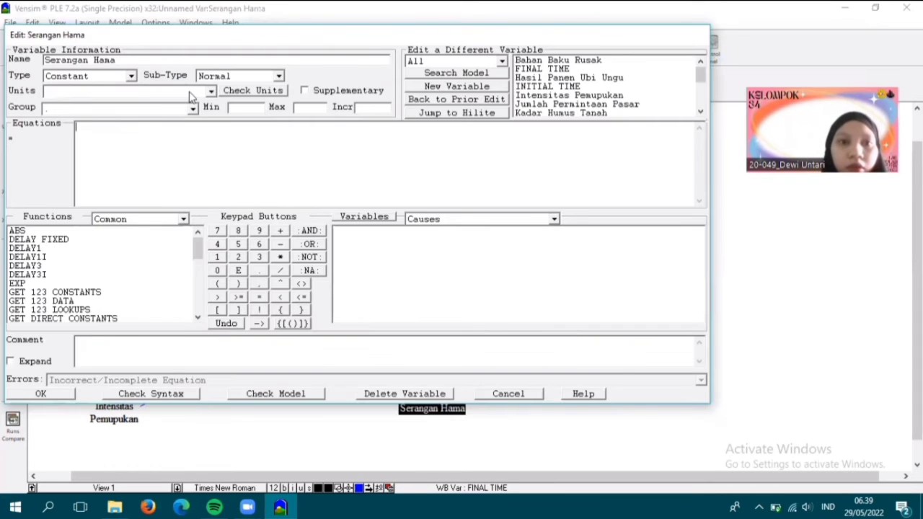
{"action": "left_click", "coordinate": [211, 91]}
{"action": "left_click", "coordinate": [185, 114]}
{"action": "left_click", "coordinate": [193, 108]}
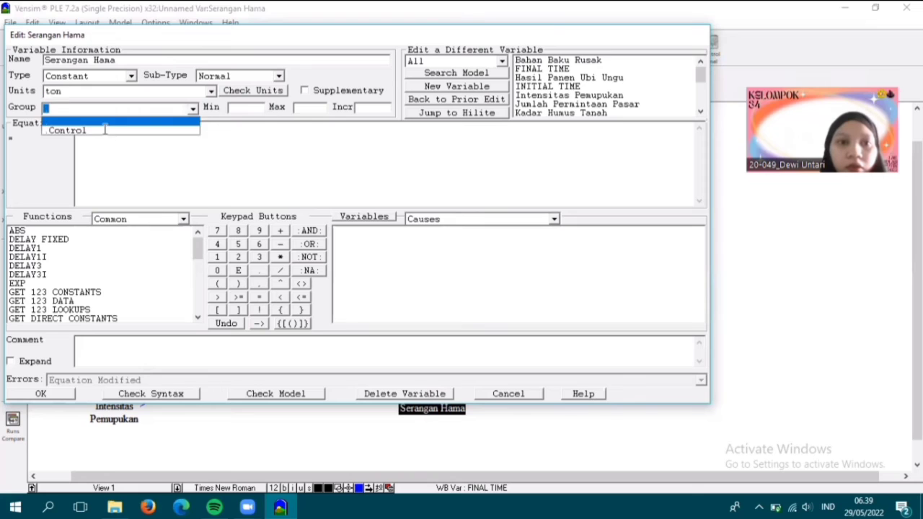
{"action": "left_click", "coordinate": [115, 130]}
Enter 0.6*250 as the equation of Serangan Hama and accept it.
{"action": "left_click", "coordinate": [115, 131]}
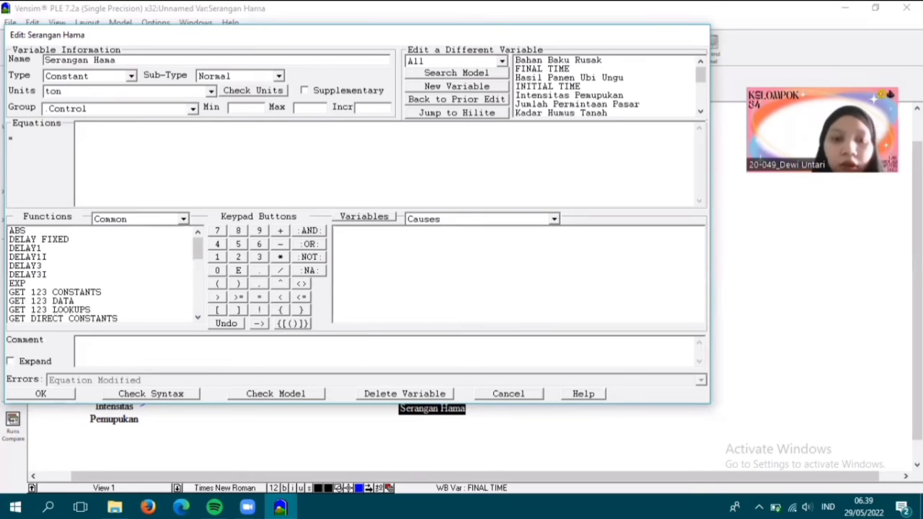
{"action": "left_click", "coordinate": [280, 258]}
{"action": "type", "text": "250"}
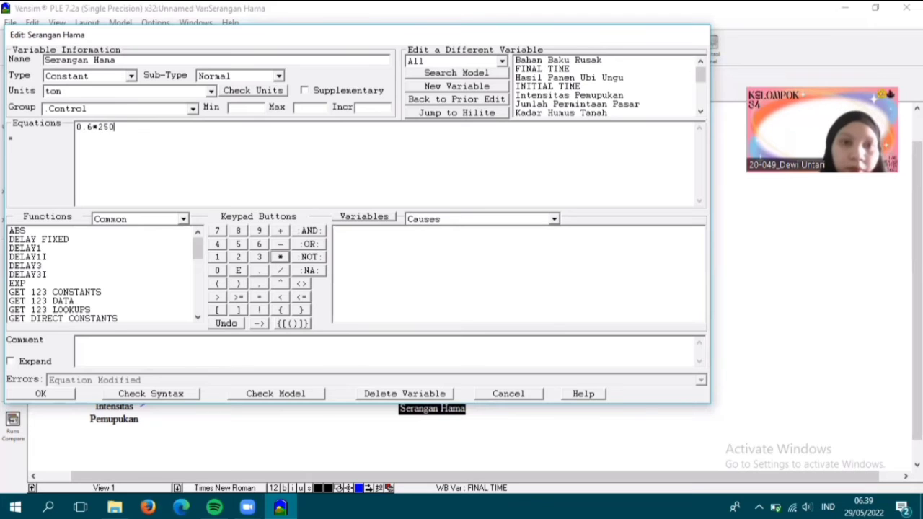
{"action": "left_click", "coordinate": [41, 394]}
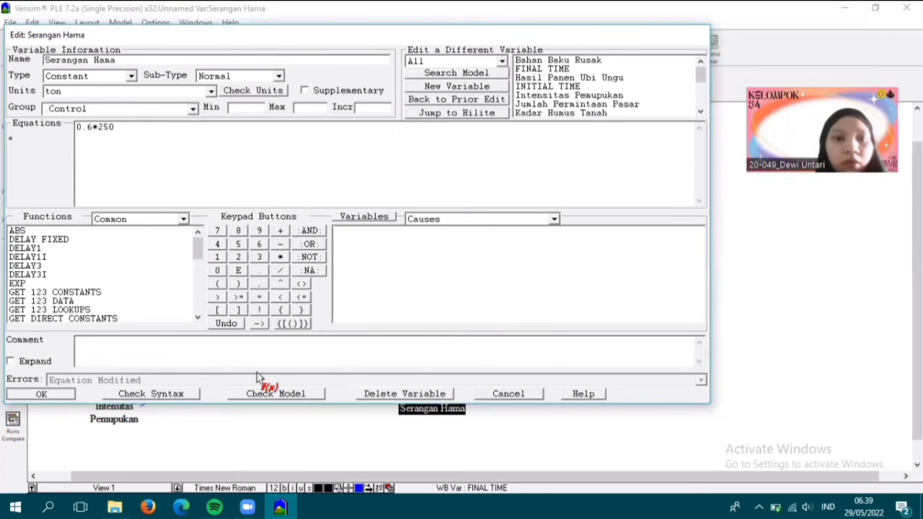
Set the units of the Bahan Baku Rusak rate to ton and its group to .Control.
{"action": "left_click", "coordinate": [408, 369]}
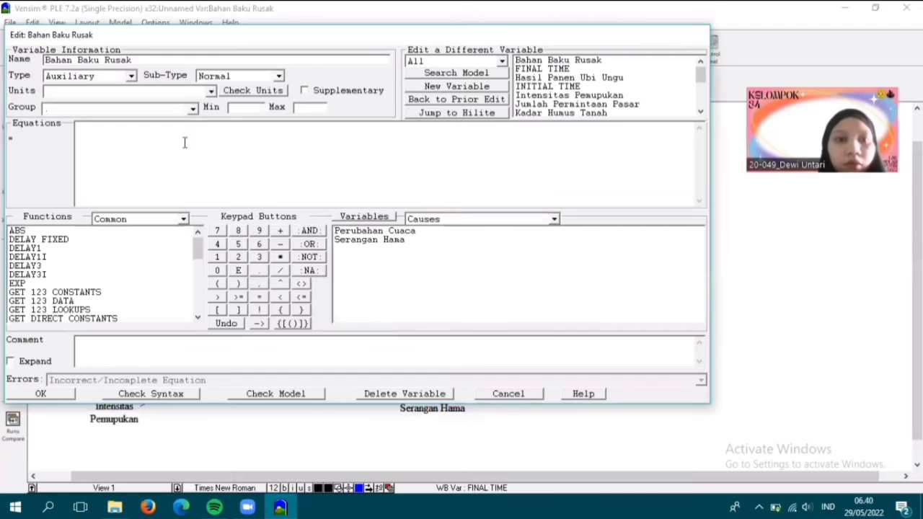
{"action": "left_click", "coordinate": [212, 91]}
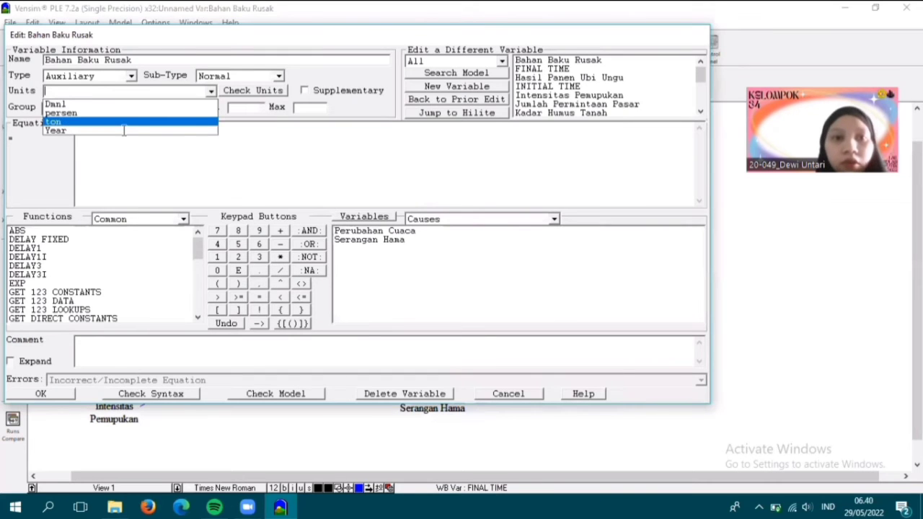
{"action": "left_click", "coordinate": [196, 121]}
{"action": "left_click", "coordinate": [192, 108]}
{"action": "left_click", "coordinate": [101, 128]}
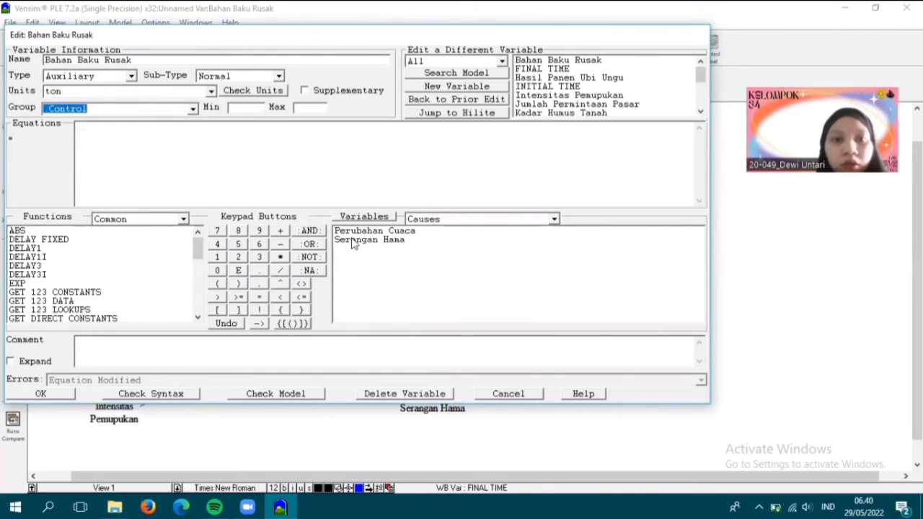
Enter Perubahan Cuaca+Serangan Hama as the equation of Bahan Baku Rusak and accept it.
{"action": "left_click", "coordinate": [346, 232]}
{"action": "left_click", "coordinate": [280, 230]}
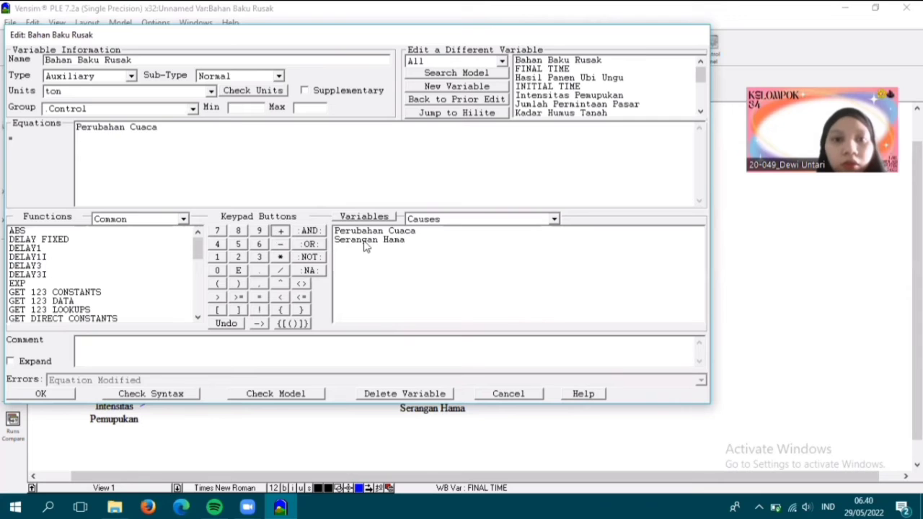
{"action": "left_click", "coordinate": [369, 240]}
{"action": "left_click", "coordinate": [52, 397]}
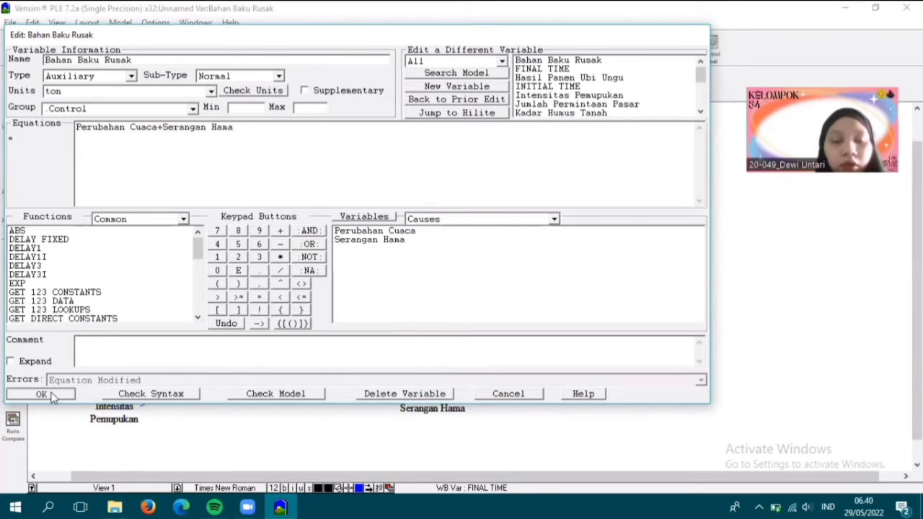
Give the Kapasitas Produksi Keripik Ubi Ungu level an initial value of 4000 and clear its default equation.
{"action": "left_click", "coordinate": [299, 349]}
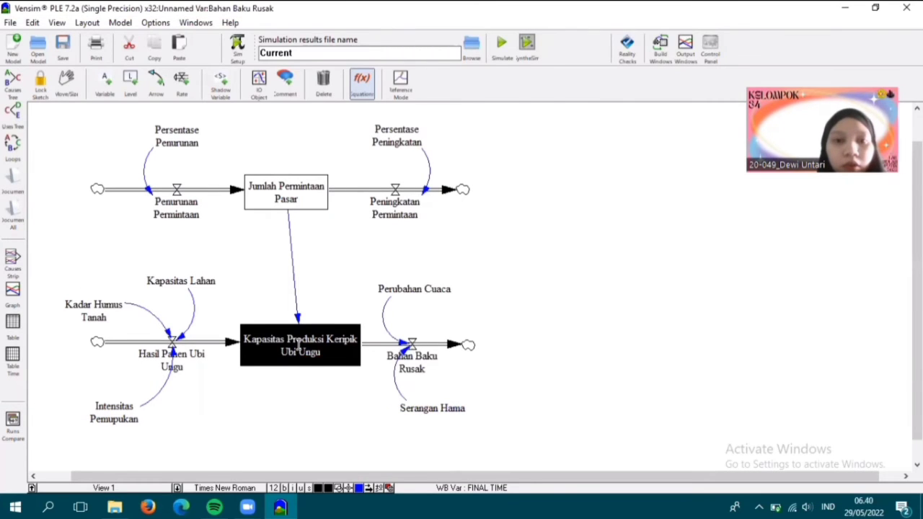
{"action": "type", "text": "4000"}
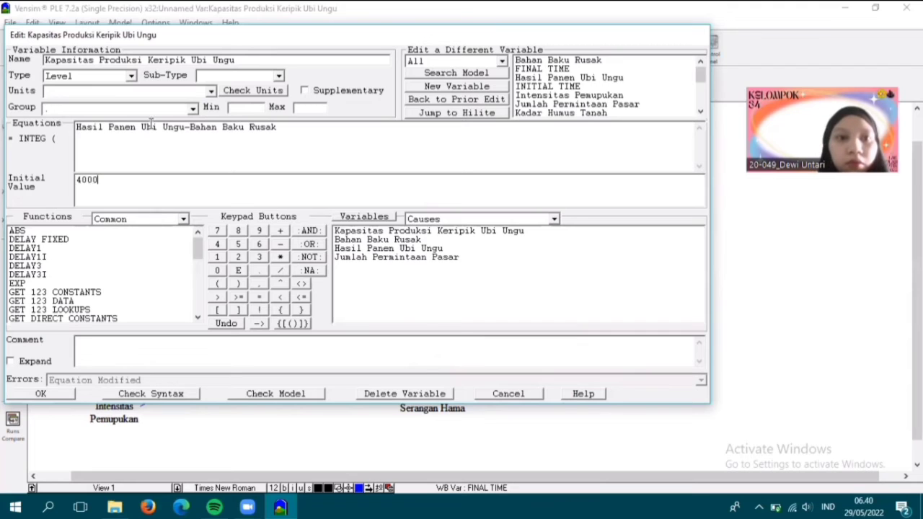
{"action": "left_click", "coordinate": [285, 128]}
{"action": "key", "text": "BackSpace"}
{"action": "key", "text": "BackSpace"}
{"action": "key", "text": "BackSpace"}
{"action": "key", "text": "BackSpace"}
{"action": "key", "text": "BackSpace"}
{"action": "key", "text": "BackSpace"}
{"action": "key", "text": "BackSpace"}
{"action": "key", "text": "BackSpace"}
{"action": "key", "text": "BackSpace"}
{"action": "key", "text": "BackSpace"}
{"action": "key", "text": "BackSpace"}
{"action": "key", "text": "BackSpace"}
{"action": "key", "text": "BackSpace"}
{"action": "key", "text": "BackSpace"}
{"action": "key", "text": "BackSpace"}
{"action": "key", "text": "BackSpace"}
{"action": "key", "text": "BackSpace"}
{"action": "key", "text": "BackSpace"}
{"action": "key", "text": "BackSpace"}
{"action": "key", "text": "BackSpace"}
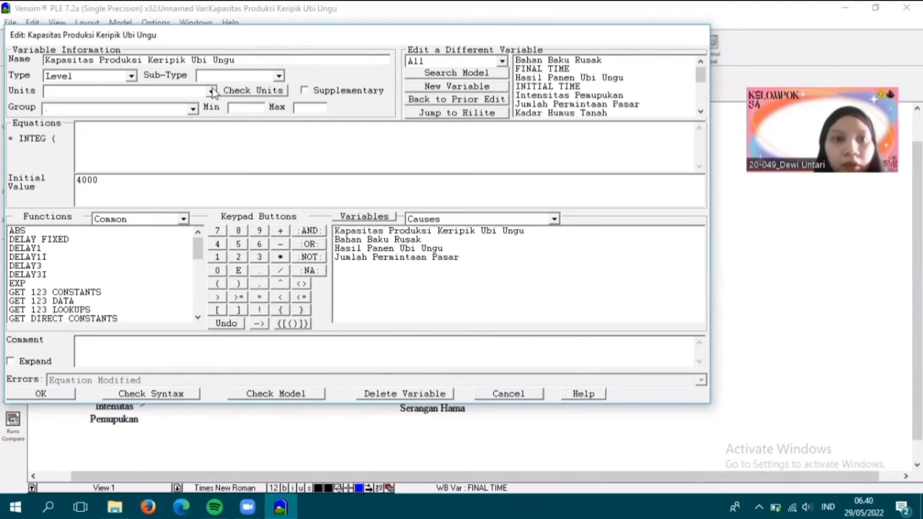
Set the units of Kapasitas Produksi Keripik Ubi Ungu to ton and its group to .Control.
{"action": "left_click", "coordinate": [213, 92]}
{"action": "left_click", "coordinate": [199, 114]}
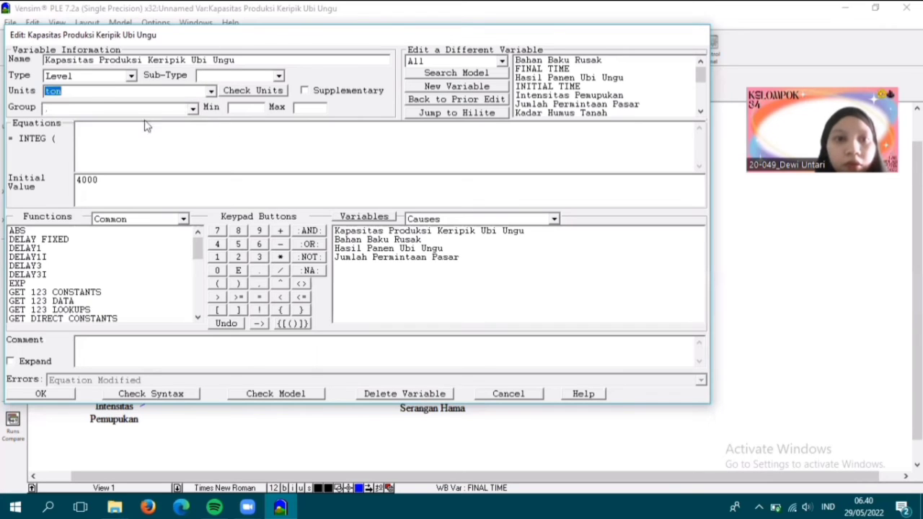
{"action": "left_click", "coordinate": [144, 109]}
{"action": "left_click", "coordinate": [126, 132]}
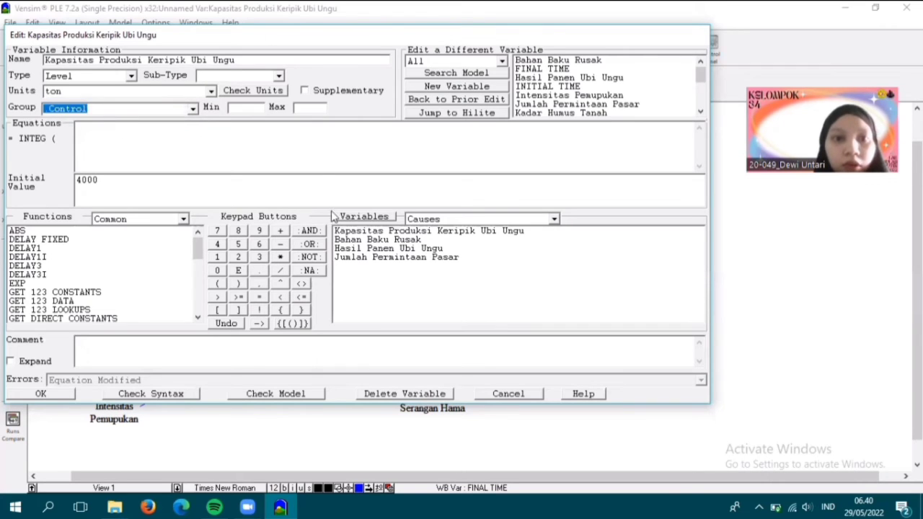
Enter Hasil Panen Ubi Ungu-Bahan Baku Rusak-Jumlah Permintaan Pasar as the level's equation and accept it.
{"action": "left_click", "coordinate": [343, 249]}
{"action": "left_click", "coordinate": [279, 244]}
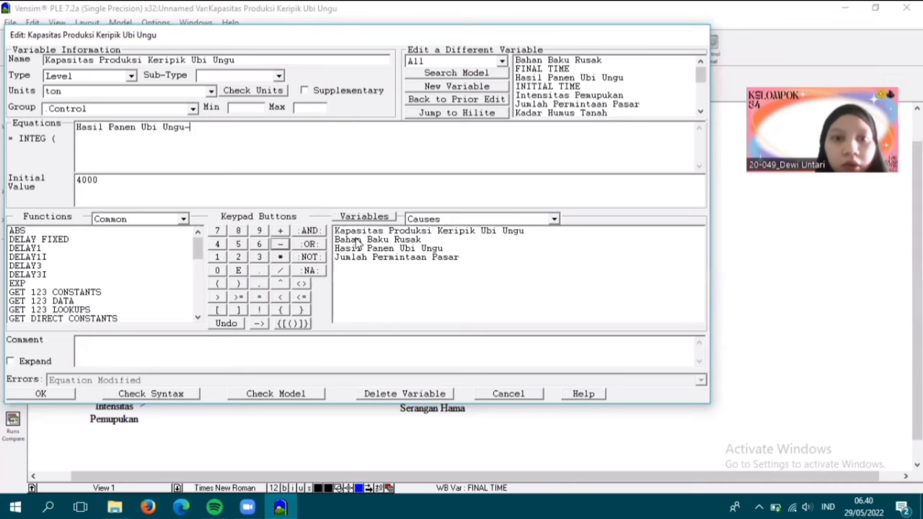
{"action": "left_click", "coordinate": [356, 240]}
{"action": "left_click", "coordinate": [279, 243]}
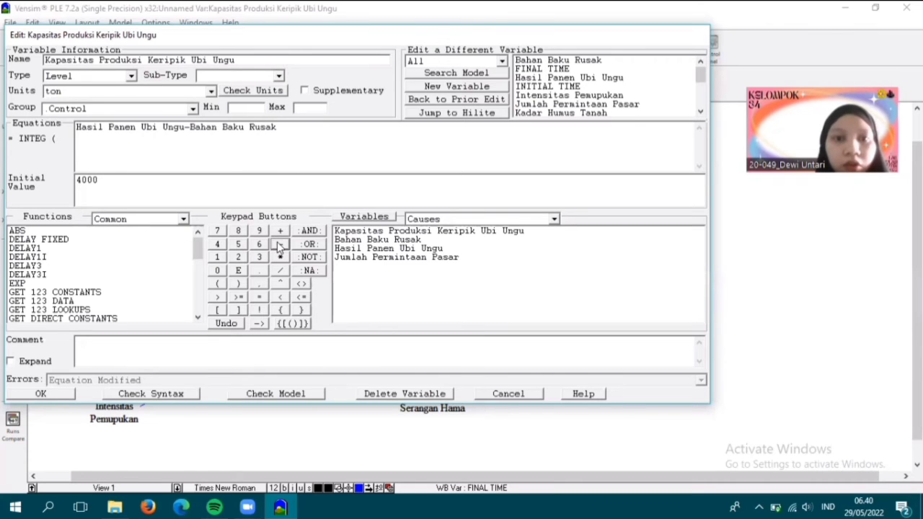
{"action": "left_click", "coordinate": [361, 257]}
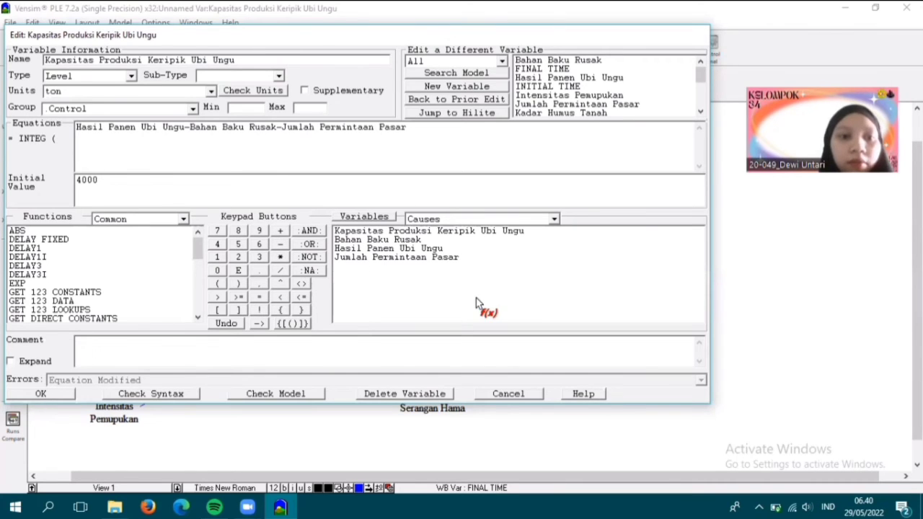
{"action": "key", "text": "Return"}
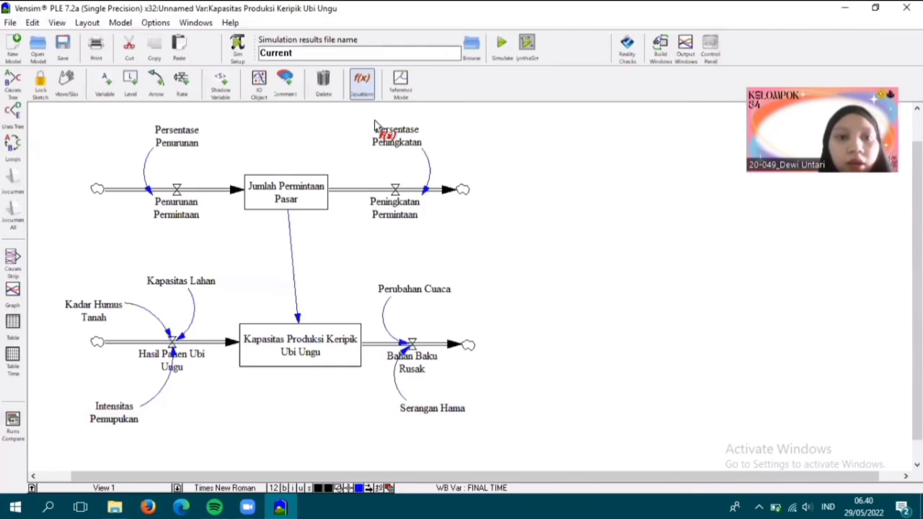
Save the model with its sketch locked and run the simulation, overwriting the existing Current dataset.
{"action": "left_click", "coordinate": [40, 85]}
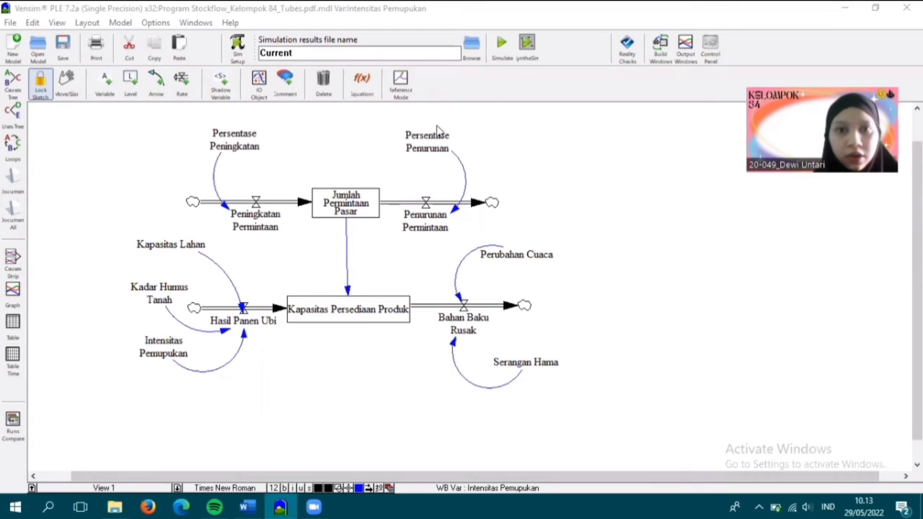
{"action": "left_click", "coordinate": [63, 56]}
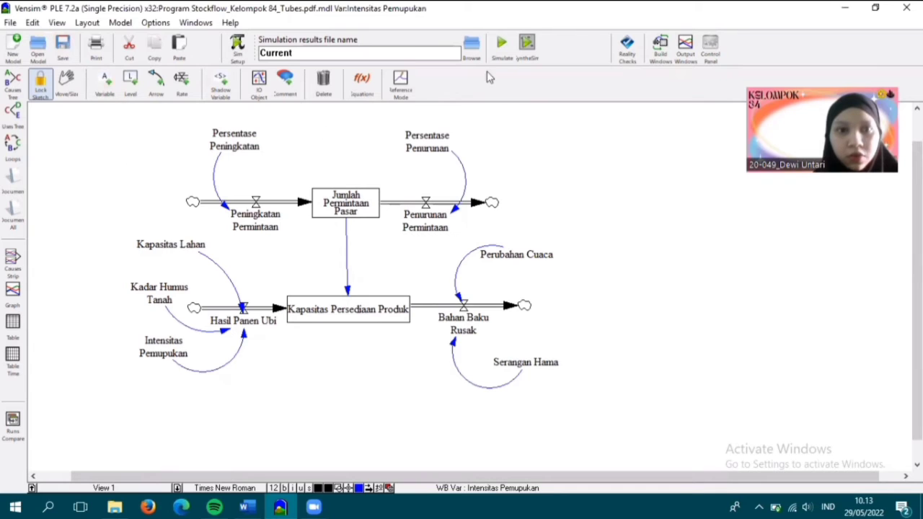
{"action": "left_click", "coordinate": [502, 45]}
{"action": "left_click", "coordinate": [502, 45]}
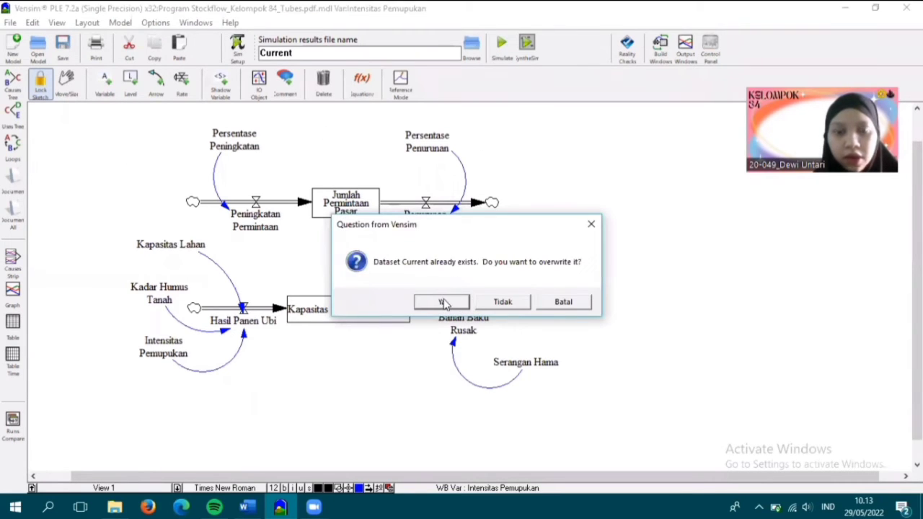
{"action": "left_click", "coordinate": [443, 302]}
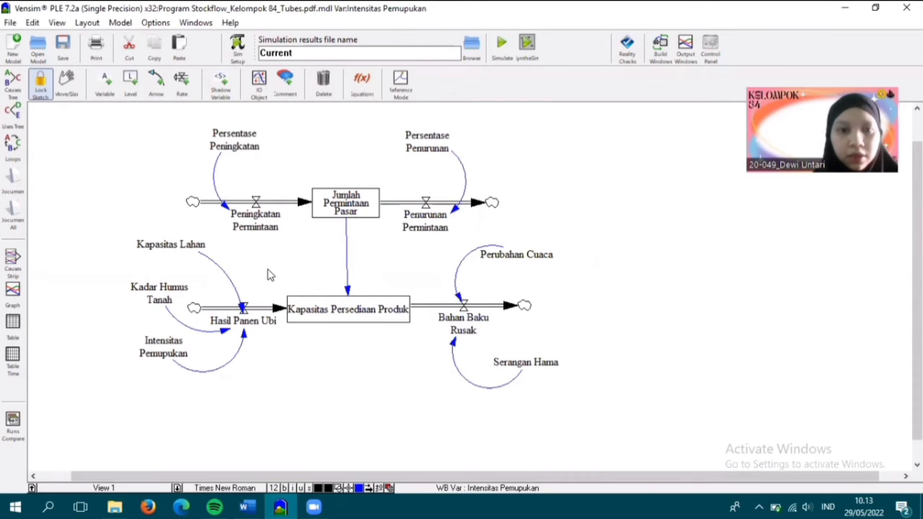
Select the entire stock-and-flow diagram, examine the graph of all selected variables for 2017–2019, and close it.
{"action": "key", "text": "ctrl+a"}
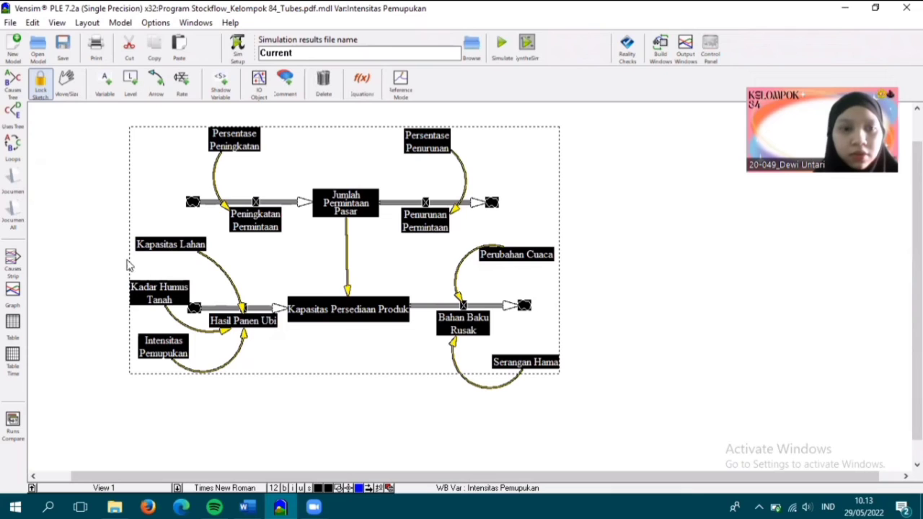
{"action": "left_click", "coordinate": [12, 291]}
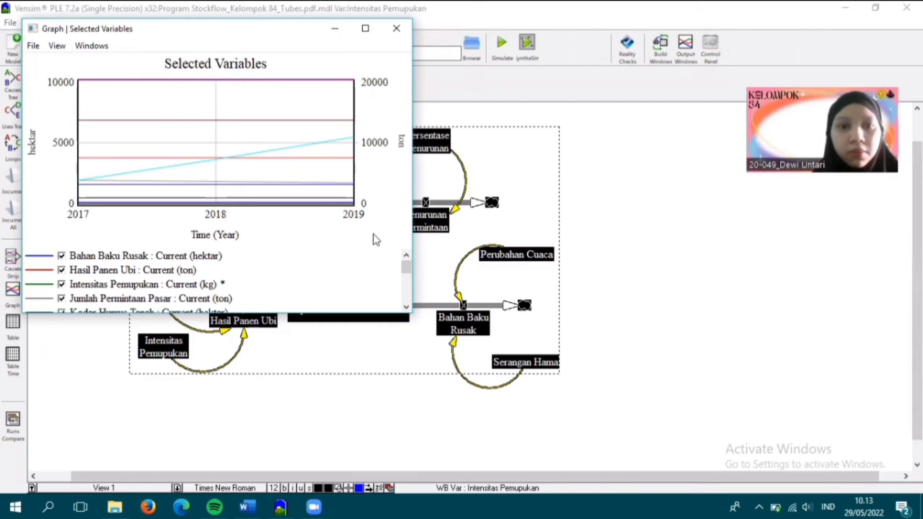
{"action": "left_click_drag", "start_coordinate": [371, 28], "coordinate": [507, 102]}
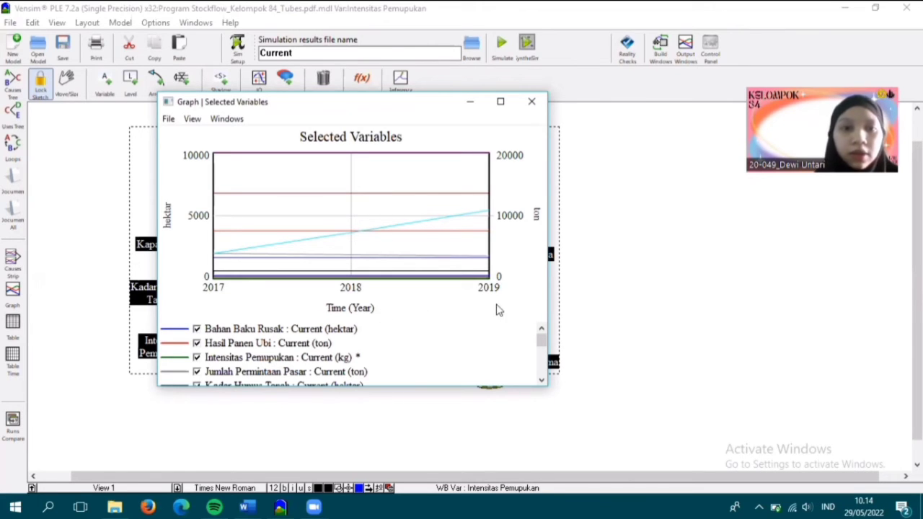
{"action": "left_click", "coordinate": [532, 105]}
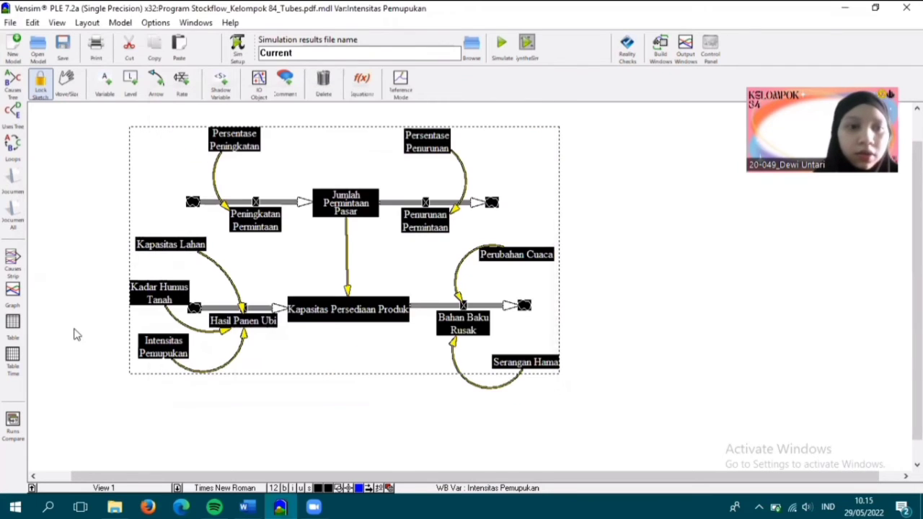
Examine the table of all selected variables for 2017–2019, close it and clear the diagram selection.
{"action": "left_click", "coordinate": [12, 328]}
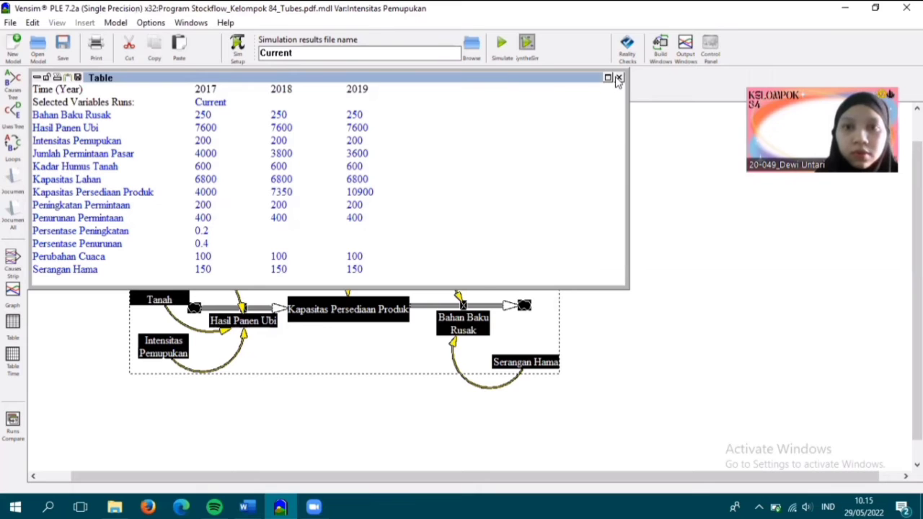
{"action": "left_click", "coordinate": [631, 234]}
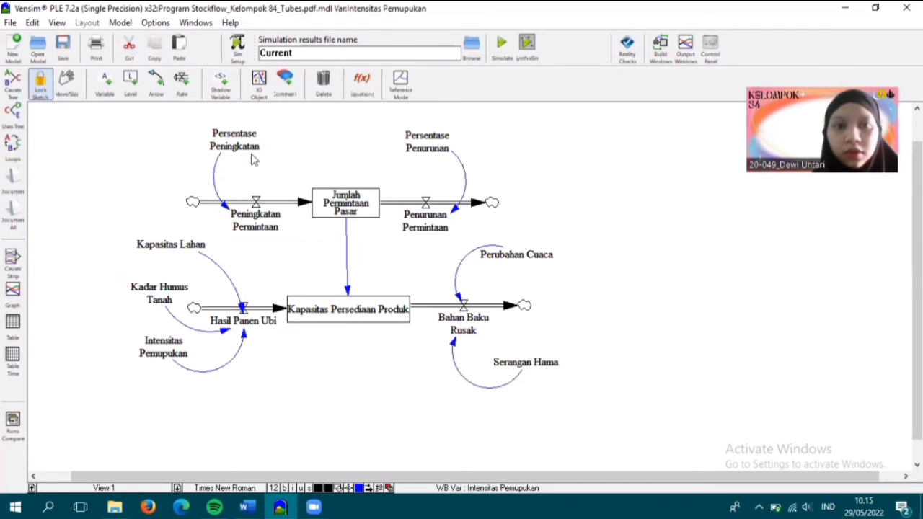
Set the equation of Persentase Peningkatan to 0.4 and rerun the simulation, overwriting the Current dataset.
{"action": "left_click", "coordinate": [362, 81]}
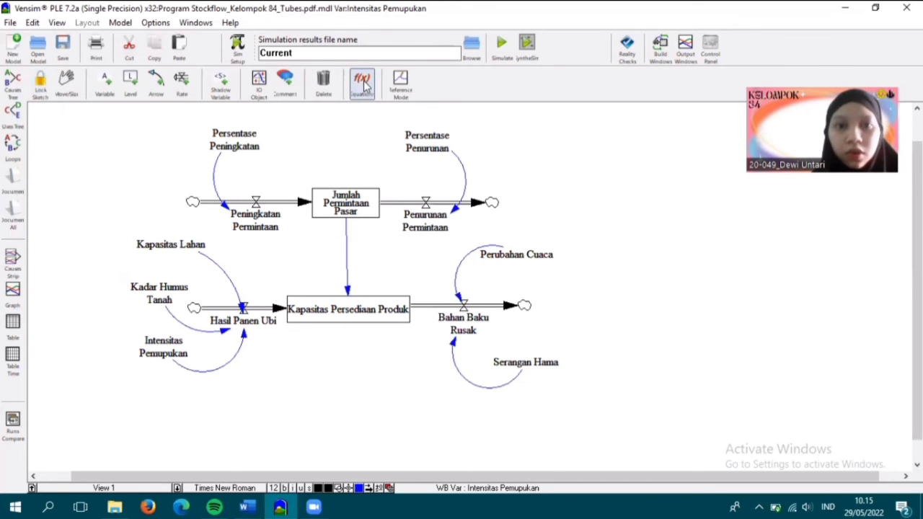
{"action": "left_click", "coordinate": [232, 137]}
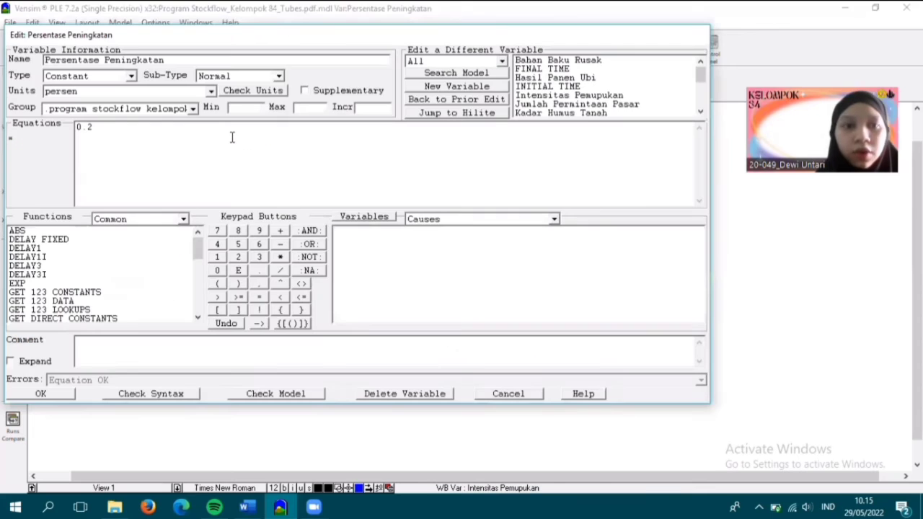
{"action": "key", "text": "BackSpace"}
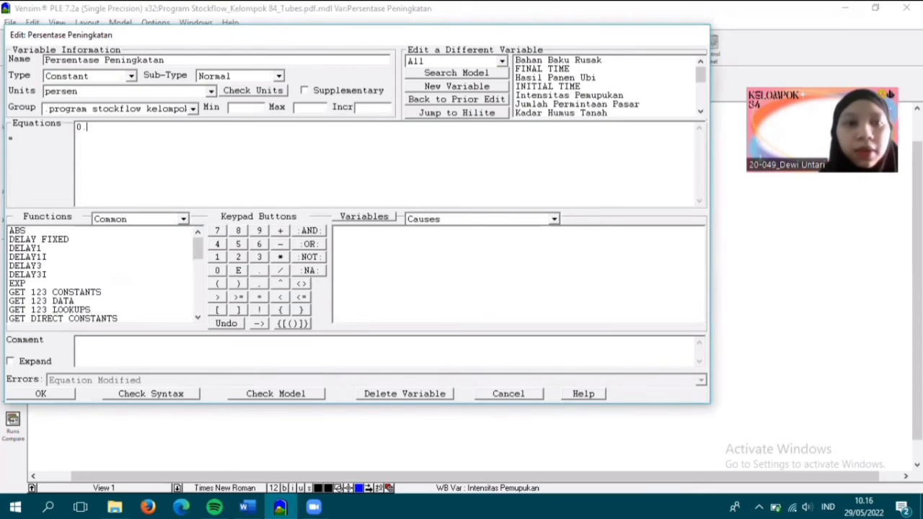
{"action": "type", "text": "4"}
{"action": "left_click", "coordinate": [41, 394]}
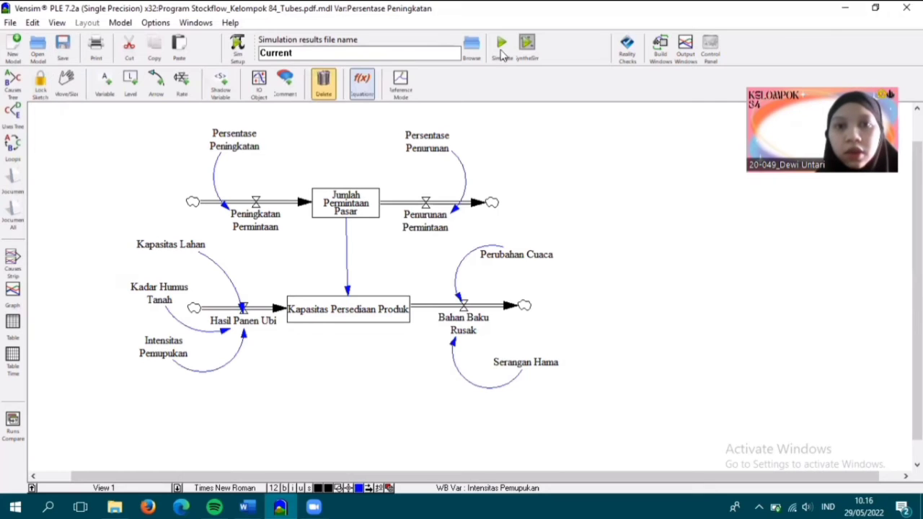
{"action": "left_click", "coordinate": [502, 45]}
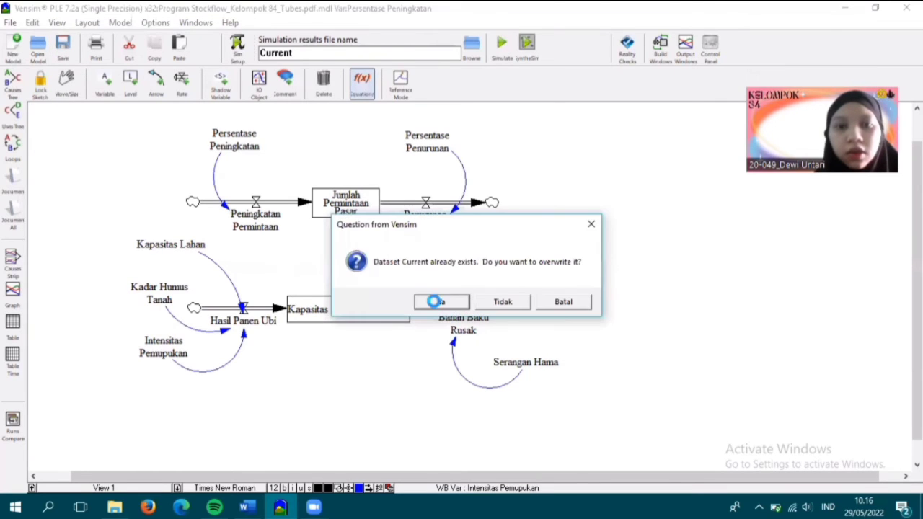
{"action": "left_click", "coordinate": [440, 300]}
Select the whole diagram, examine the graph and table of all variables for the changed Persentase Peningkatan, close both and deselect.
{"action": "key", "text": "ctrl+a"}
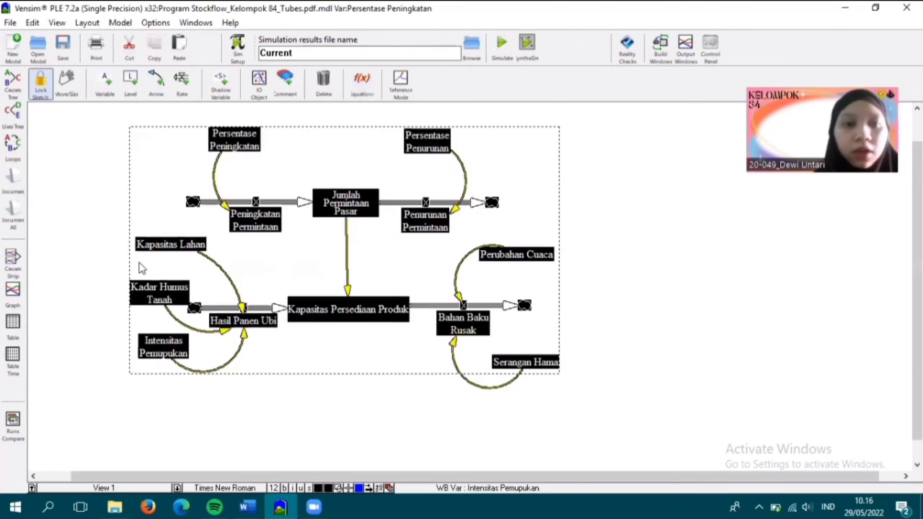
{"action": "left_click", "coordinate": [12, 294]}
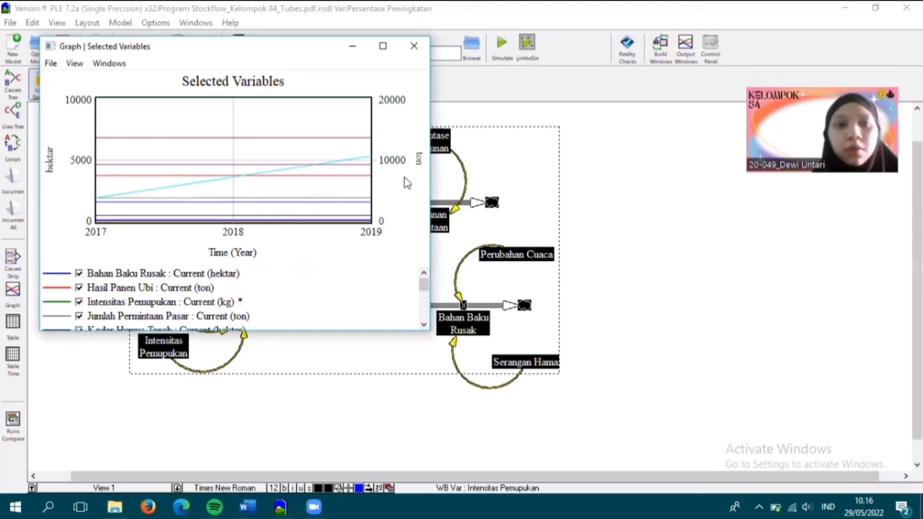
{"action": "left_click", "coordinate": [419, 49]}
{"action": "left_click", "coordinate": [12, 326]}
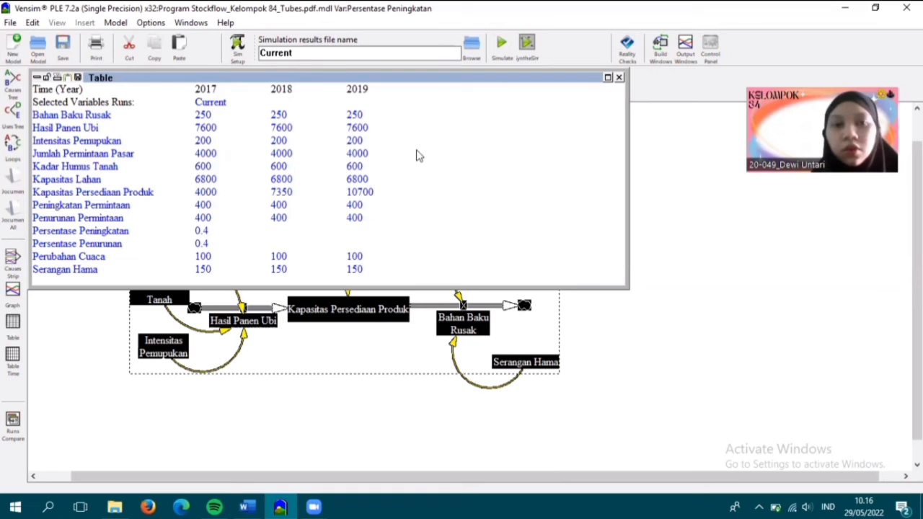
{"action": "left_click", "coordinate": [619, 77]}
{"action": "left_click", "coordinate": [629, 194]}
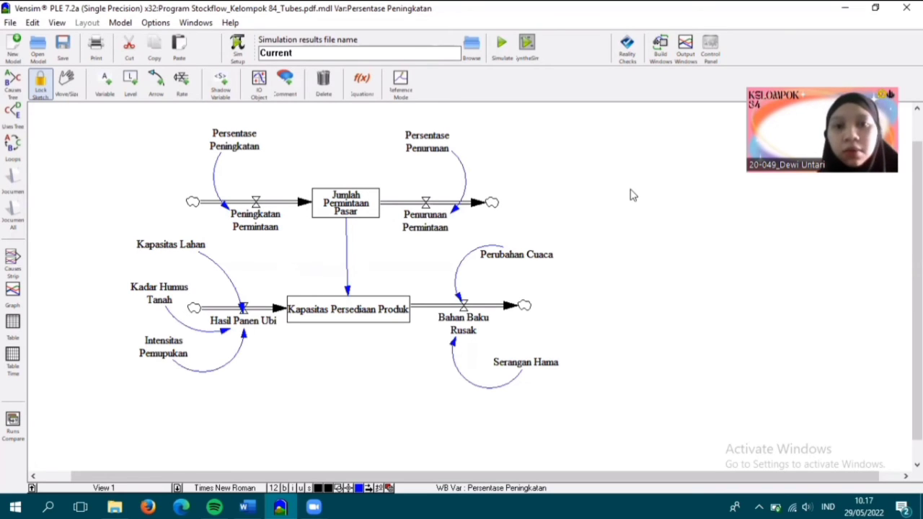
Set the equation of Persentase Penurunan to 0.7 and rerun the simulation, overwriting the Current dataset.
{"action": "left_click", "coordinate": [364, 80]}
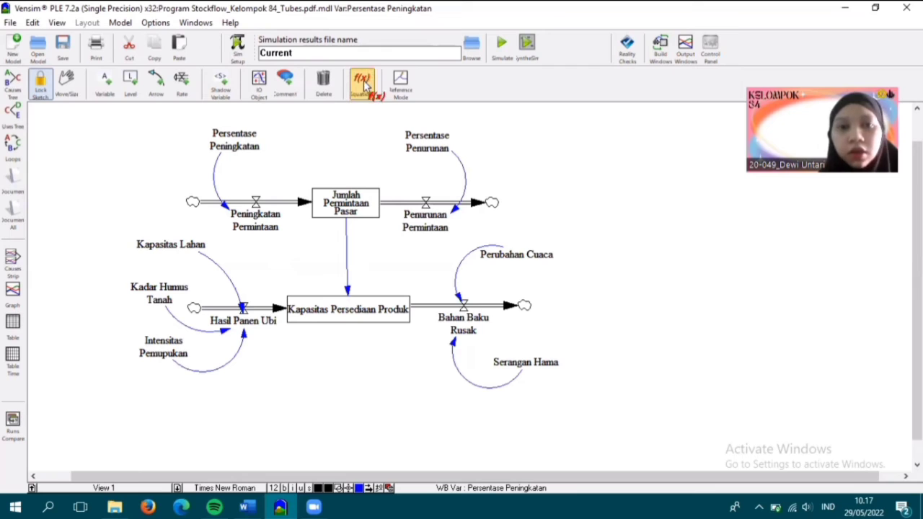
{"action": "mouse_move", "coordinate": [431, 146]}
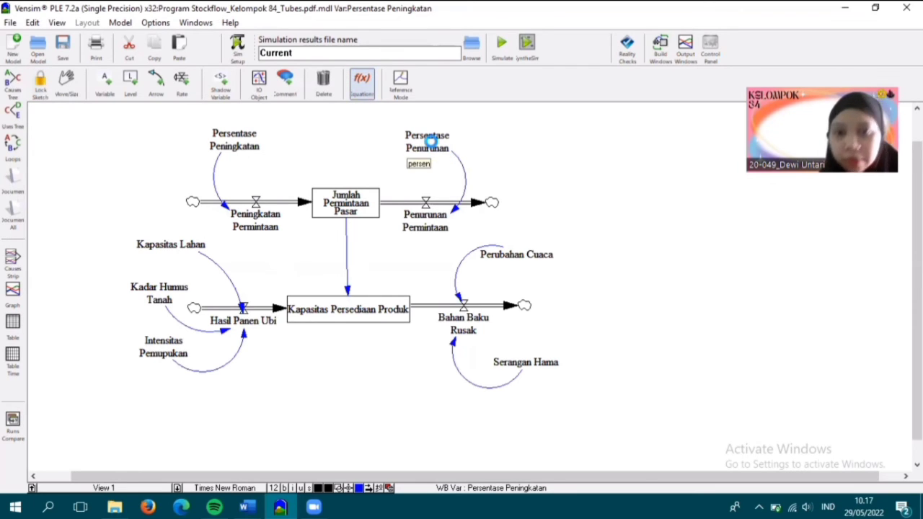
{"action": "left_click", "coordinate": [431, 146]}
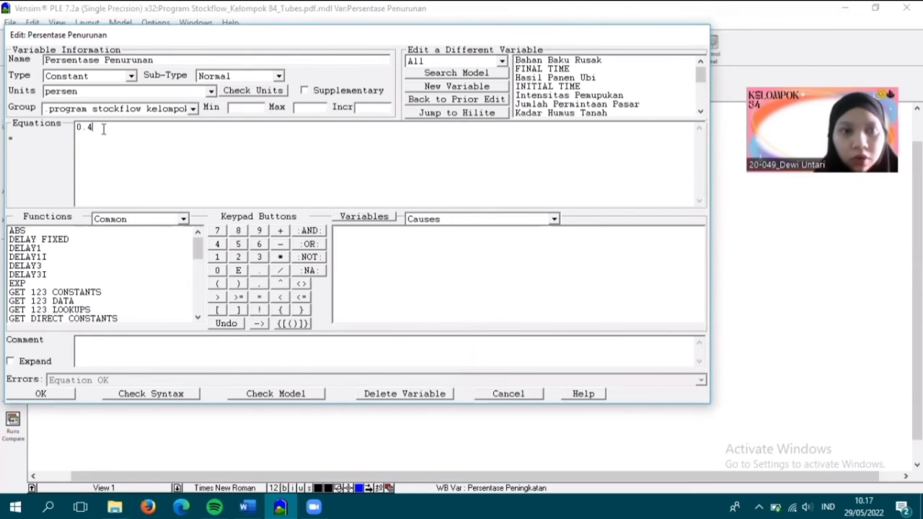
{"action": "key", "text": "BackSpace"}
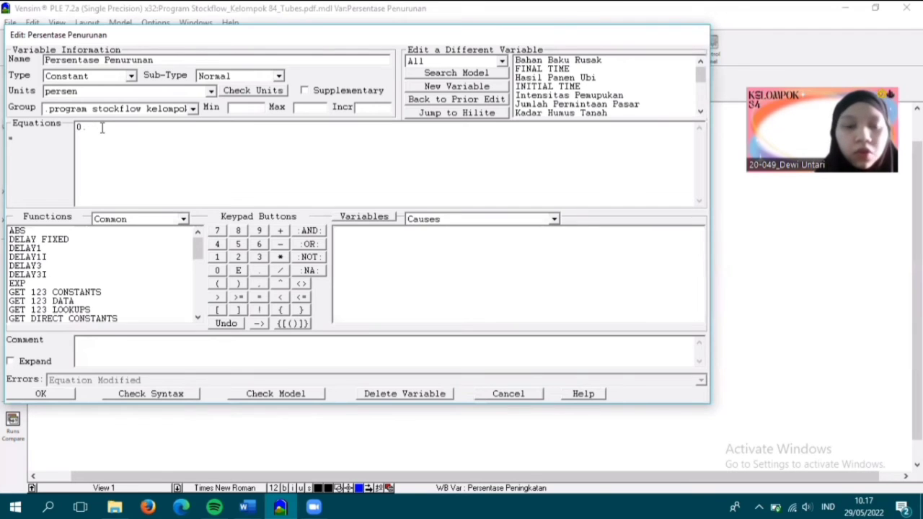
{"action": "type", "text": "7"}
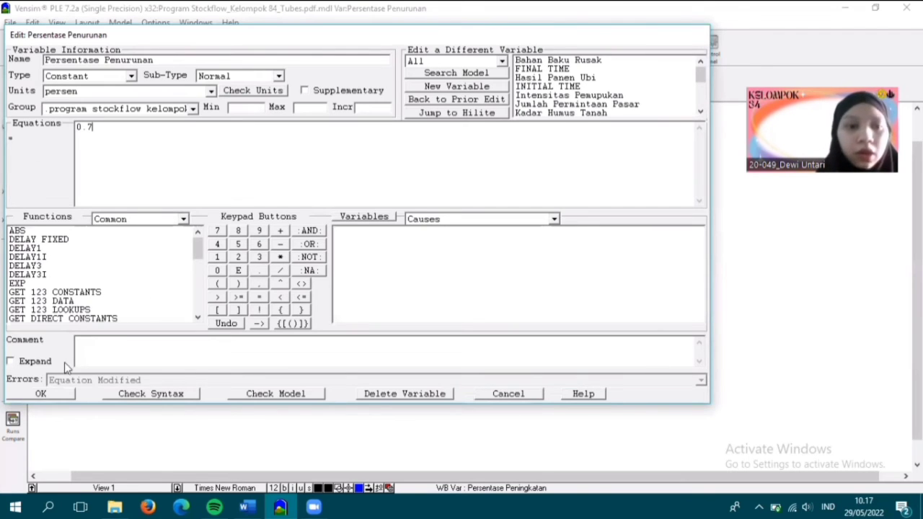
{"action": "key", "text": "Return"}
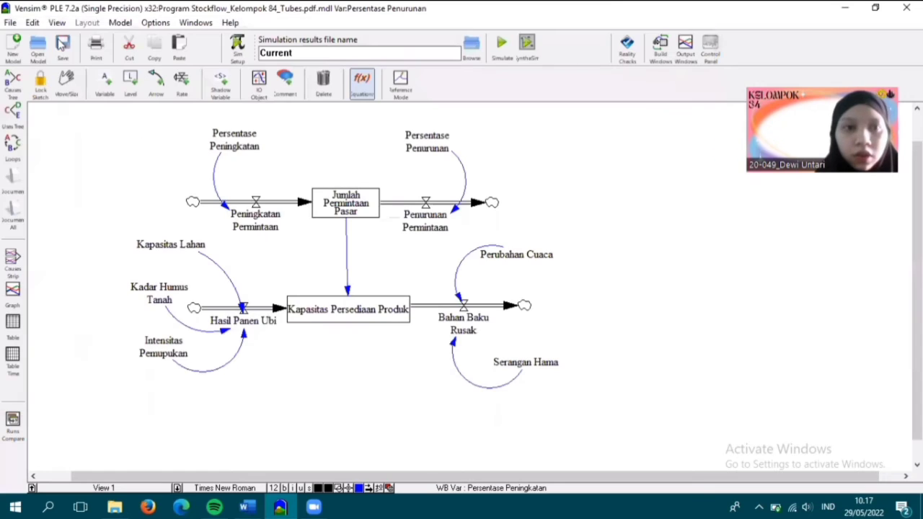
{"action": "left_click", "coordinate": [508, 56]}
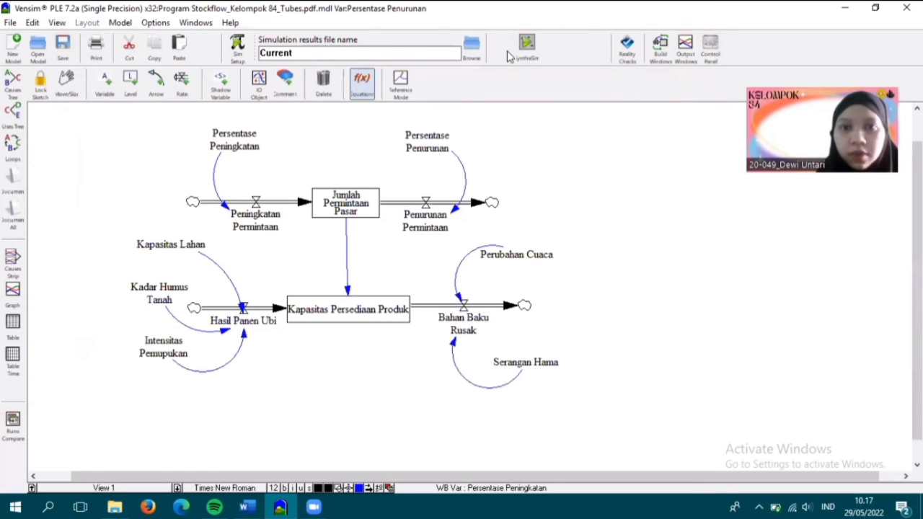
{"action": "key", "text": "Return"}
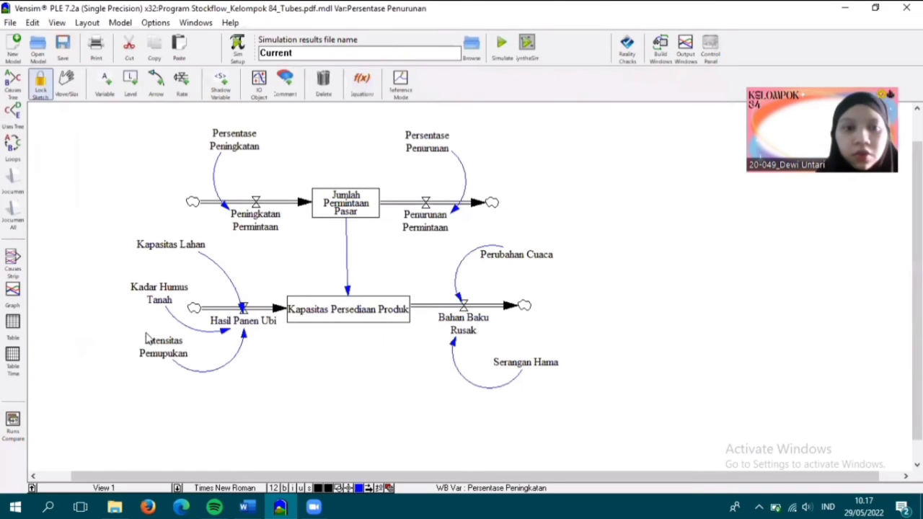
Select the whole diagram, examine the graph and table of all variables for the changed Persentase Penurunan, close both and deselect.
{"action": "key", "text": "ctrl+a"}
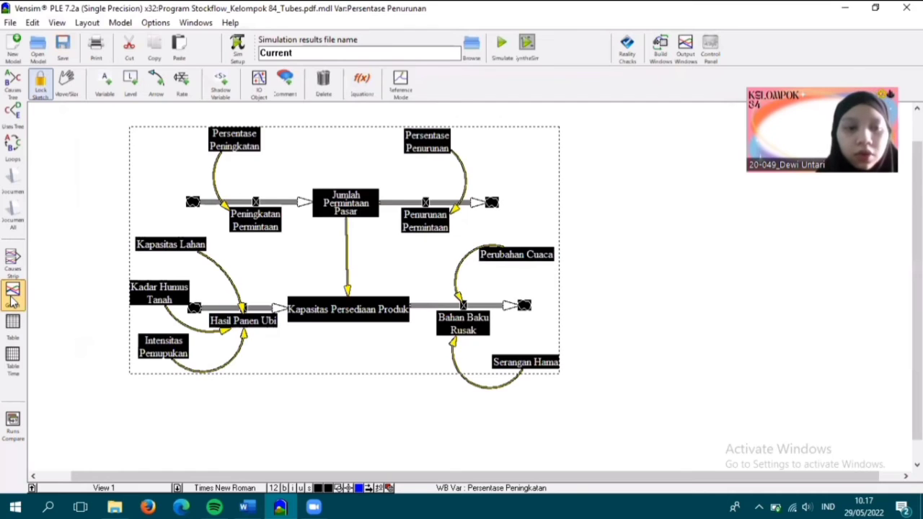
{"action": "left_click", "coordinate": [13, 292]}
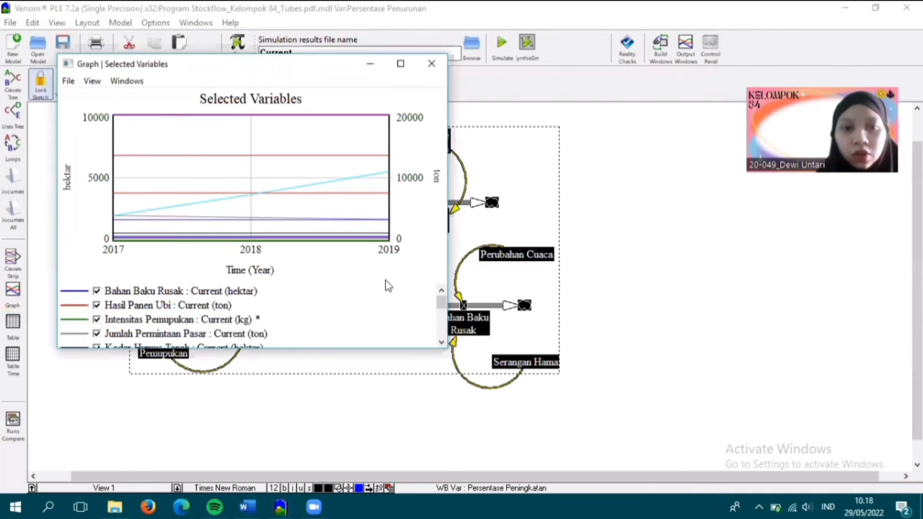
{"action": "left_click", "coordinate": [433, 66]}
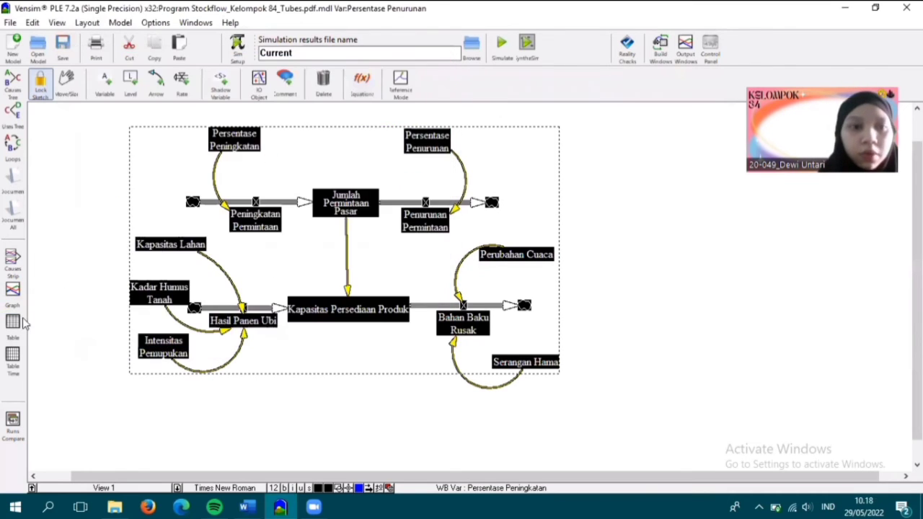
{"action": "left_click", "coordinate": [15, 328]}
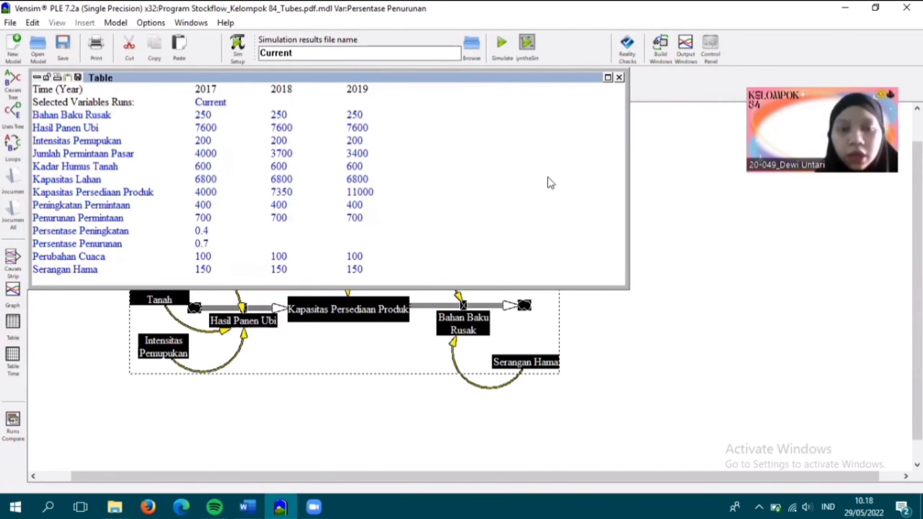
{"action": "left_click", "coordinate": [619, 77]}
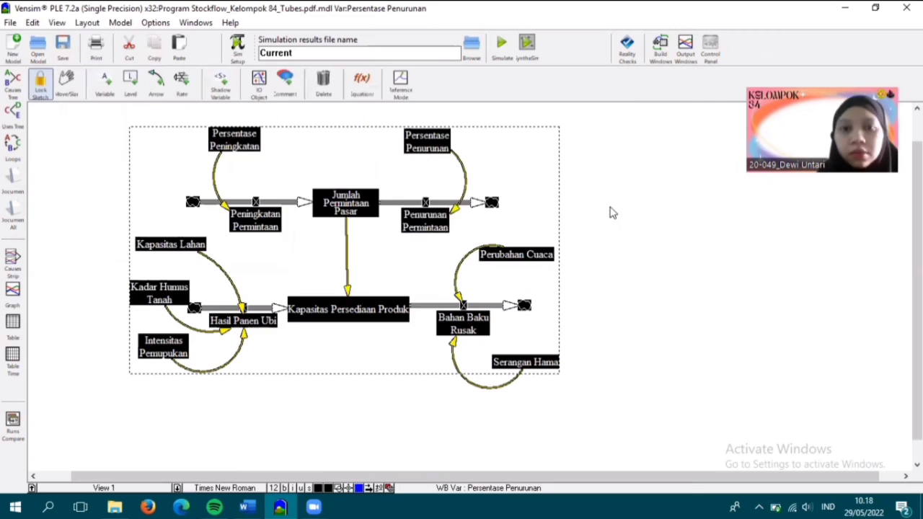
{"action": "left_click", "coordinate": [624, 202]}
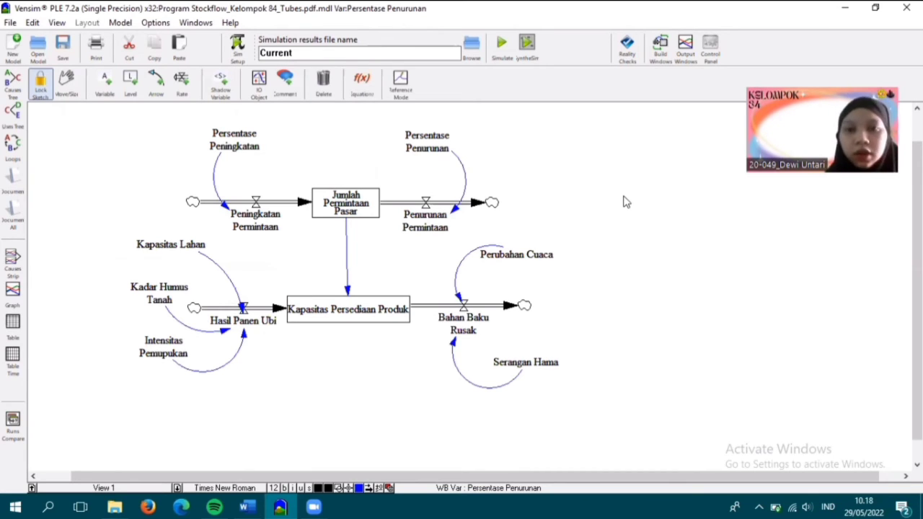
Set the equation of Intensitas Pemupukan to 0.1*3000 and rerun the simulation, overwriting the Current dataset.
{"action": "left_click", "coordinate": [358, 82]}
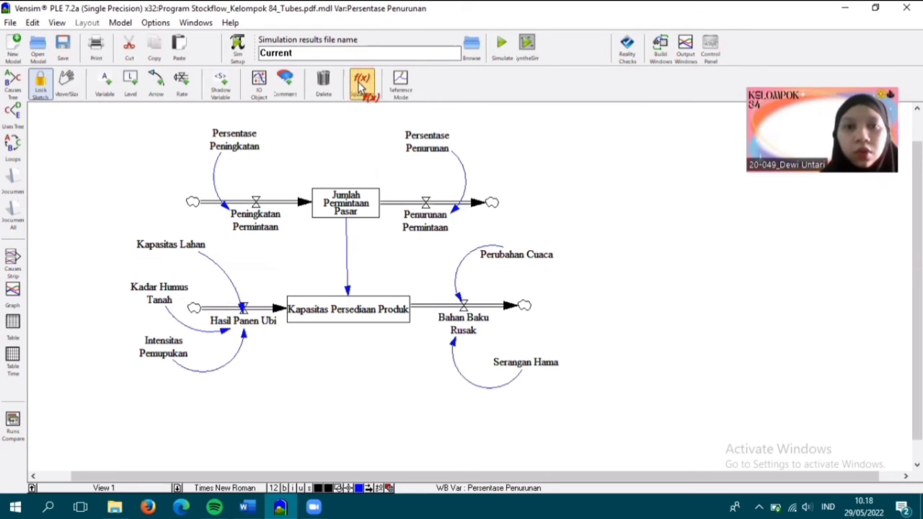
{"action": "left_click", "coordinate": [159, 345]}
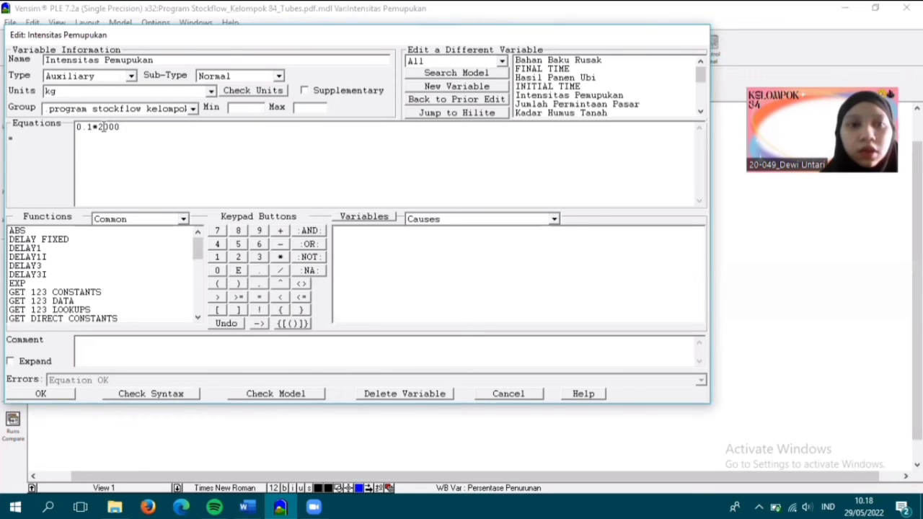
{"action": "left_click", "coordinate": [103, 126]}
{"action": "key", "text": "BackSpace"}
{"action": "type", "text": "3"}
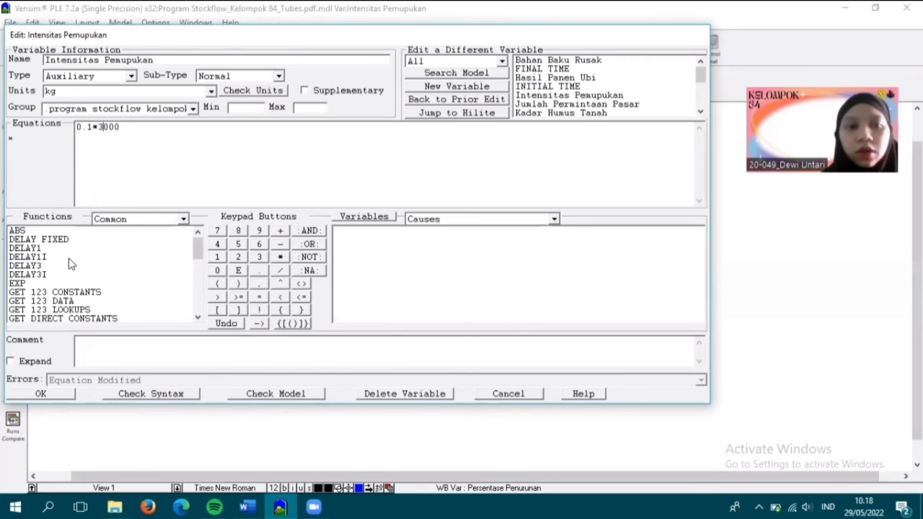
{"action": "left_click", "coordinate": [42, 393]}
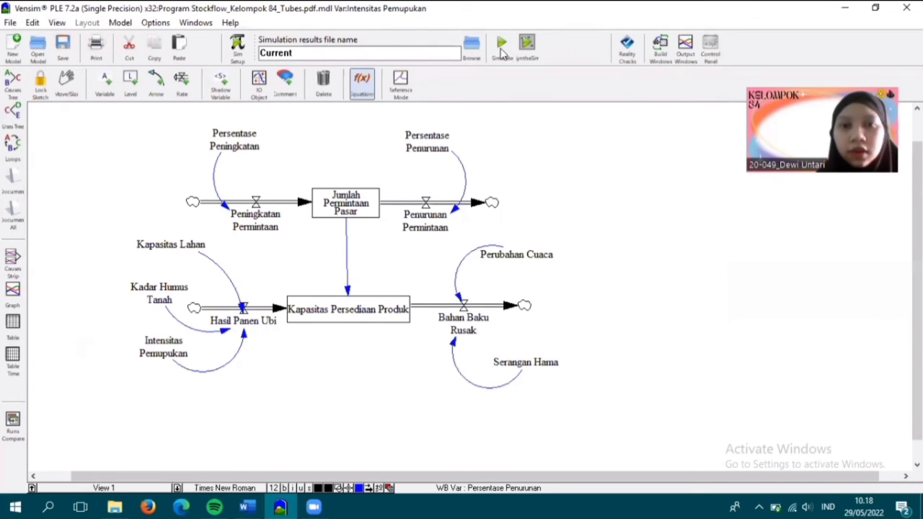
{"action": "left_click", "coordinate": [502, 45]}
{"action": "left_click", "coordinate": [433, 304]}
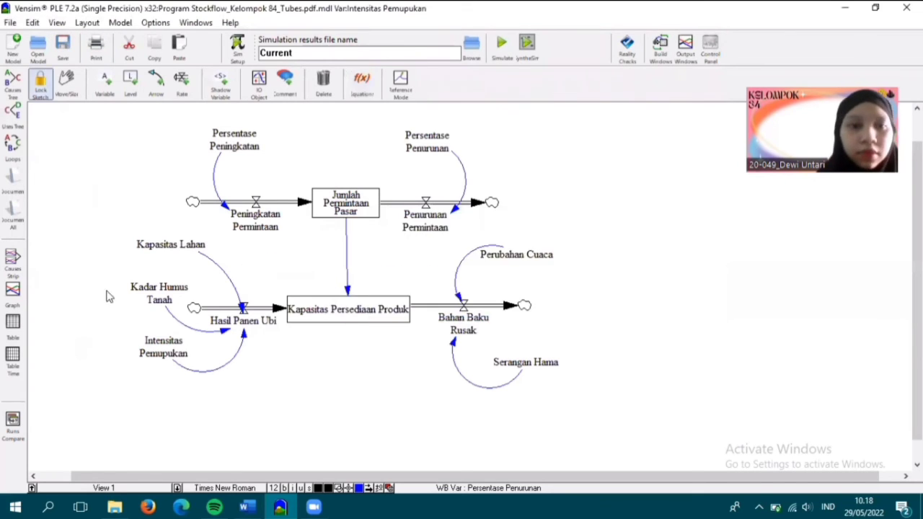
Select the whole diagram and examine the graph and table of all variables for the changed Intensitas Pemupukan.
{"action": "key", "text": "ctrl+a"}
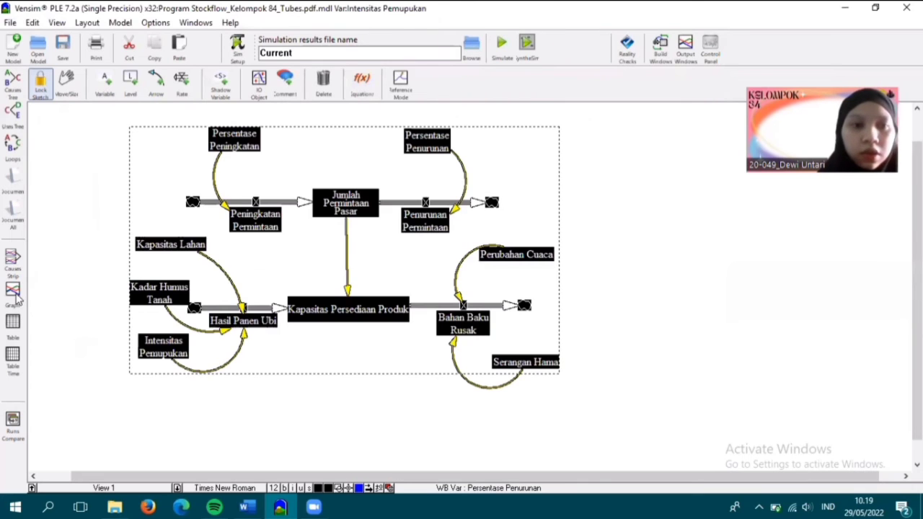
{"action": "left_click", "coordinate": [12, 289]}
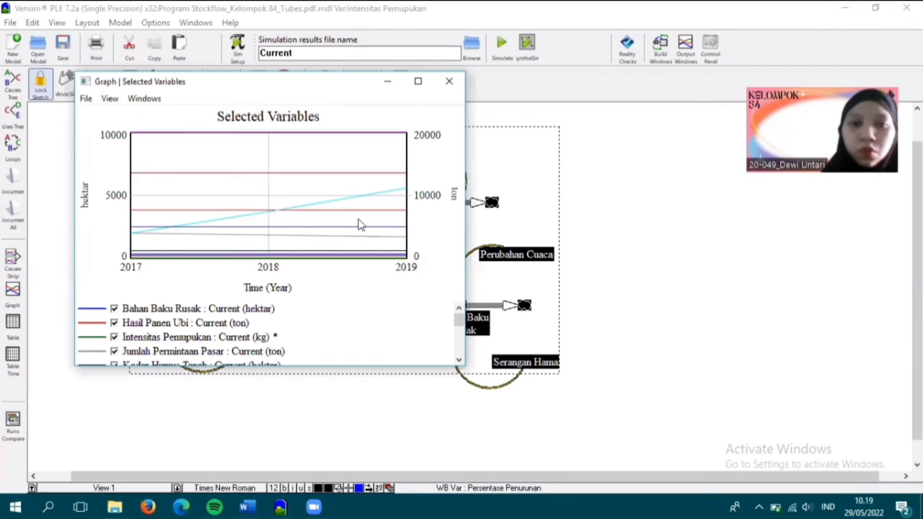
{"action": "left_click", "coordinate": [449, 81]}
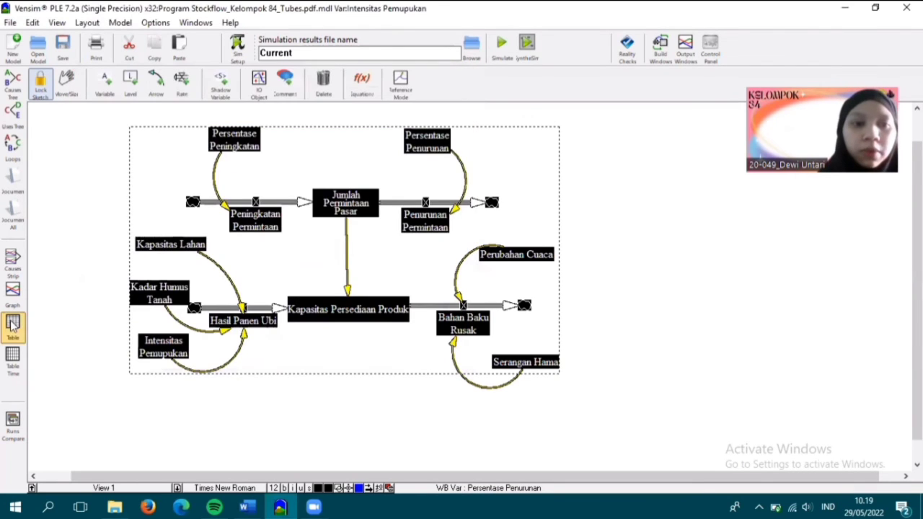
{"action": "left_click", "coordinate": [12, 325]}
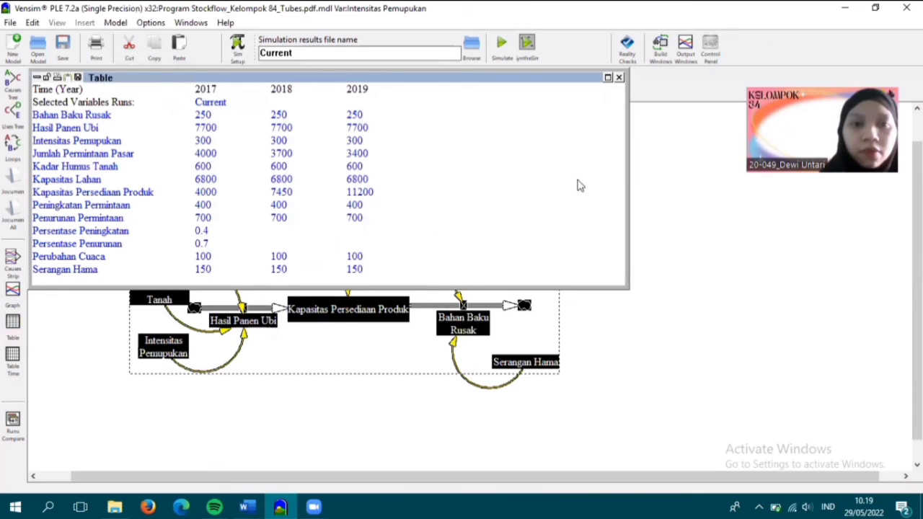